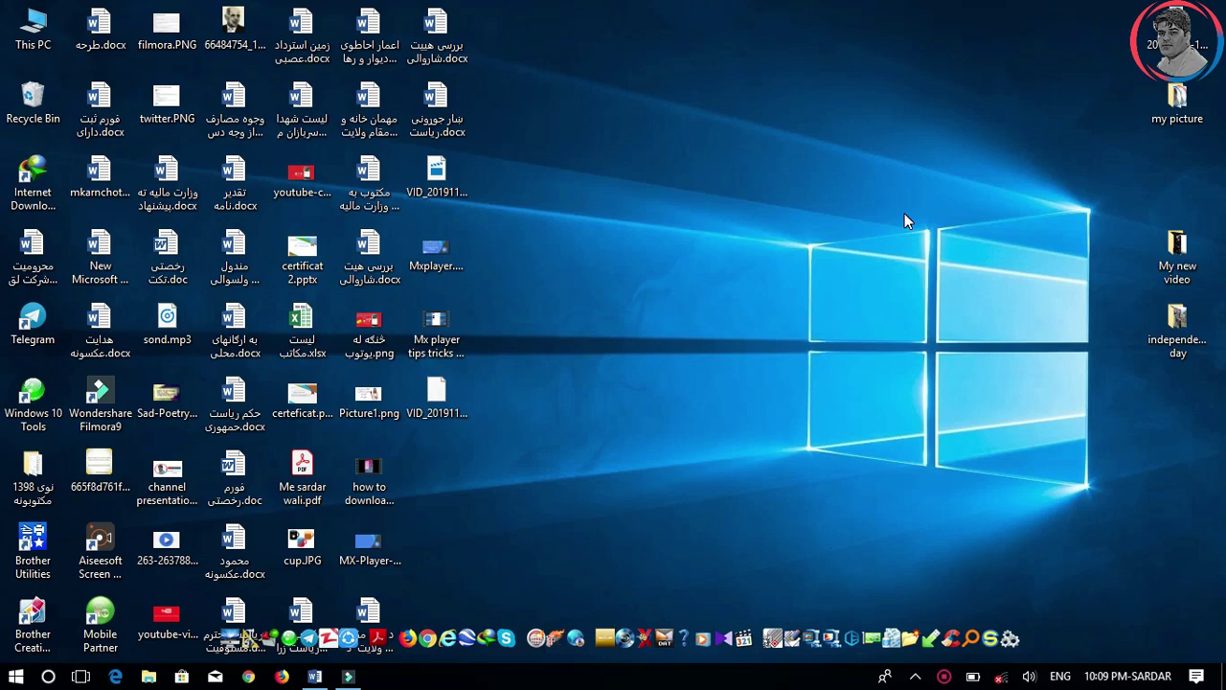
- Open a blank Word document and set its page orientation to Landscape
left_click(313, 676)
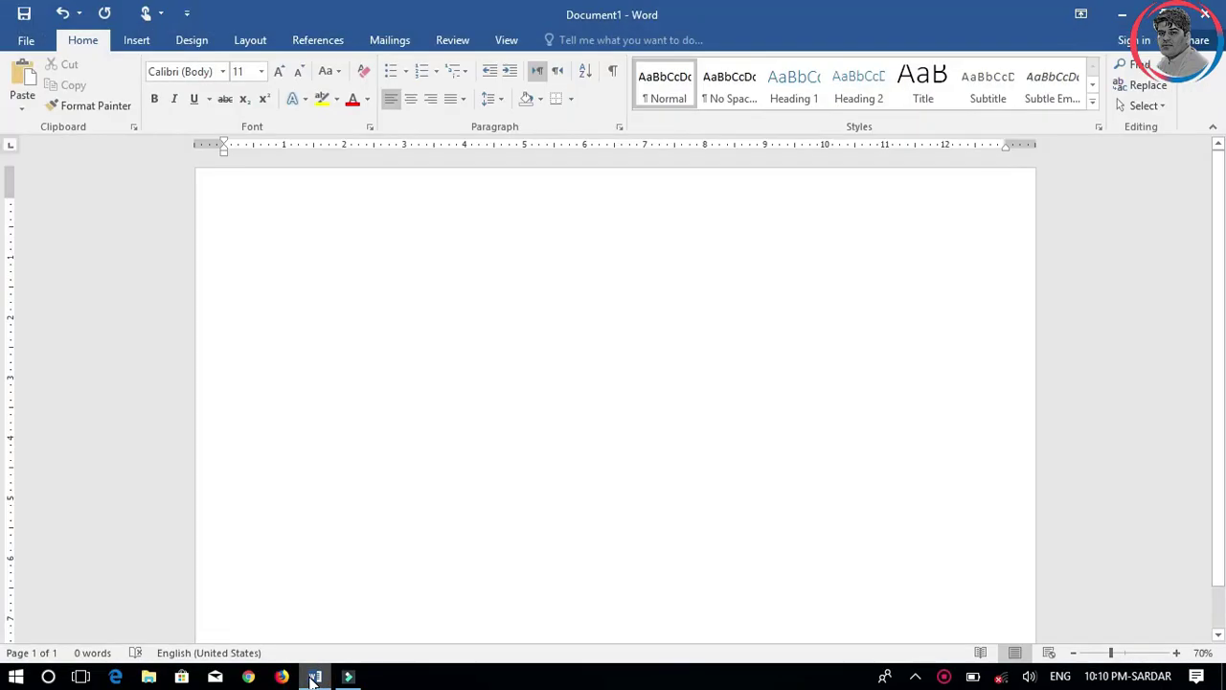
left_click(250, 40)
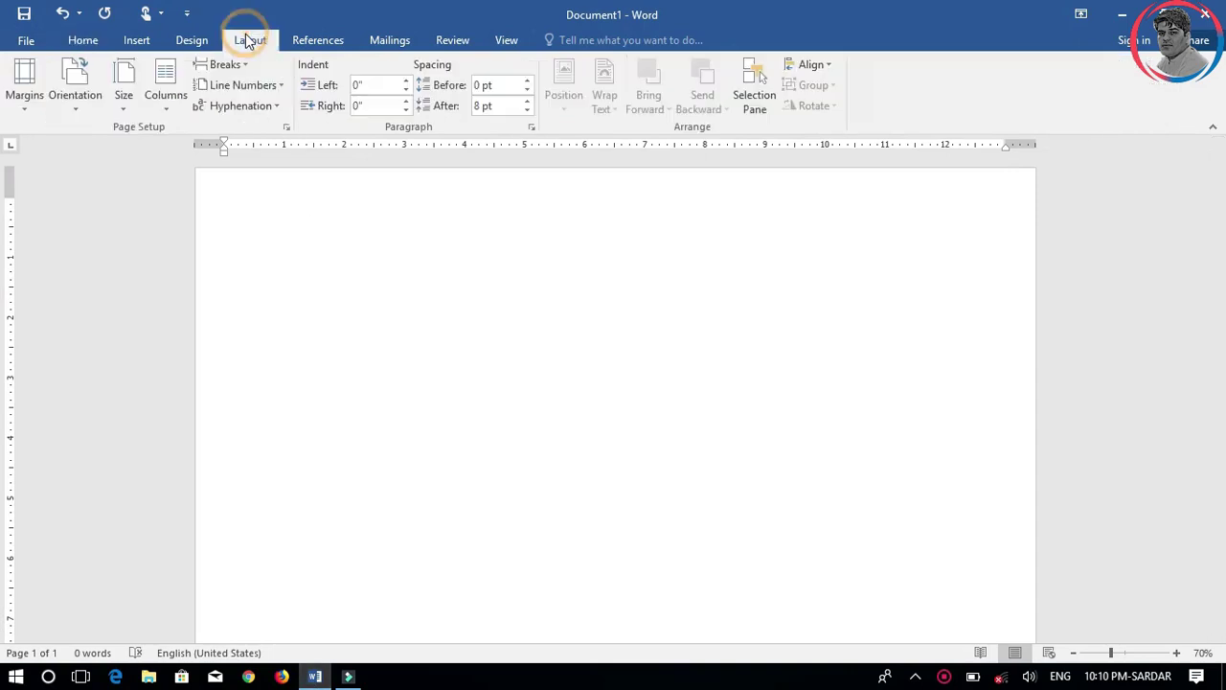
left_click(83, 101)
left_click(132, 183)
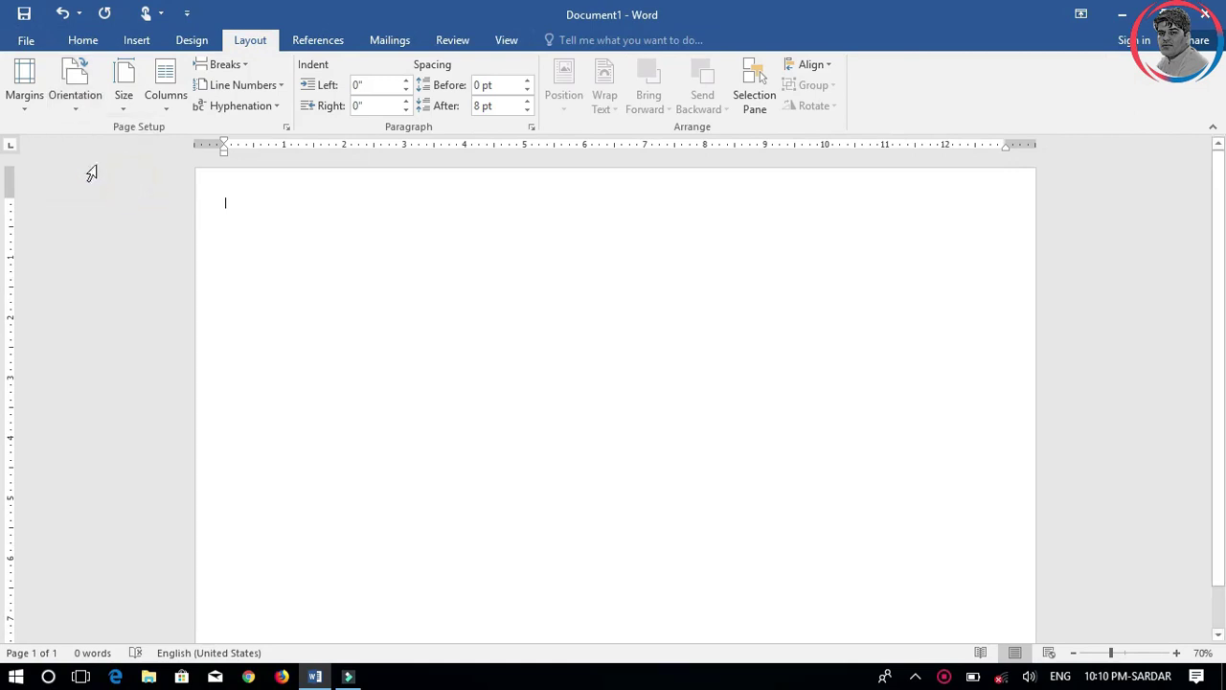
- Apply Narrow margins and bring up the Insert Shapes gallery
left_click(25, 108)
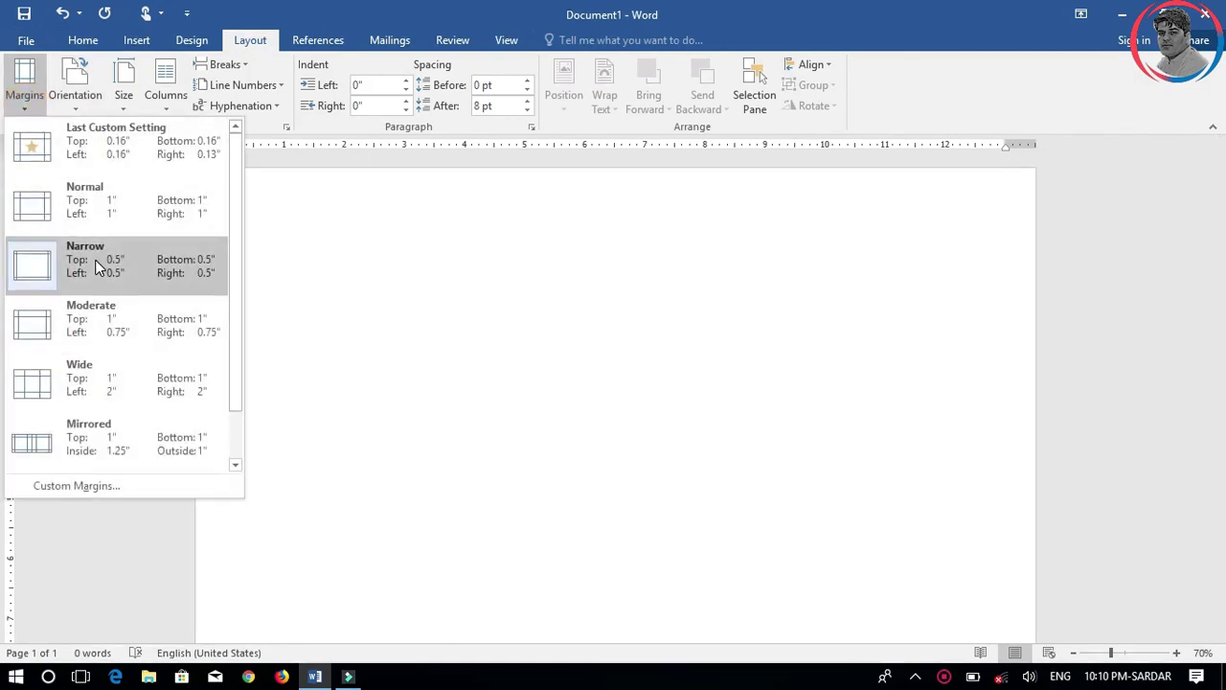
left_click(96, 266)
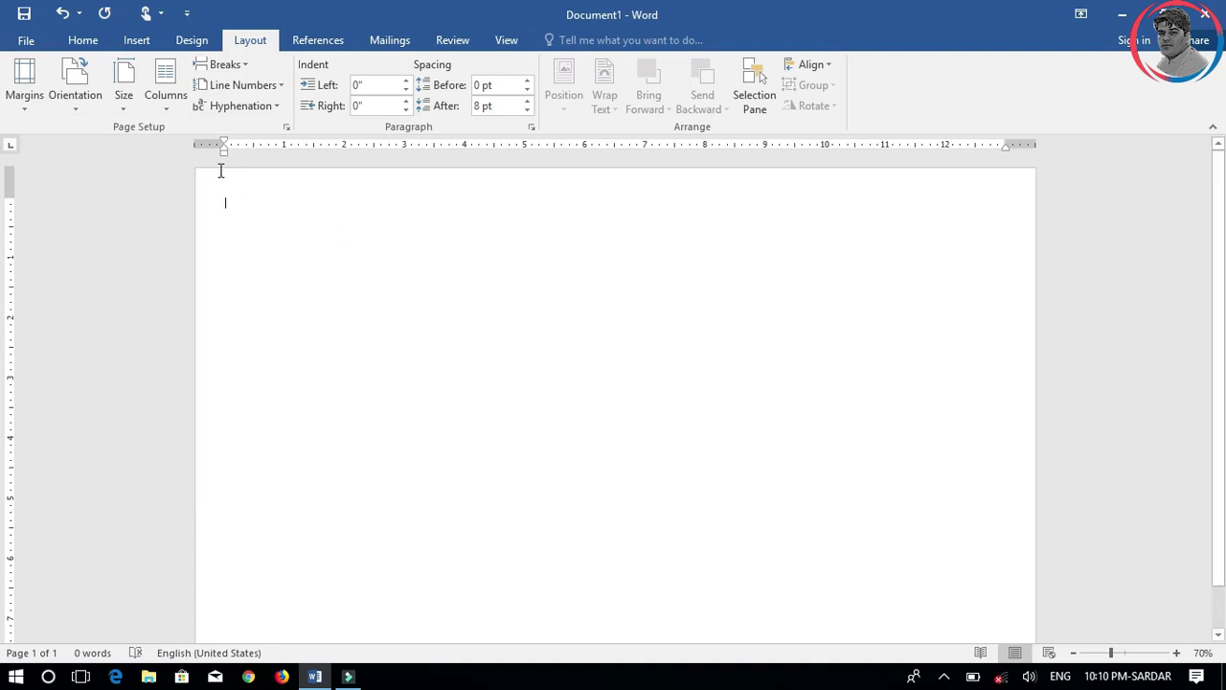
left_click(126, 43)
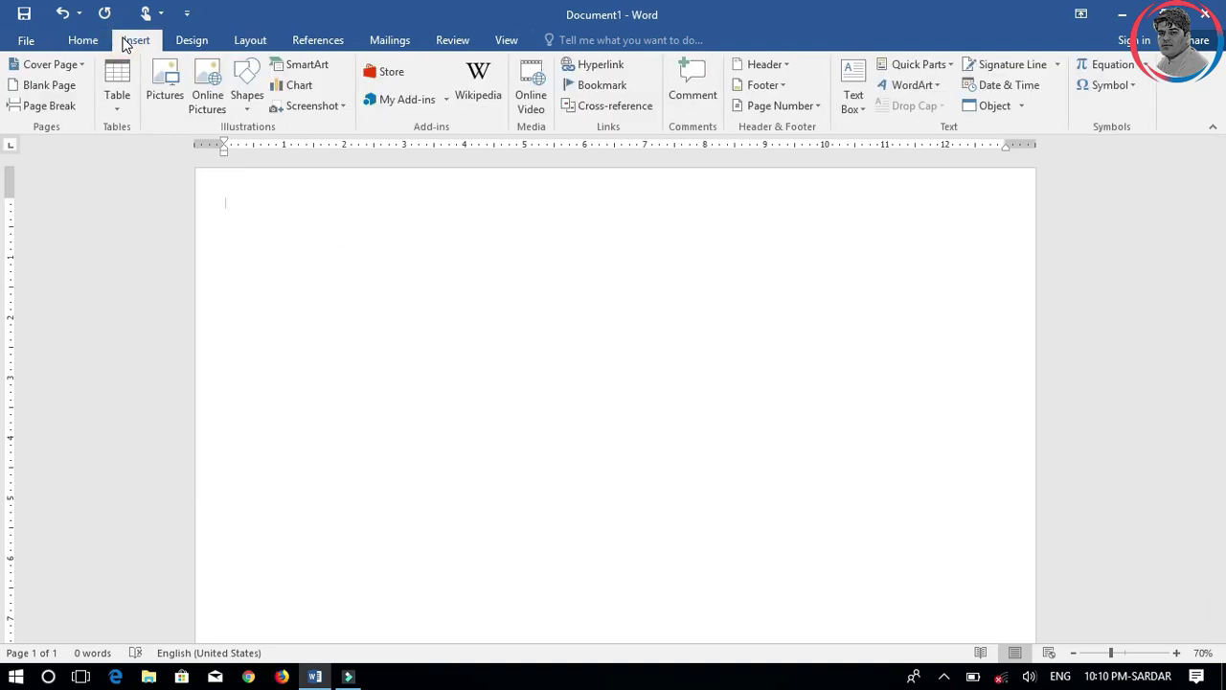
left_click(247, 108)
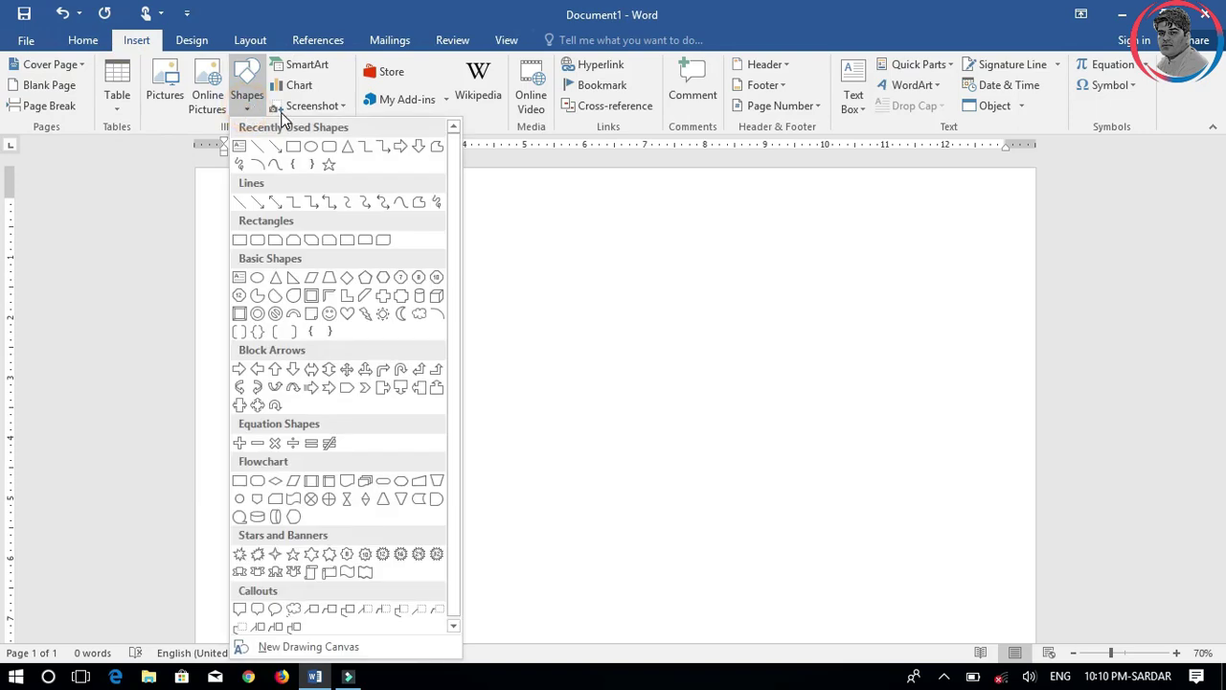
- Draw a tall rounded rectangle as the phone body, adjust its corner rounding, and fill it solid black
left_click(329, 149)
mouse_move(273, 200)
left_mouse_down()
mouse_move(577, 637)
mouse_move(570, 619)
left_mouse_up()
left_click_drag(507, 345, 508, 356)
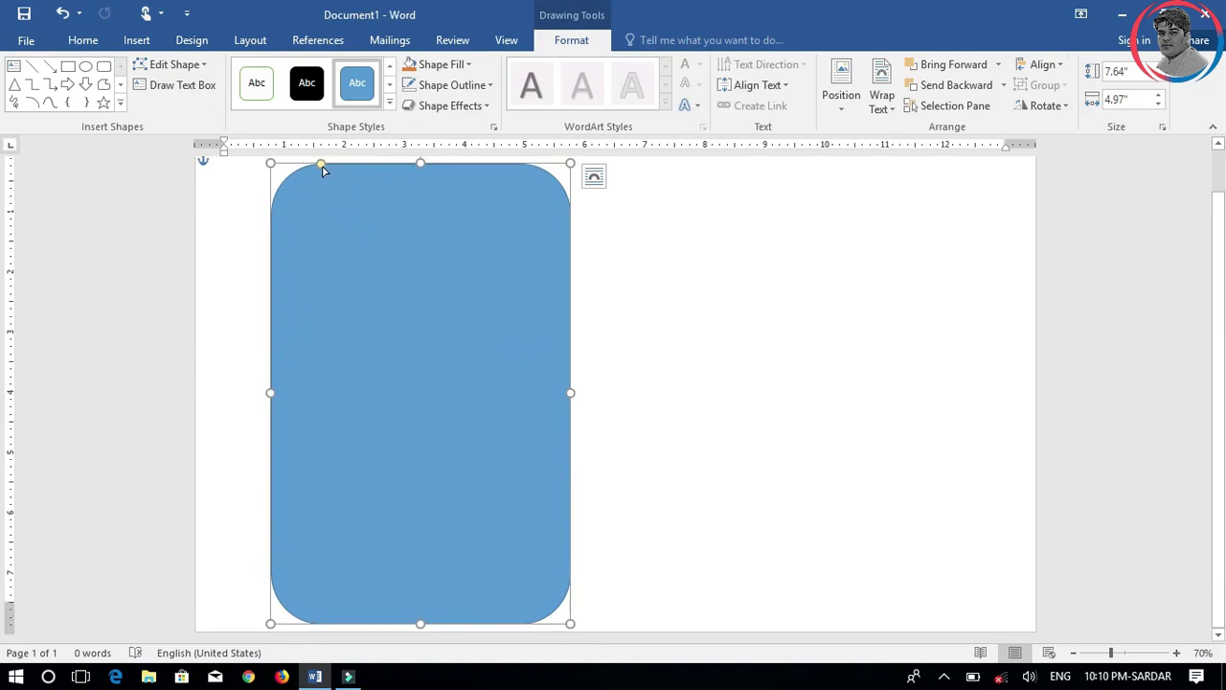
left_click_drag(321, 165, 315, 170)
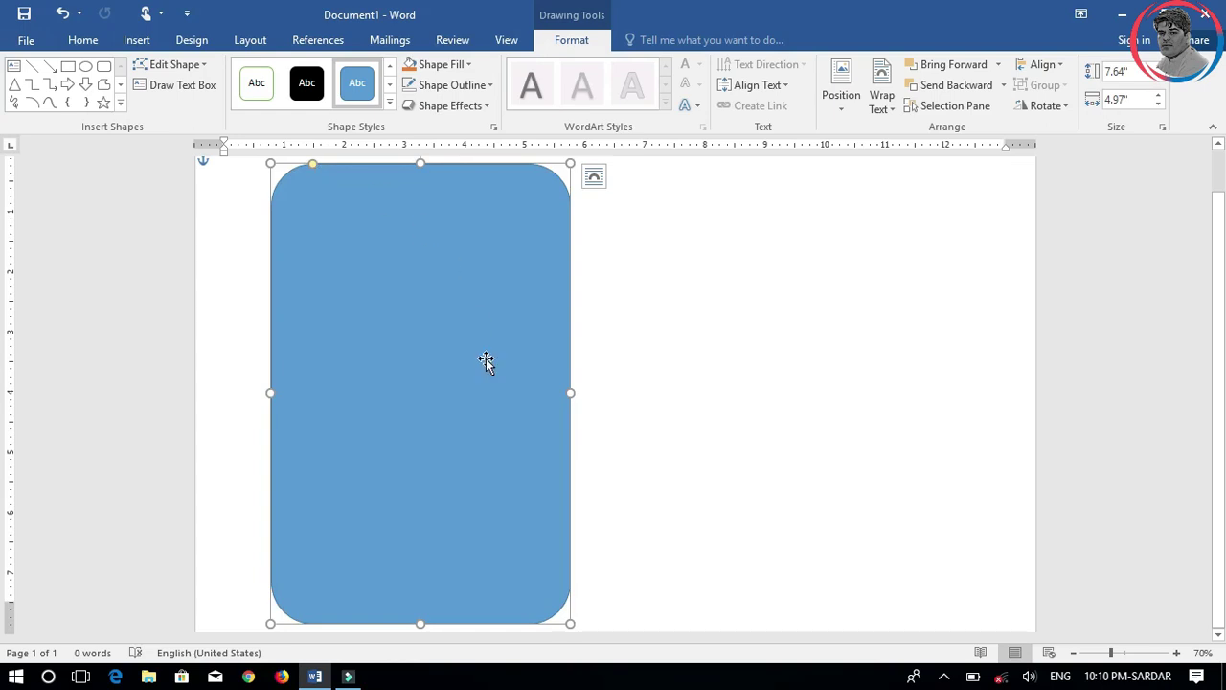
left_click(303, 82)
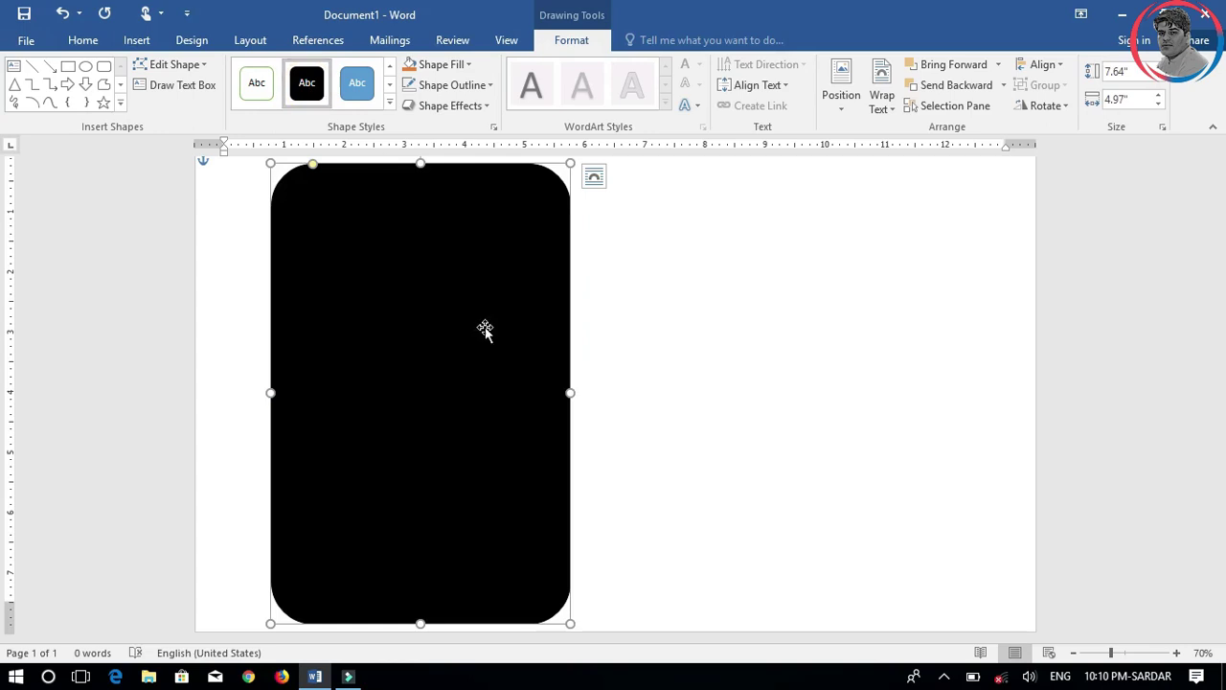
left_click(86, 69)
- Draw a small white camera dot with no outline near the phone's top right
mouse_move(479, 175)
left_mouse_down()
mouse_move(501, 198)
mouse_move(493, 186)
left_mouse_up()
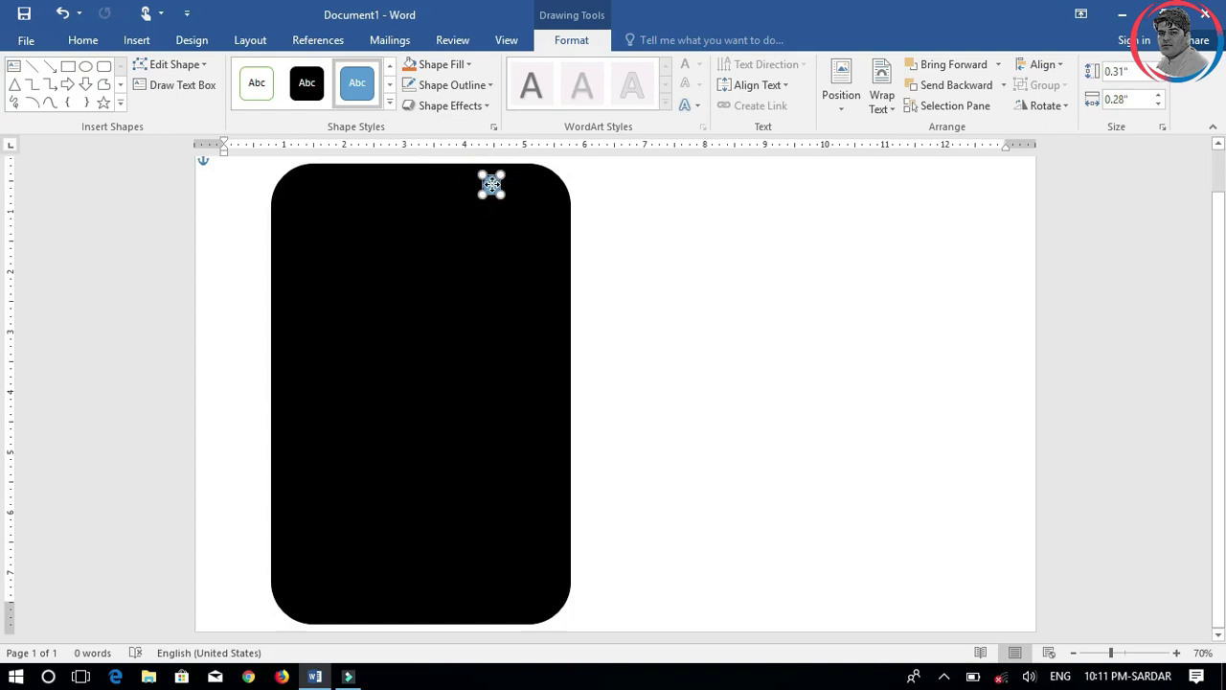
left_click(261, 92)
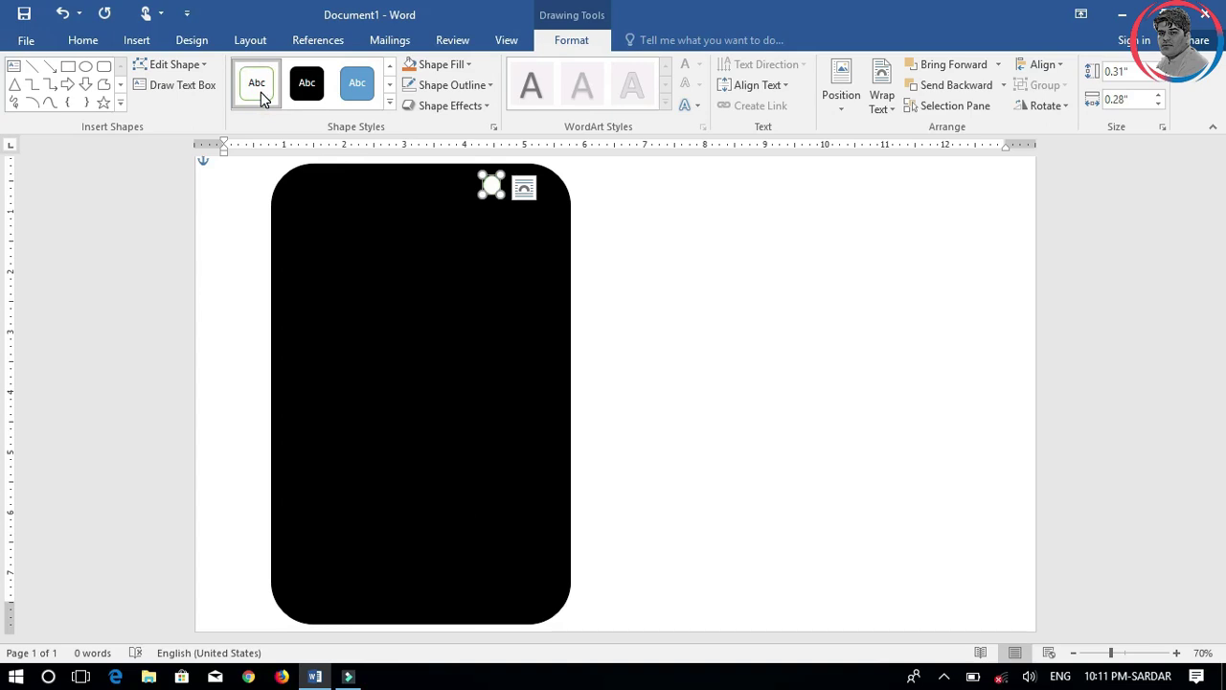
left_click(491, 86)
left_click(474, 244)
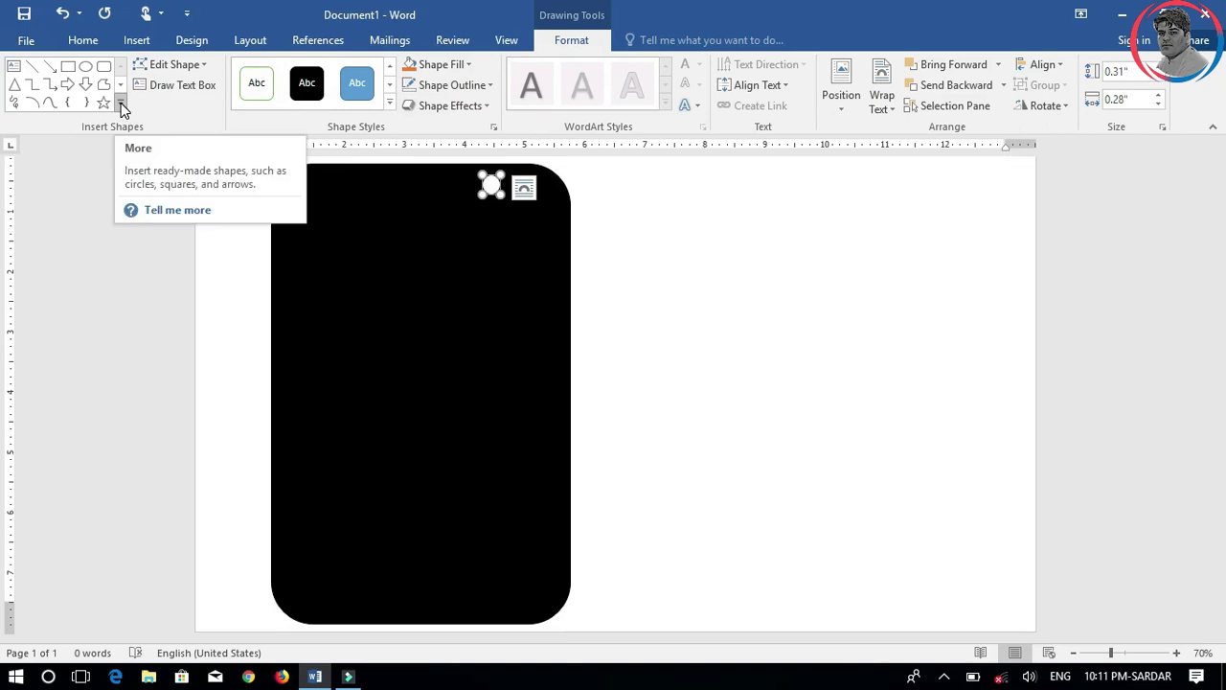
left_click(136, 39)
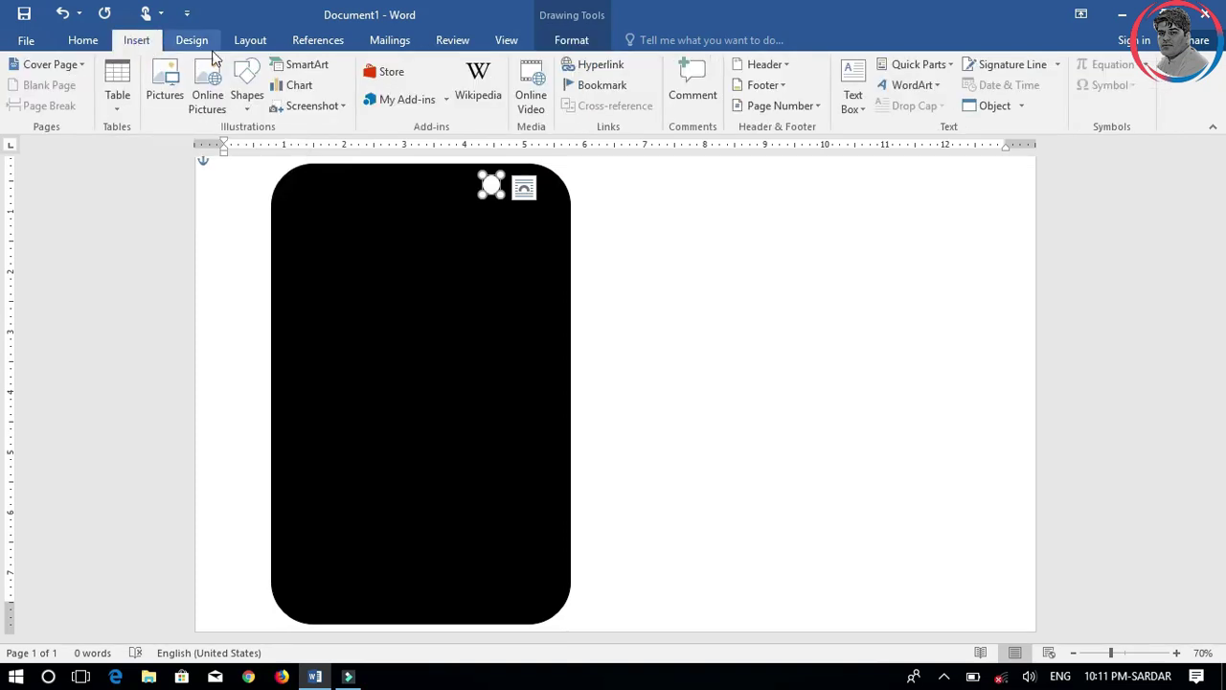
- Draw a short straight line near the top of the phone, left of the camera dot
left_click(255, 109)
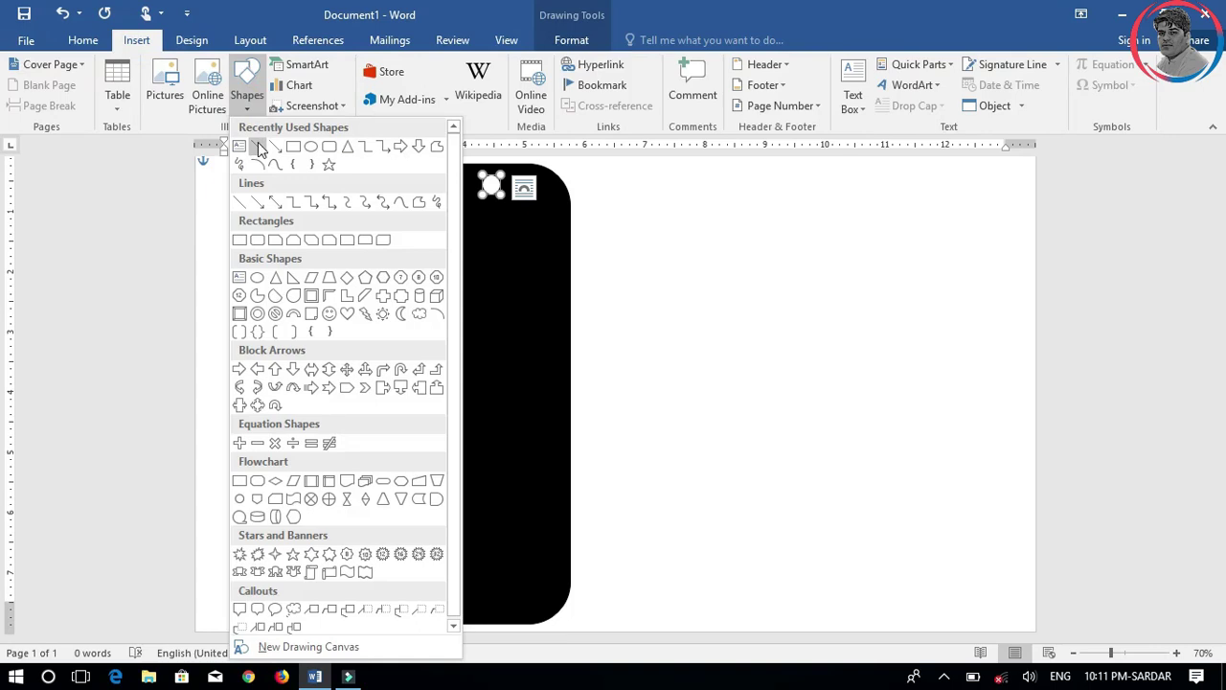
left_click(258, 147)
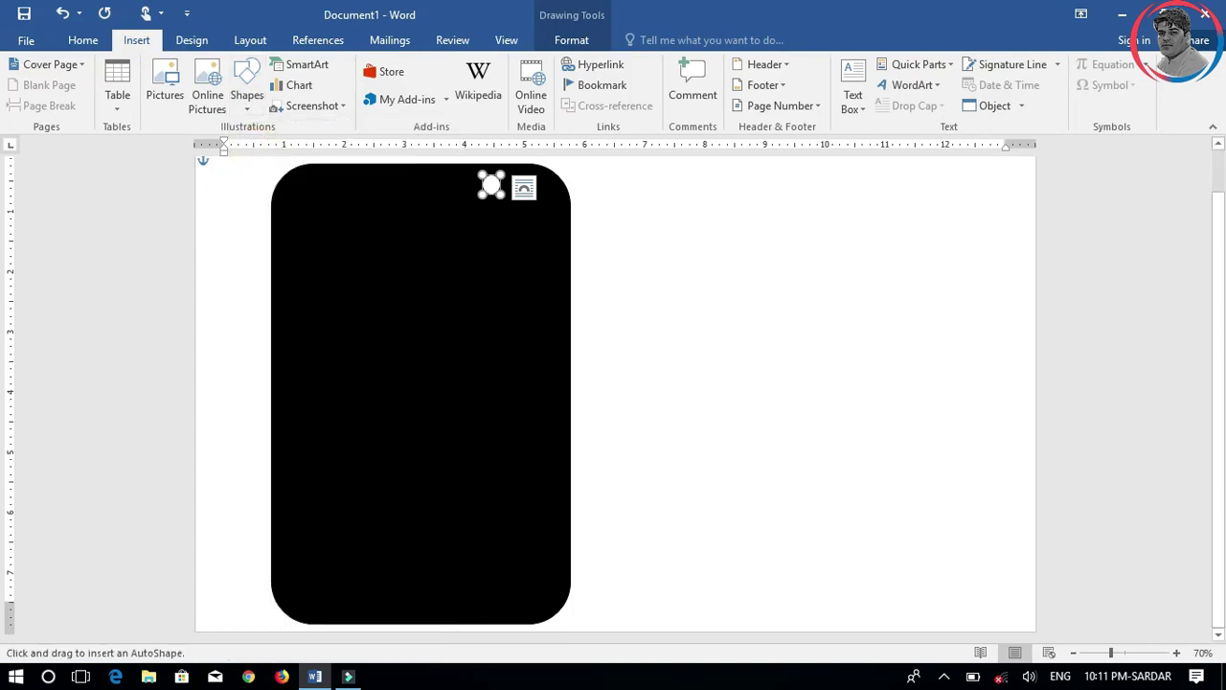
mouse_move(426, 183)
left_mouse_down()
mouse_move(443, 183)
mouse_move(372, 182)
left_mouse_up()
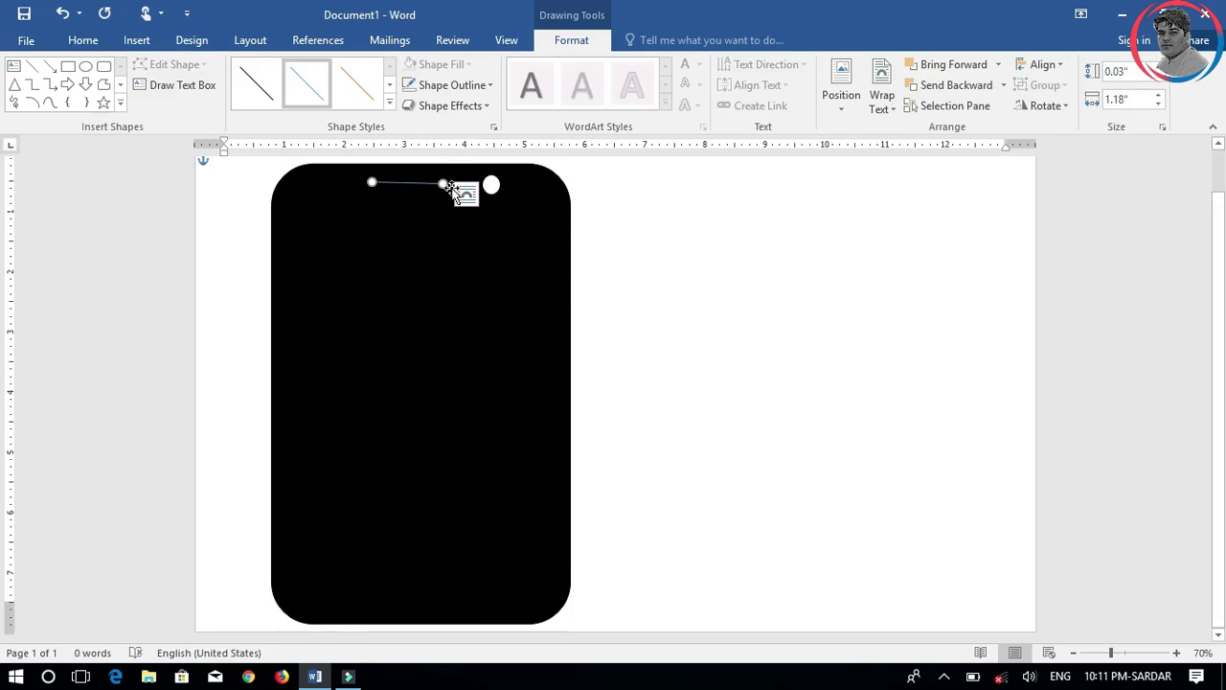
left_click_drag(428, 185, 437, 184)
left_click_drag(382, 181, 383, 183)
- Make the speaker line white with a dashed outline style
left_click(492, 86)
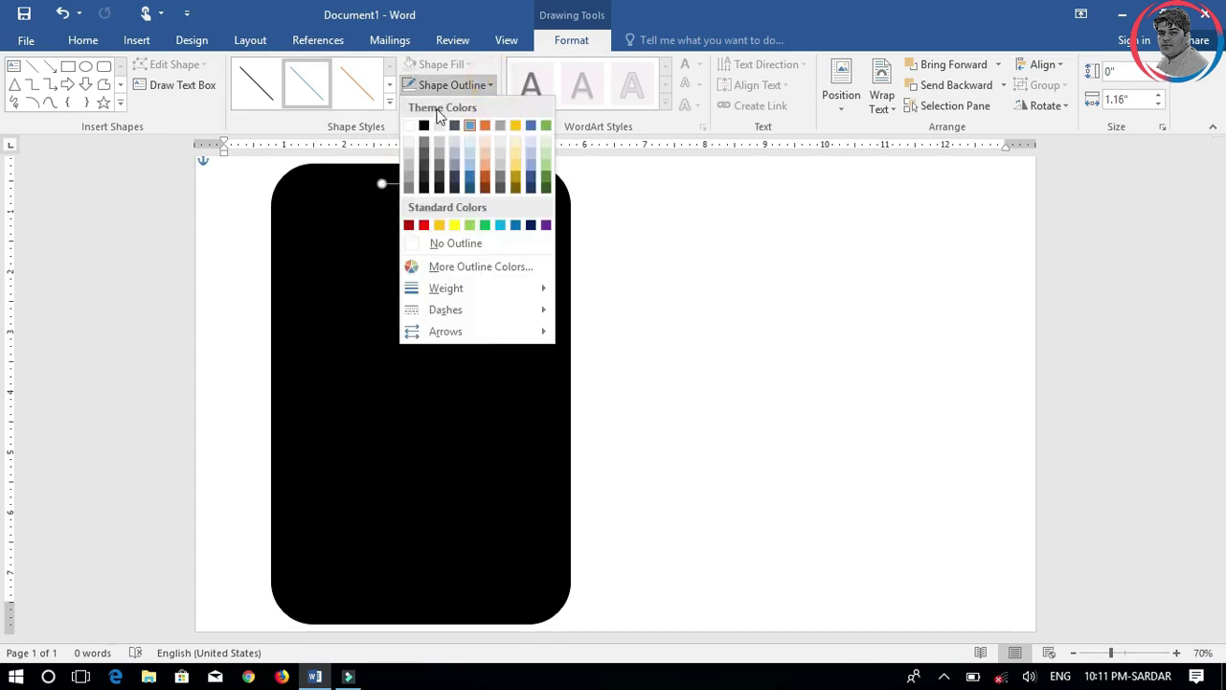
left_click(409, 125)
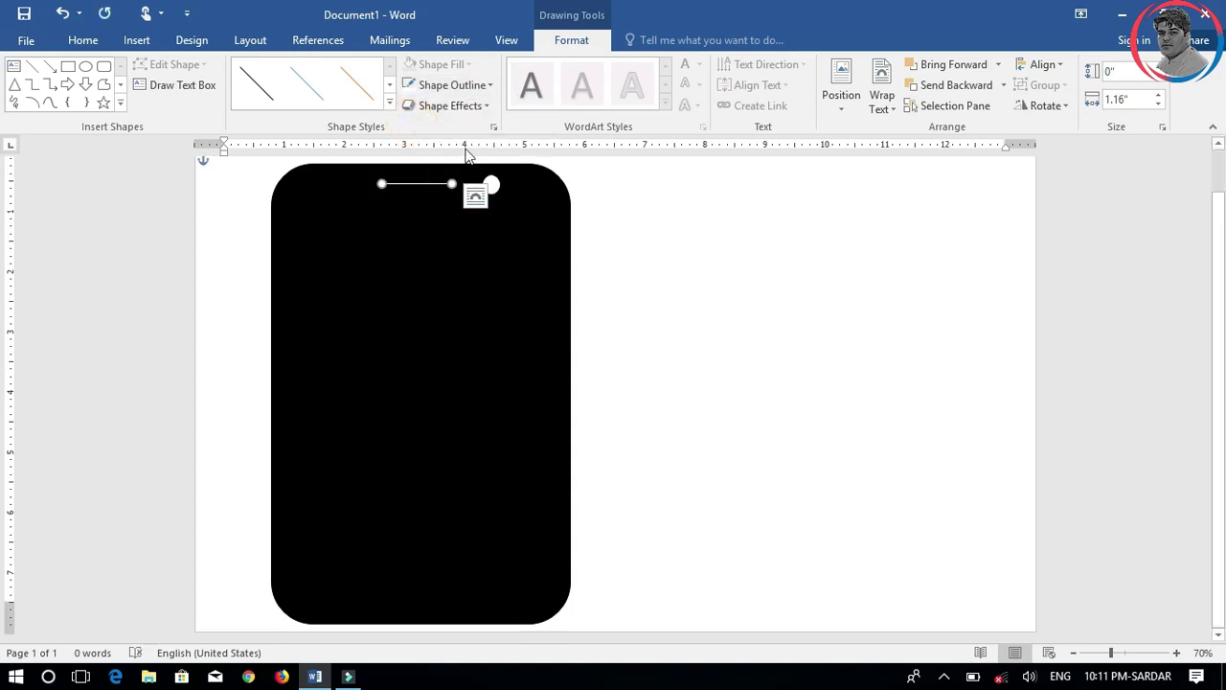
left_click(491, 86)
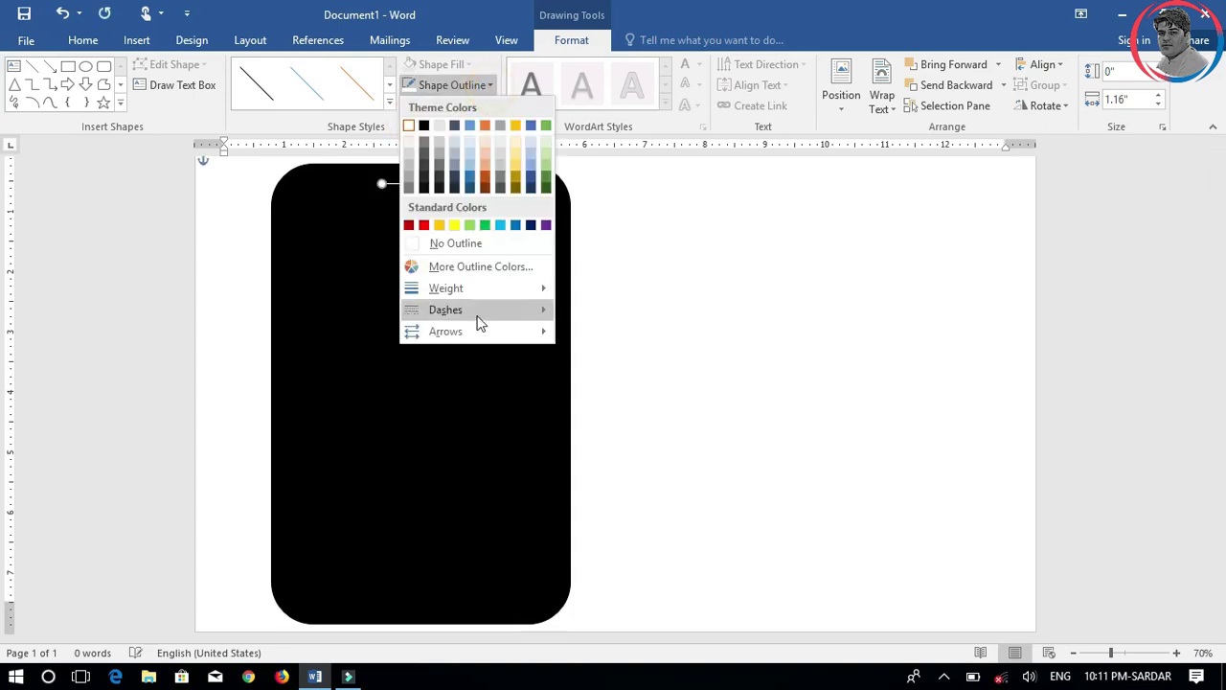
mouse_move(476, 320)
left_click(622, 350)
left_click(471, 266)
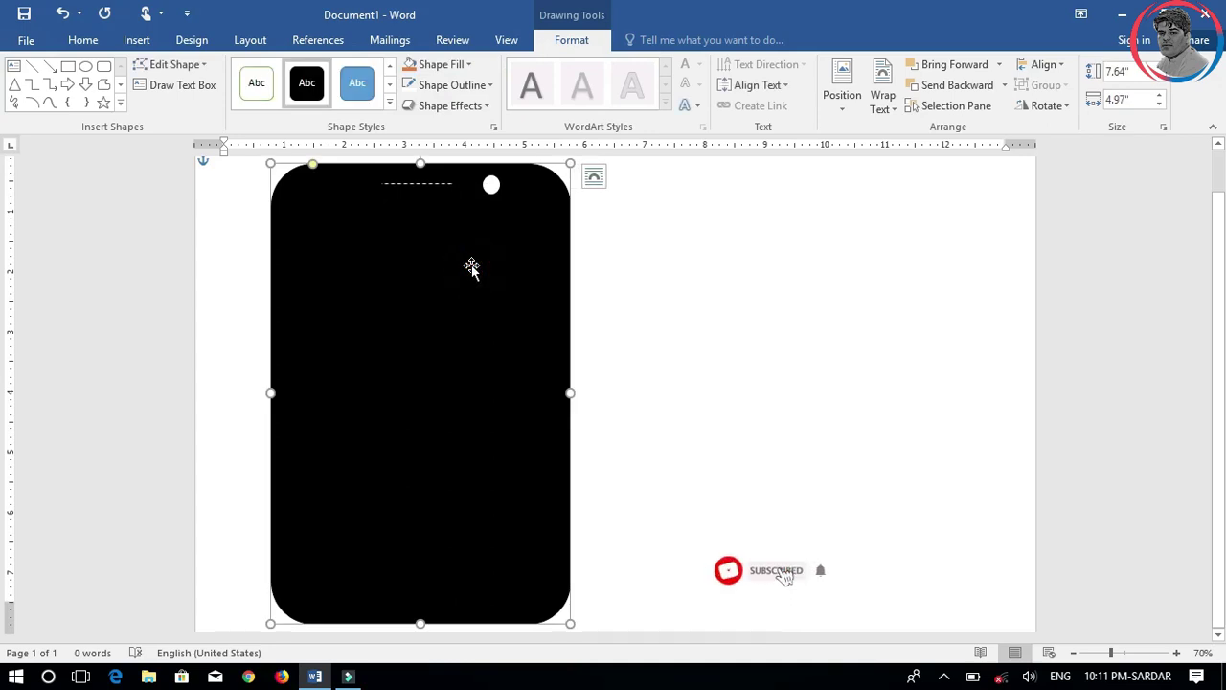
left_click(425, 184)
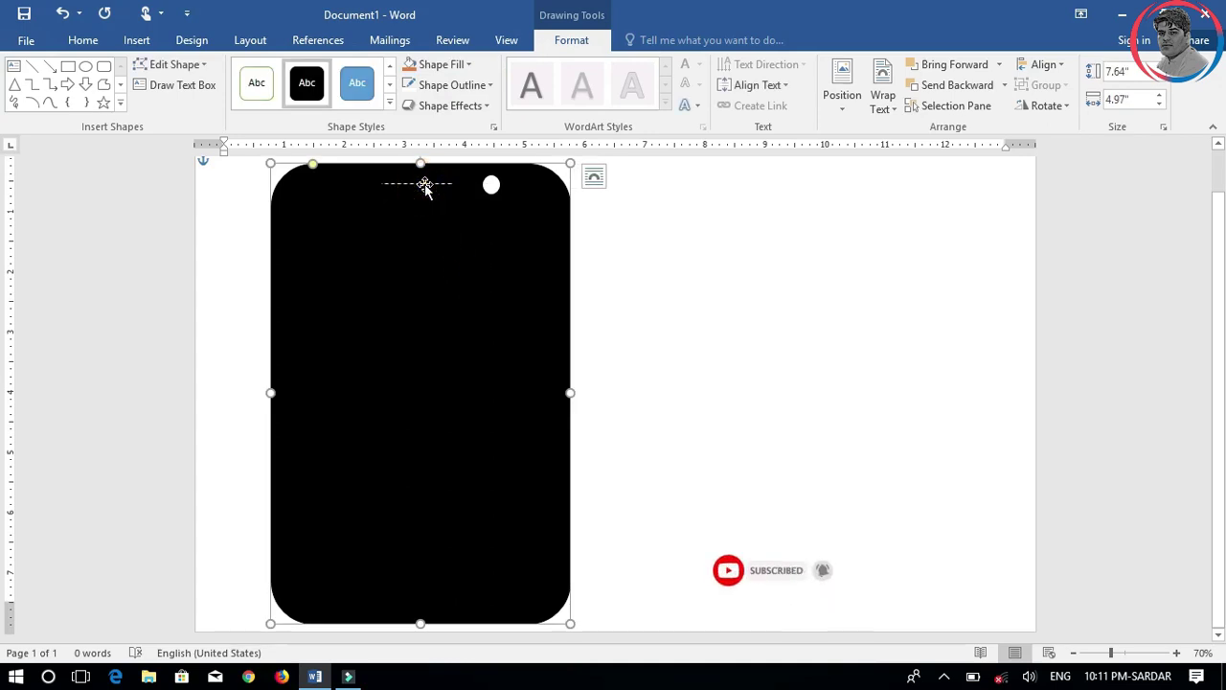
left_click(422, 183)
left_click(451, 357)
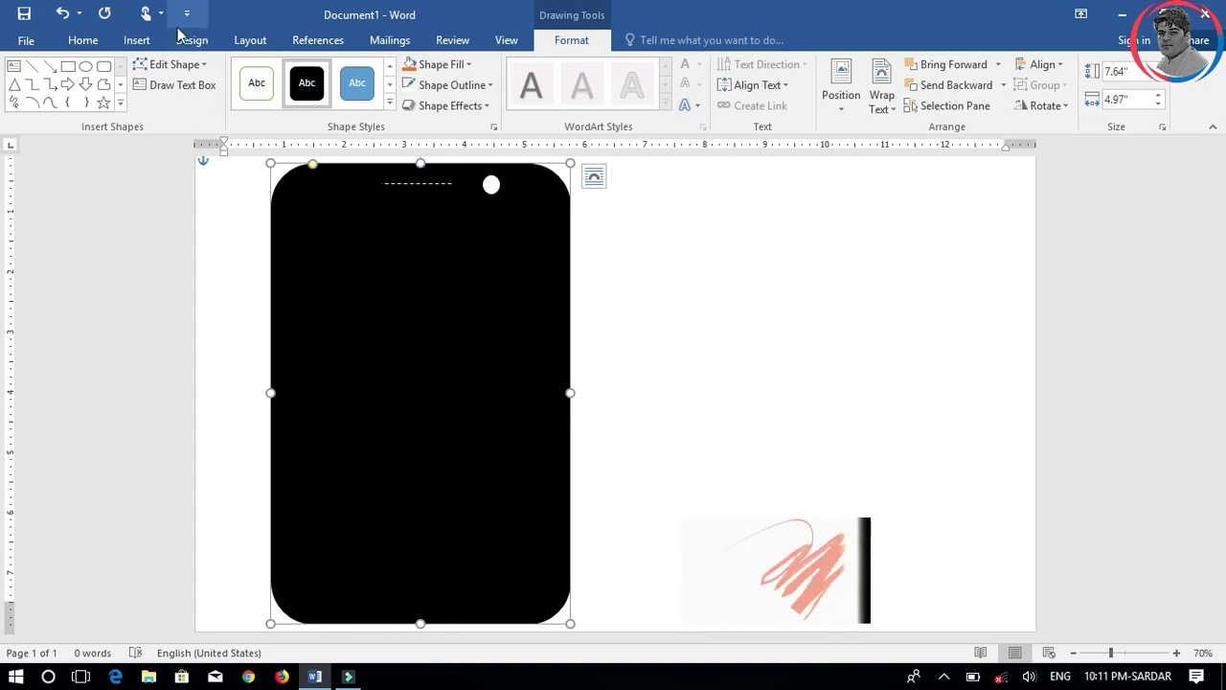
left_click(133, 40)
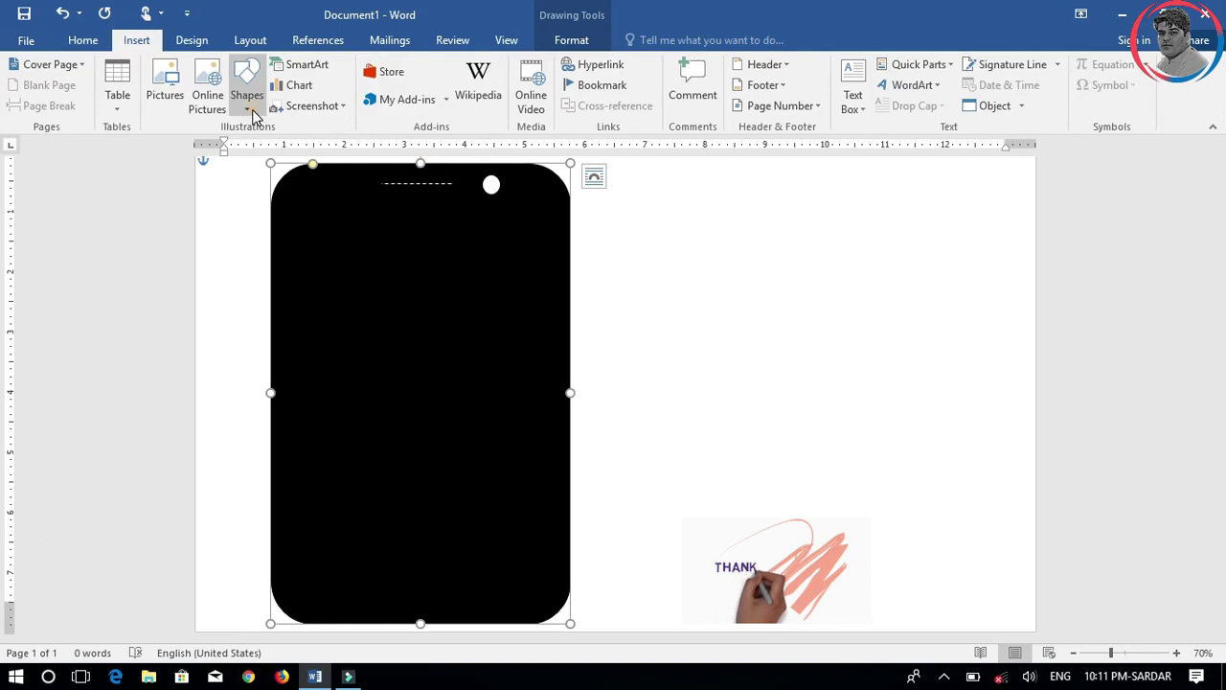
left_click(247, 105)
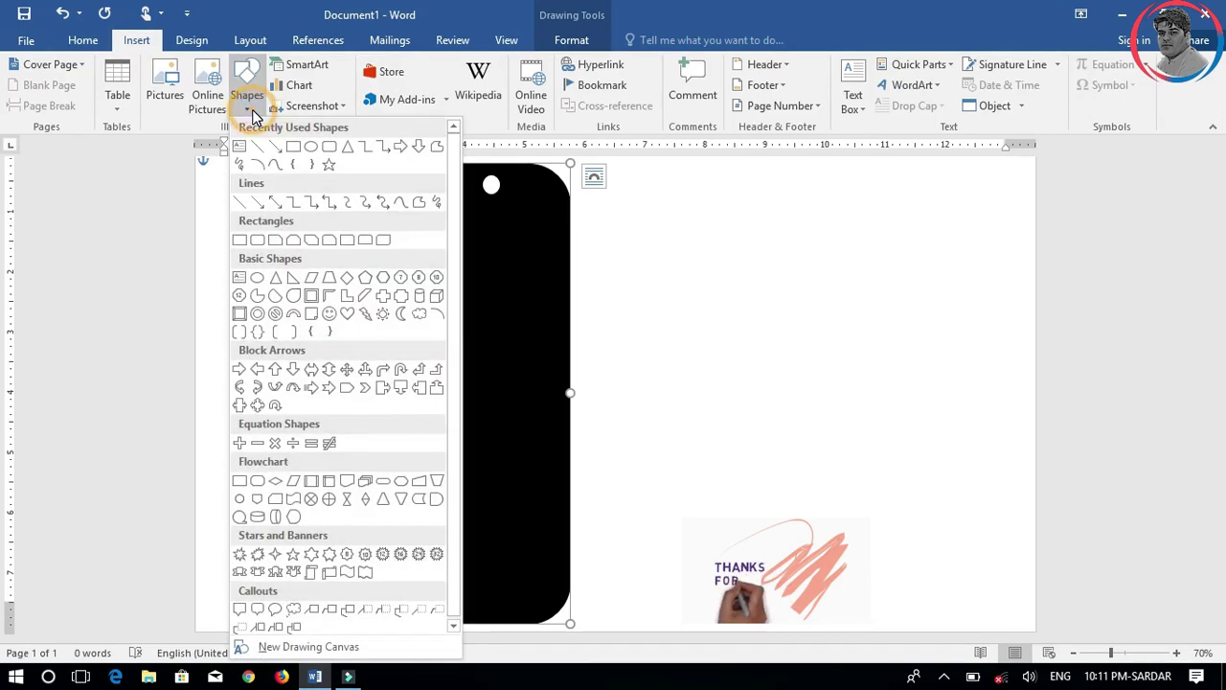
- Draw a small rounded rectangle and place it at the phone's bottom centre as a home button
left_click(328, 147)
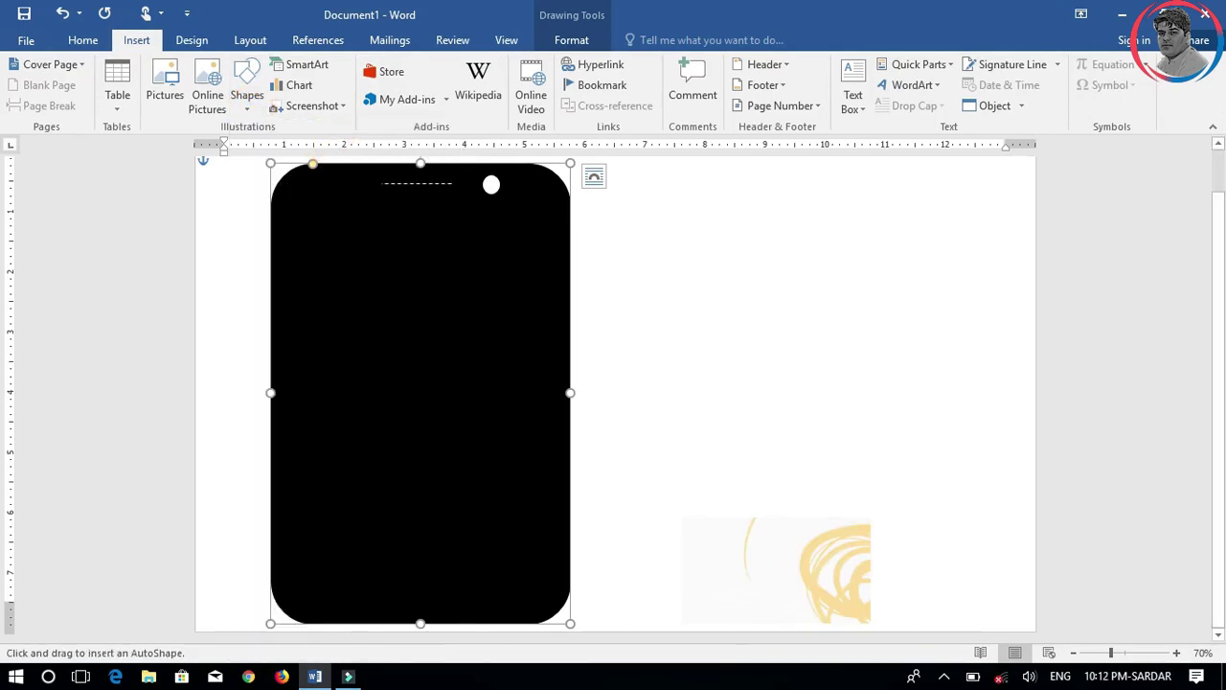
mouse_move(387, 537)
left_mouse_down()
mouse_move(493, 587)
mouse_move(470, 583)
left_mouse_up()
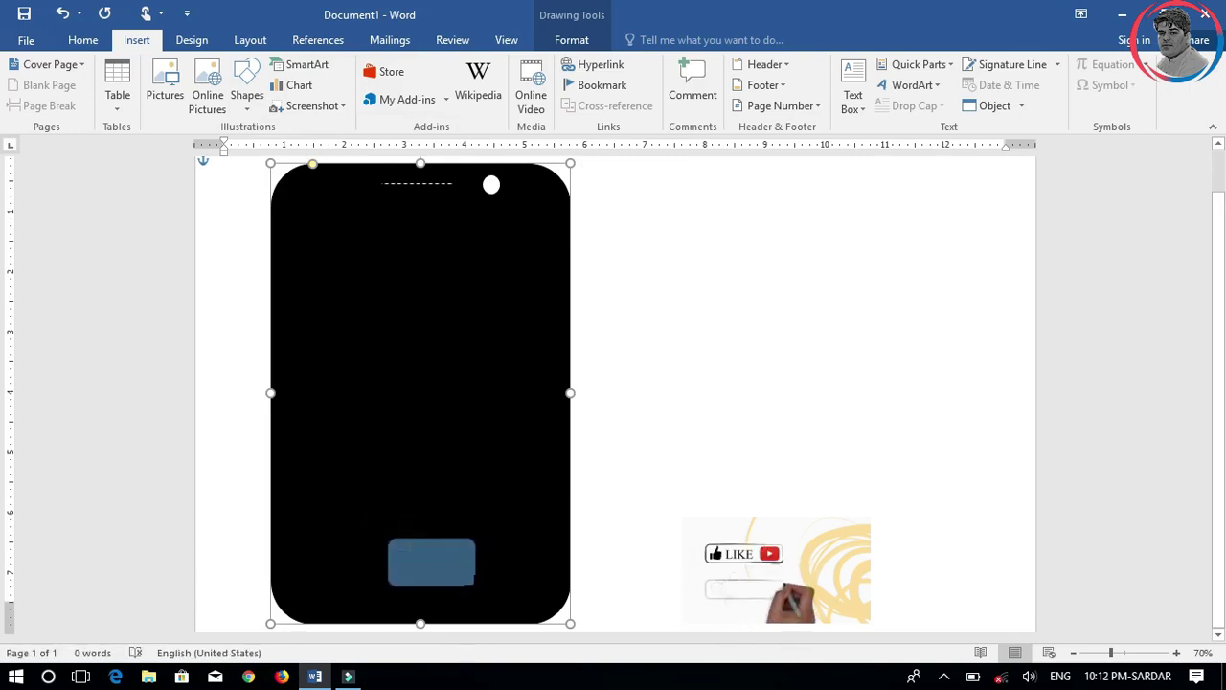
left_click(457, 562)
left_click_drag(445, 560, 444, 586)
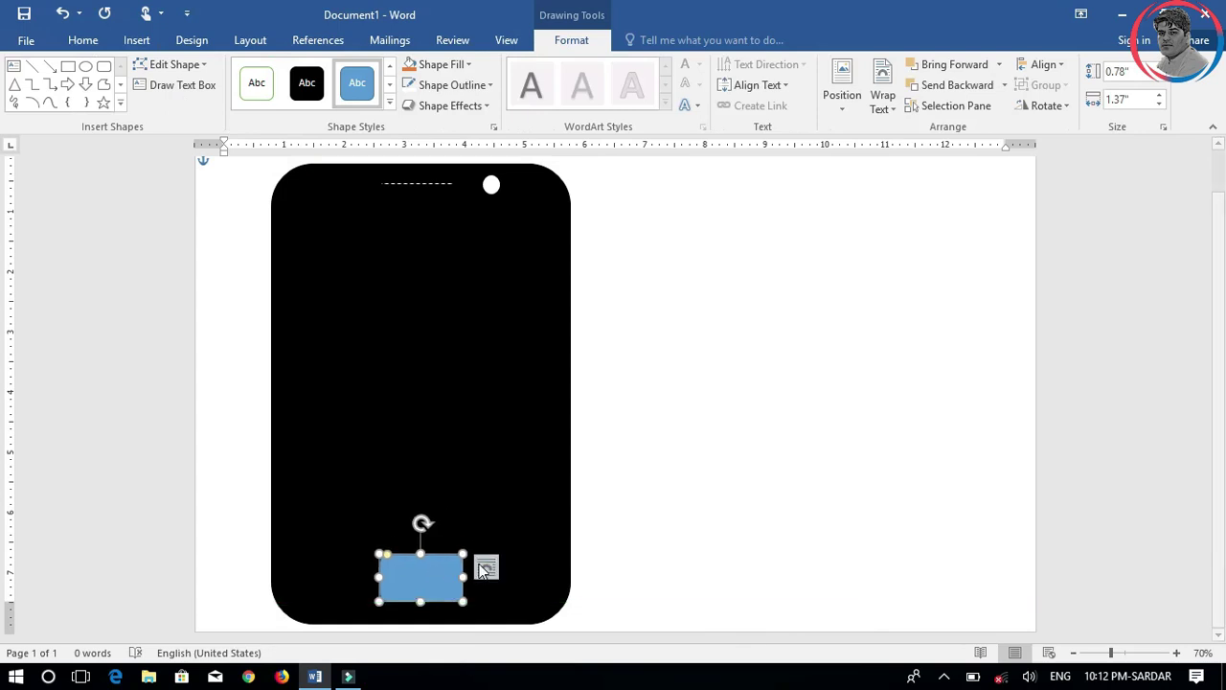
left_click(515, 505)
left_click(443, 575)
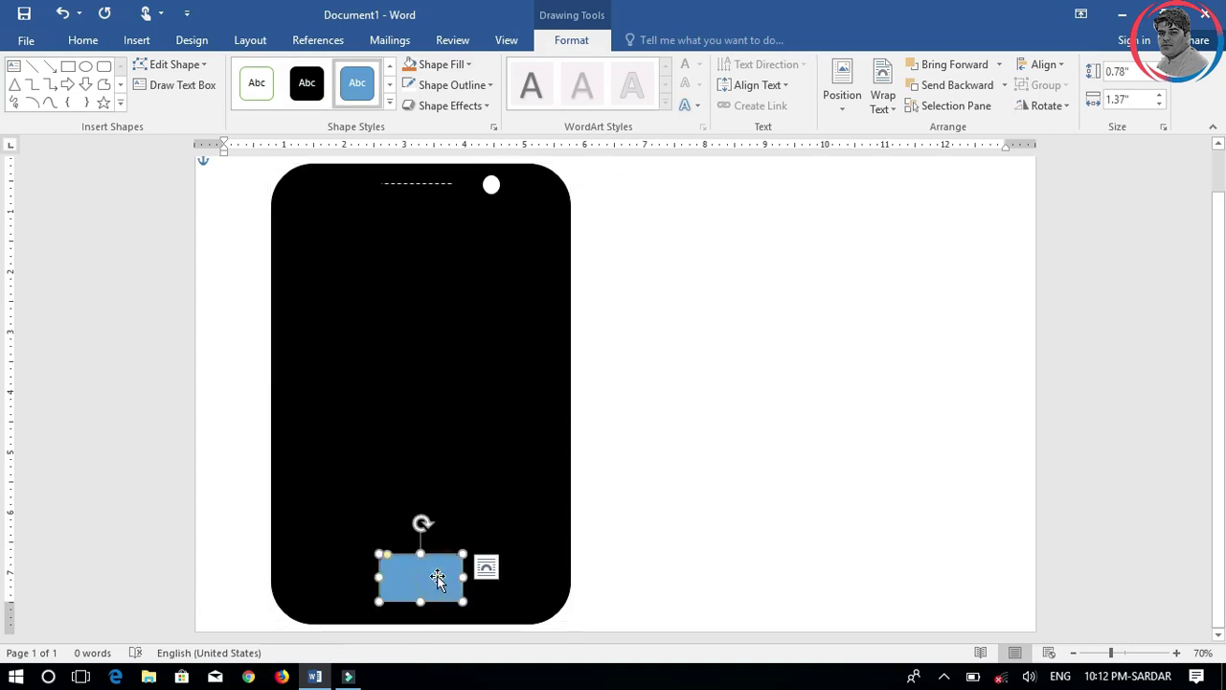
mouse_move(442, 573)
left_mouse_down()
mouse_move(436, 586)
mouse_move(461, 559)
left_mouse_up()
left_click(495, 482)
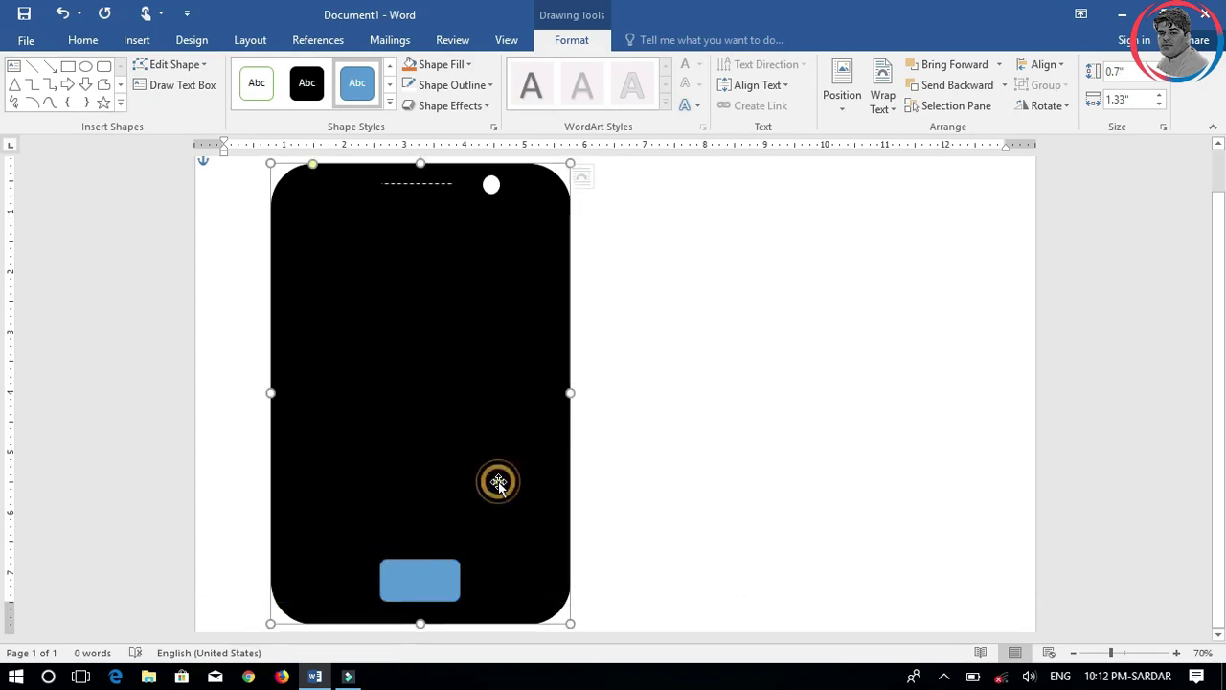
left_click(432, 584)
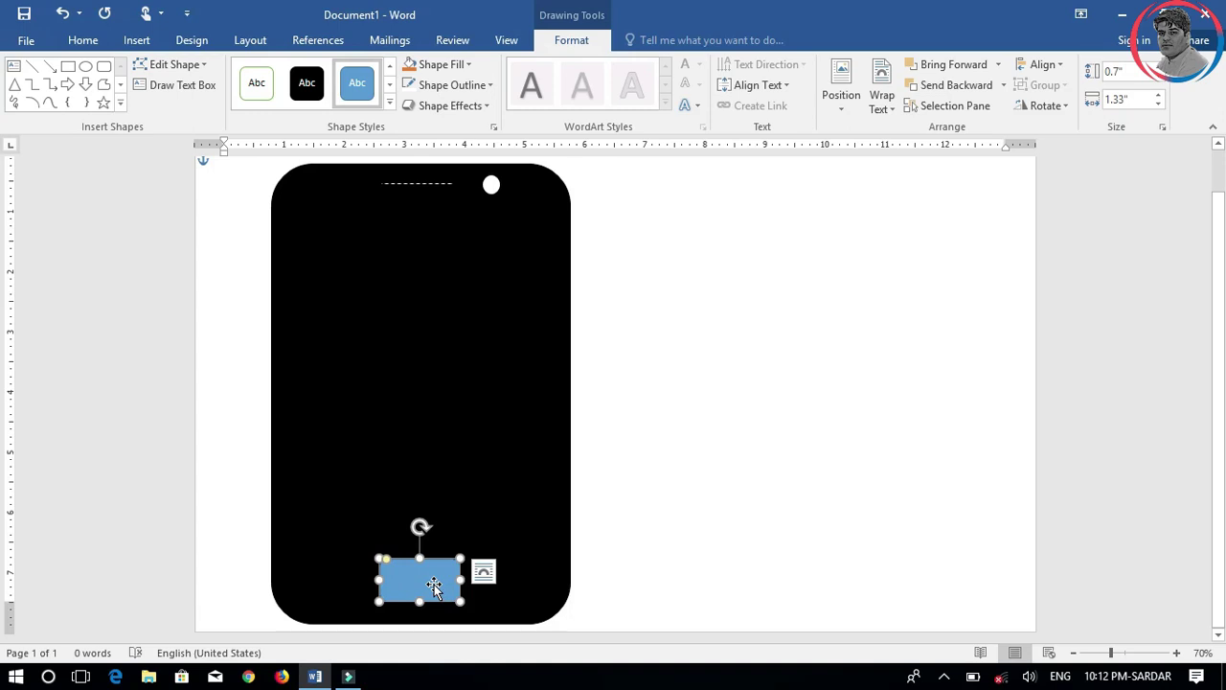
- Give the home button a white fill style with no outline
left_click(259, 84)
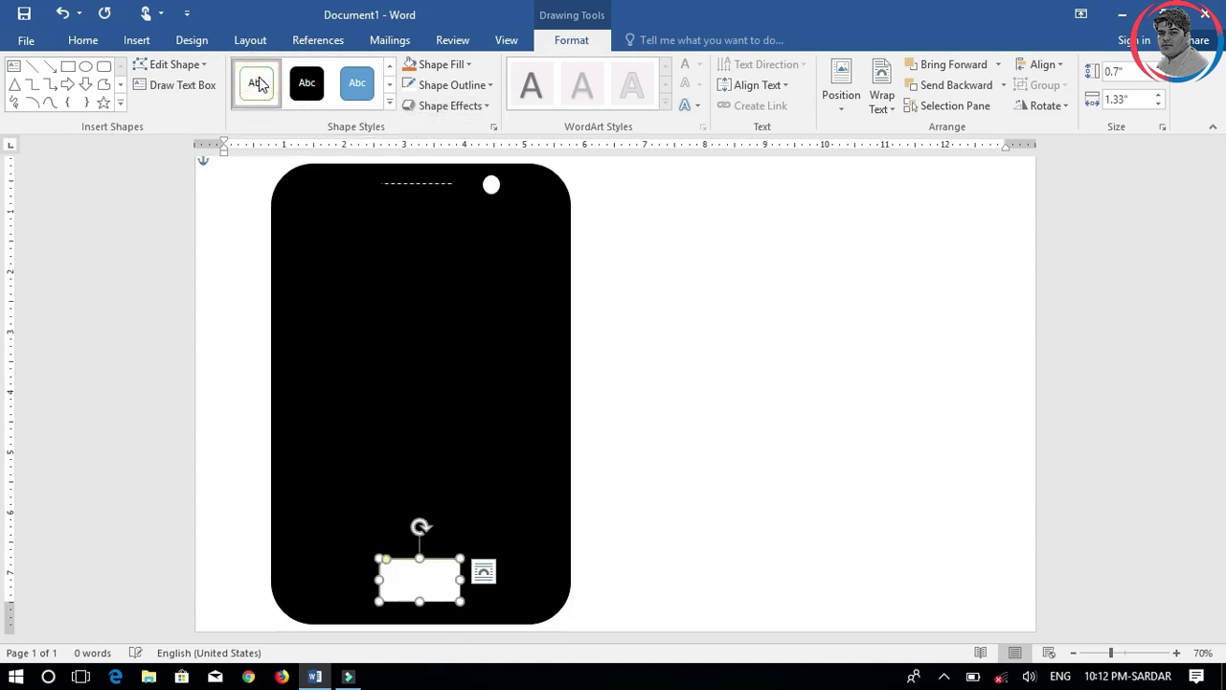
left_click(490, 85)
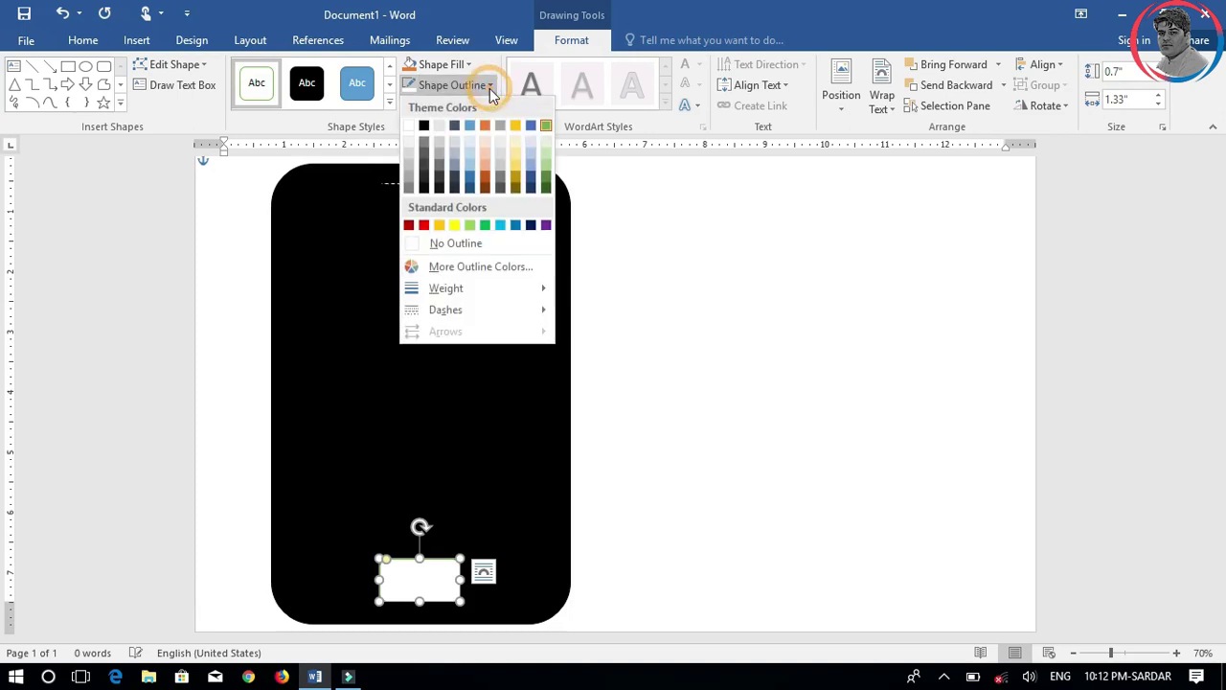
left_click(468, 243)
left_click(681, 293)
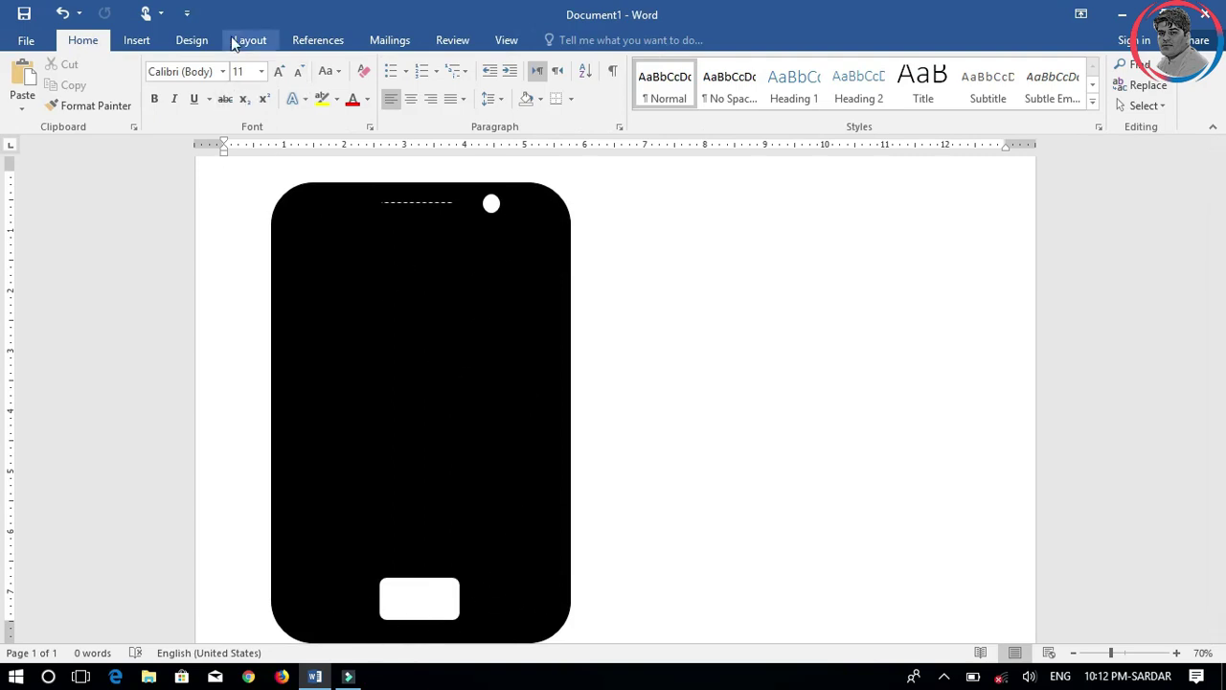
- Draw a short line beside the phone and duplicate it with Ctrl+C / Ctrl+V
left_click(142, 45)
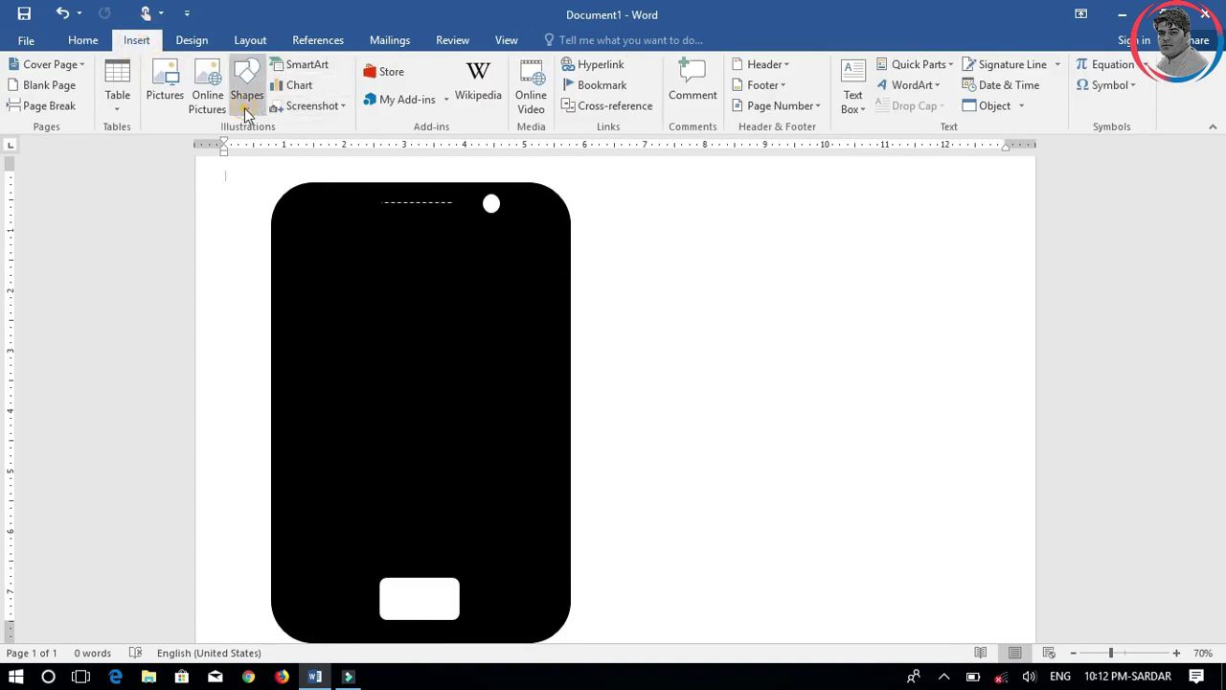
left_click(246, 103)
left_click(266, 143)
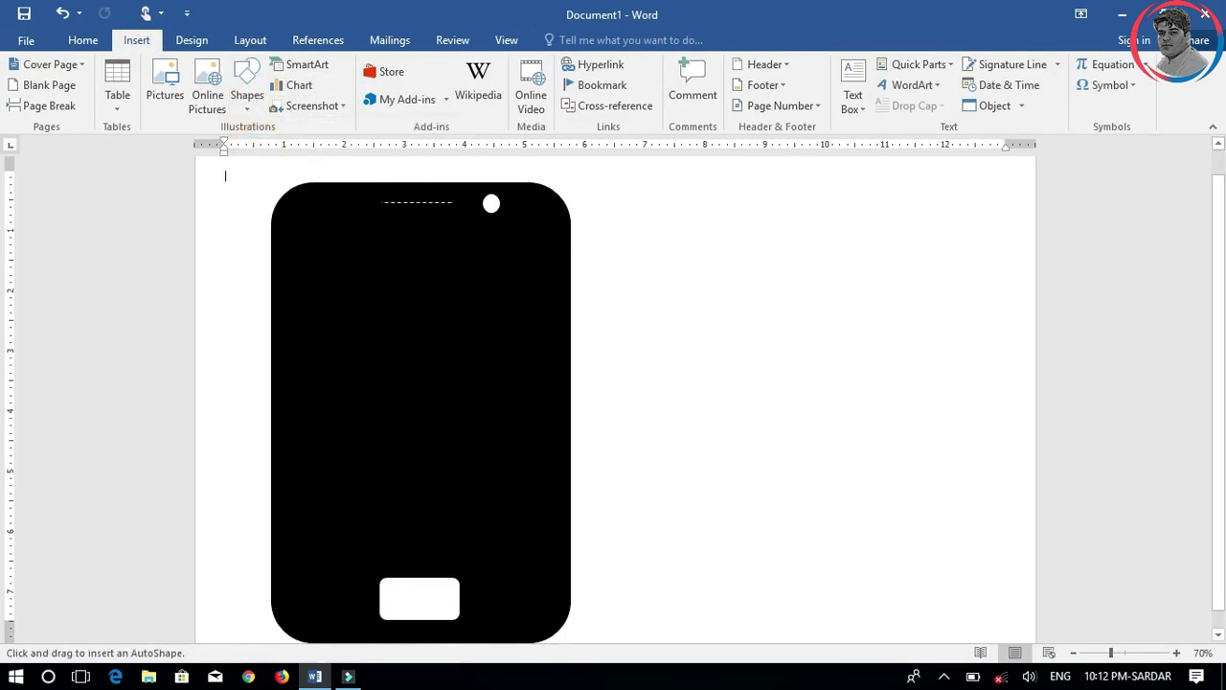
mouse_move(735, 436)
left_mouse_down()
mouse_move(682, 434)
mouse_move(728, 436)
left_mouse_up()
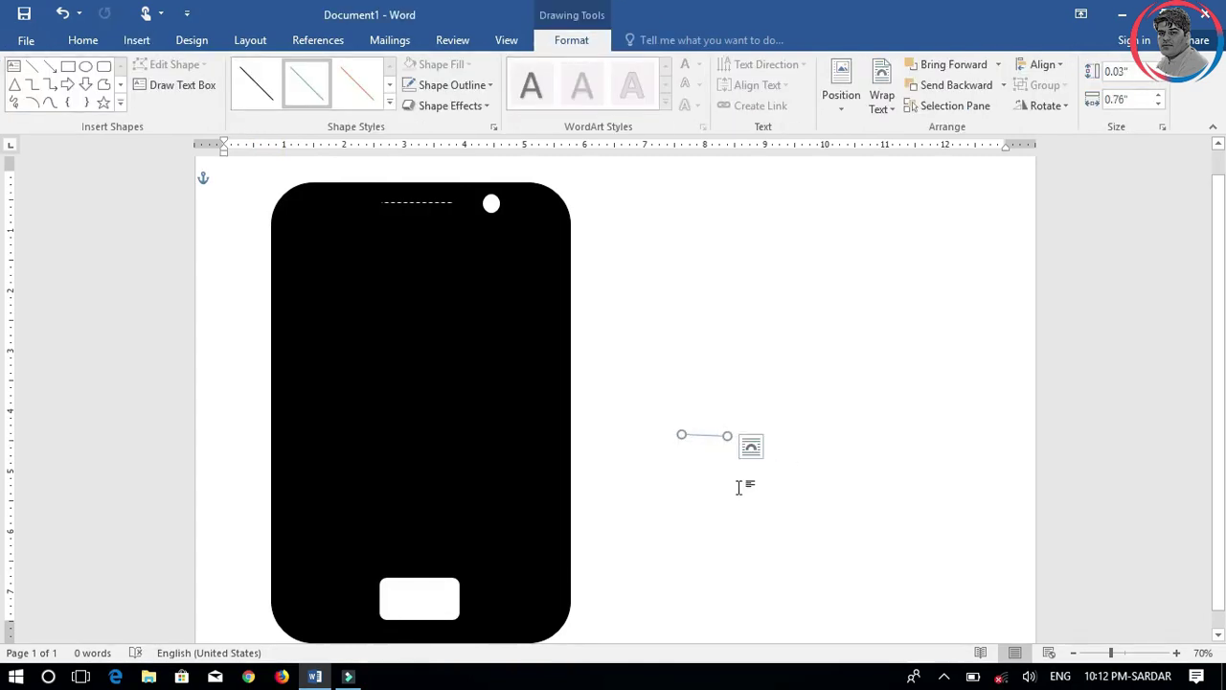
key("ctrl+c")
key("ctrl+v")
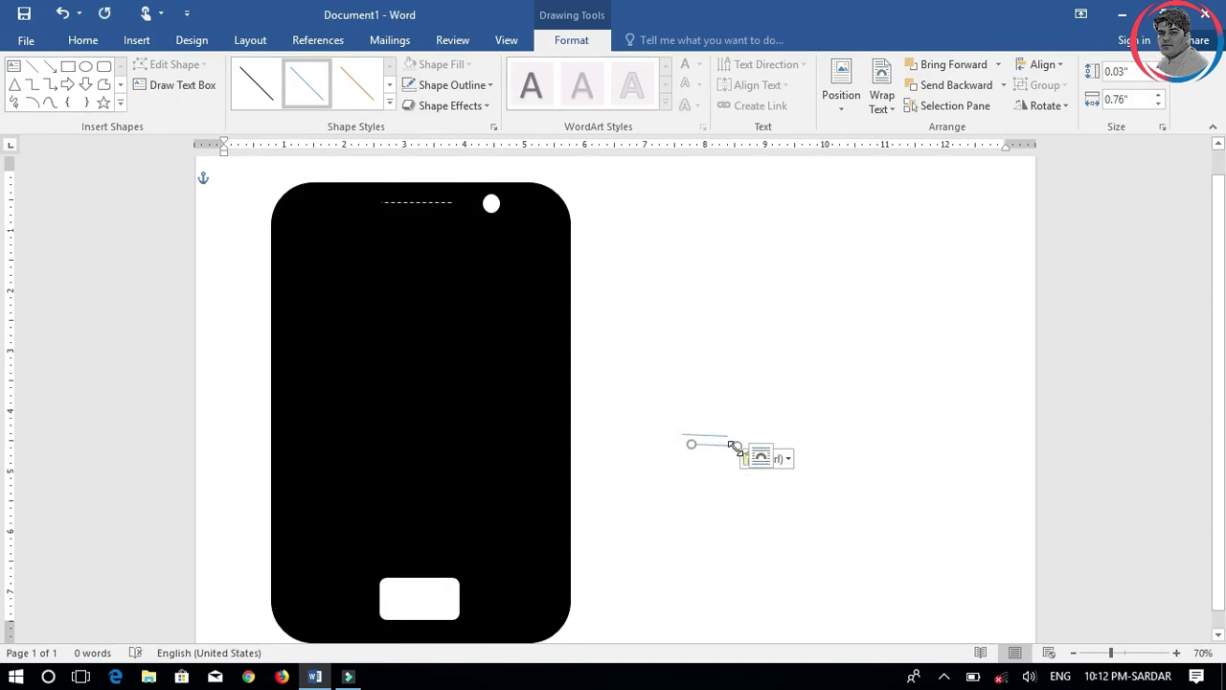
- Colour one line red and place it right of the home button
left_click(722, 447)
left_click(489, 86)
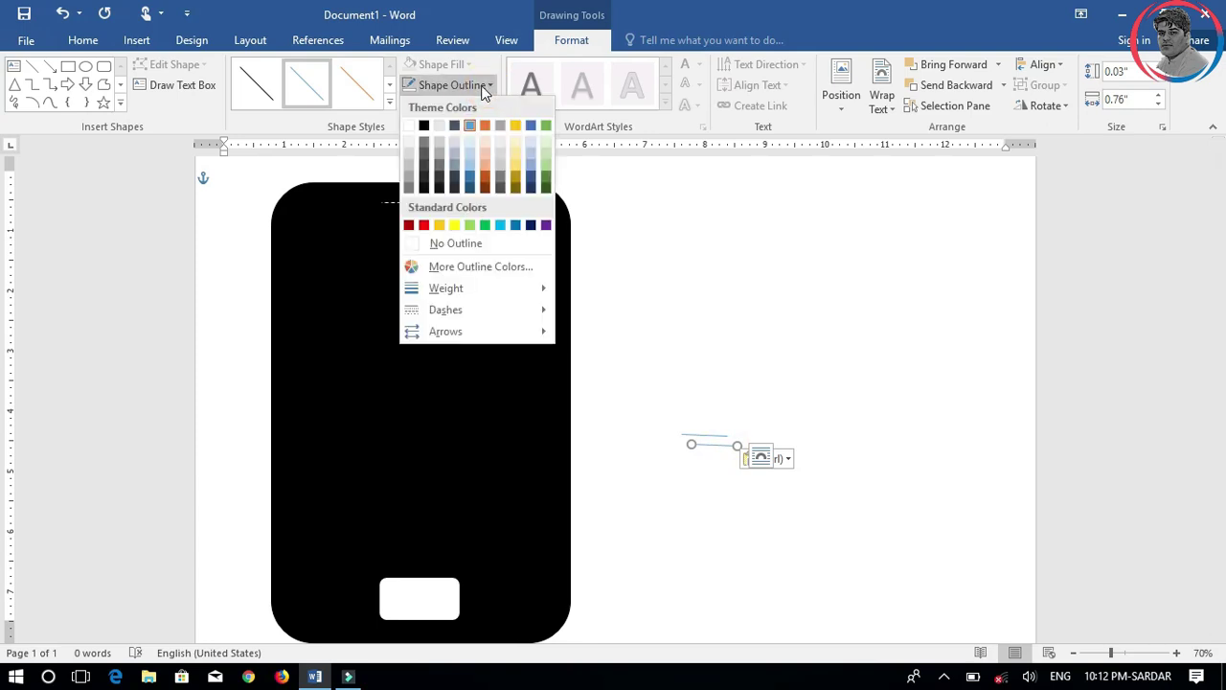
left_click(486, 87)
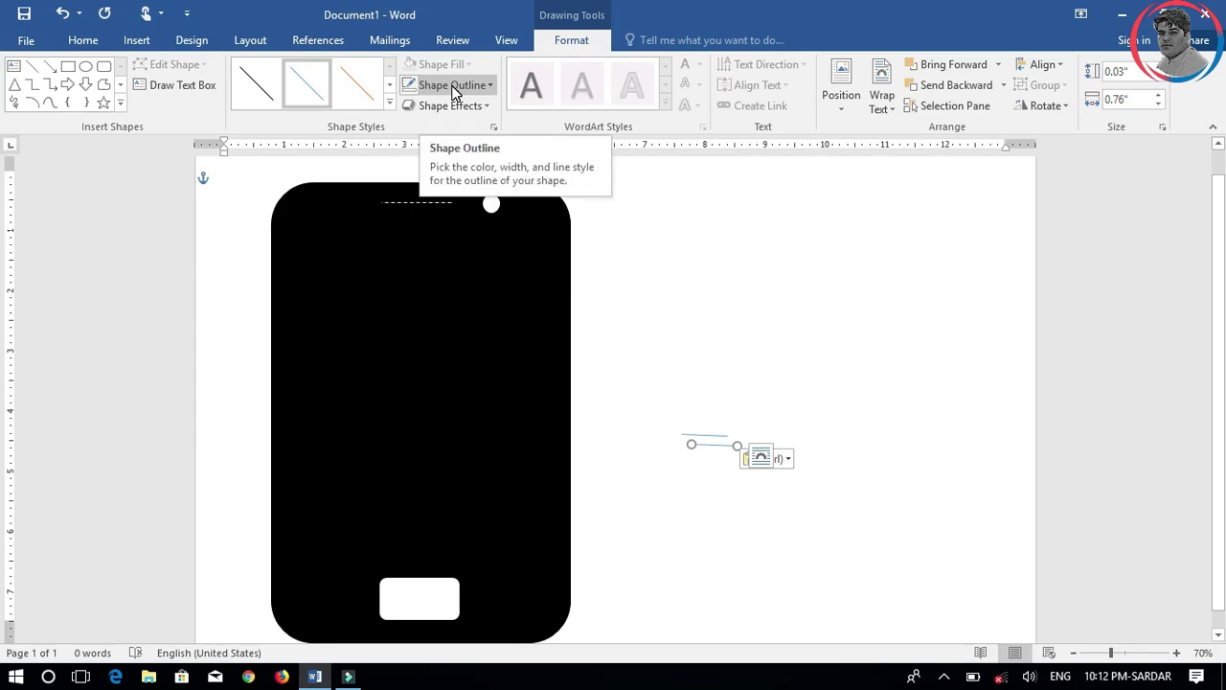
left_click(486, 85)
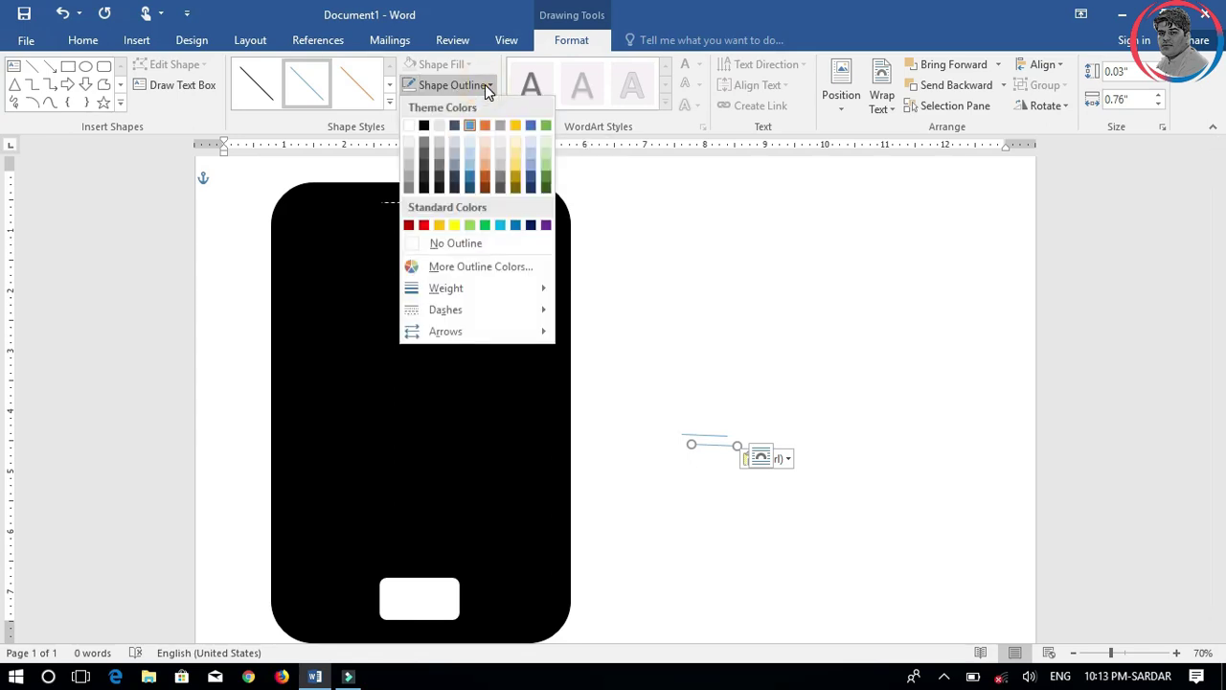
left_click(423, 226)
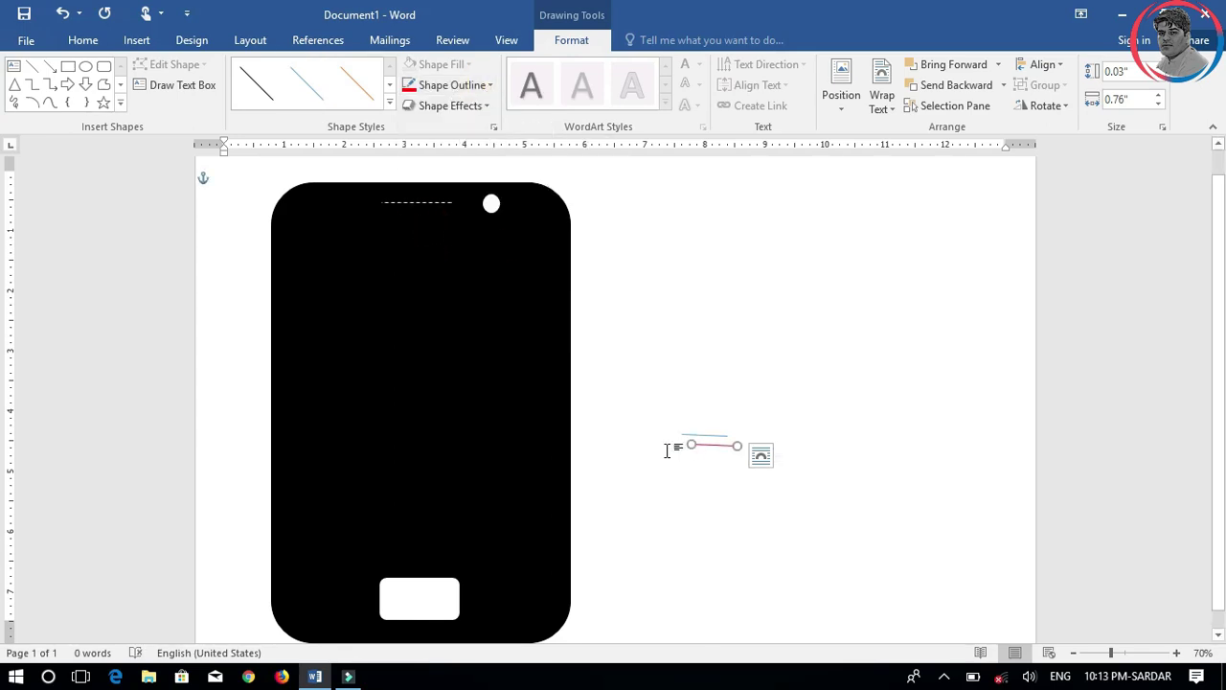
left_click_drag(710, 444, 505, 596)
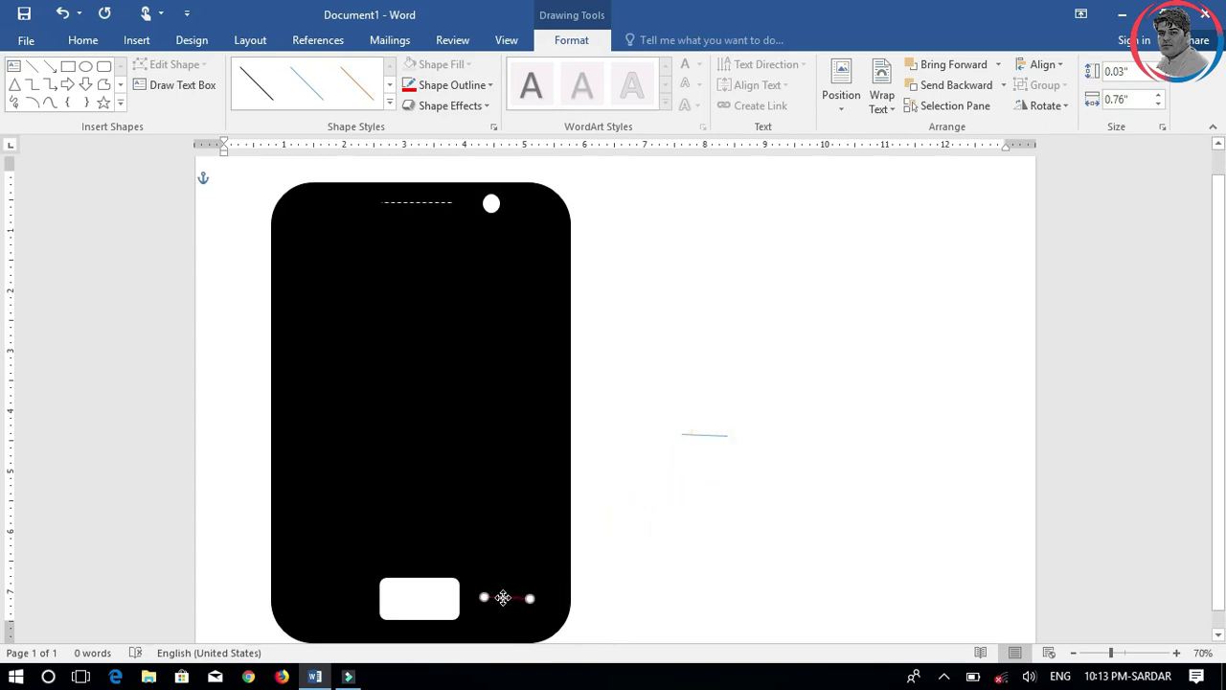
left_click_drag(505, 596, 501, 597)
left_click(528, 597)
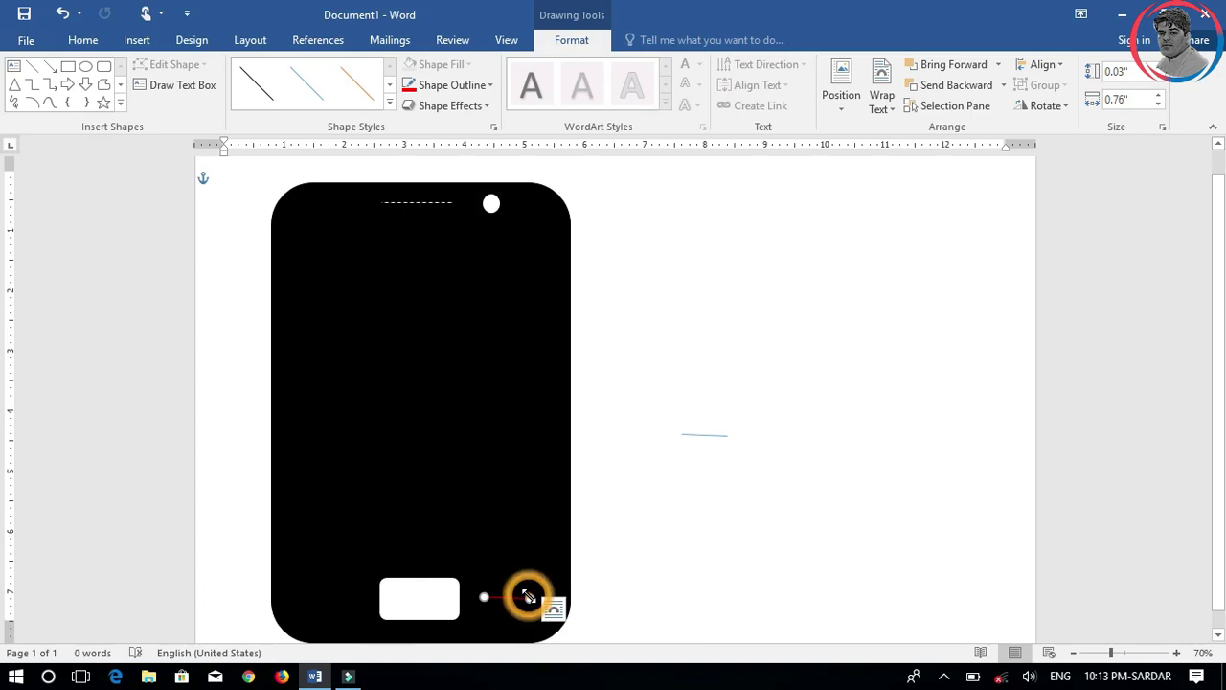
left_click_drag(528, 597, 536, 597)
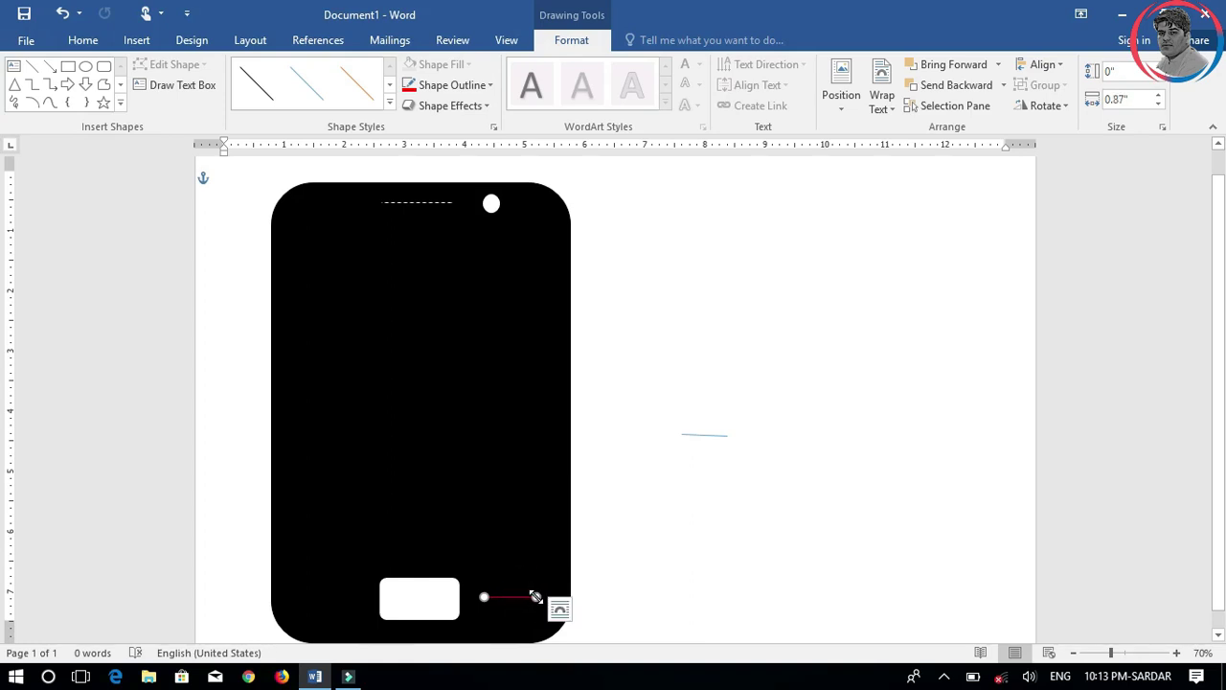
- Colour the other line green and place it left of the home button
left_click(707, 437)
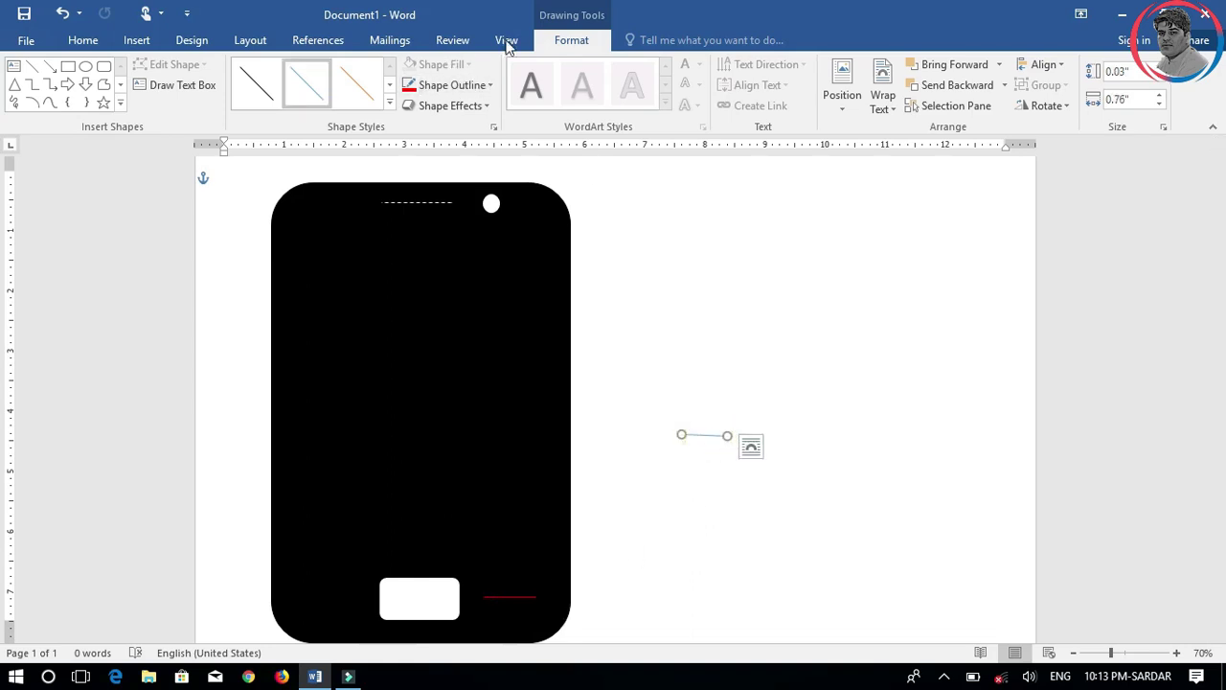
left_click(485, 86)
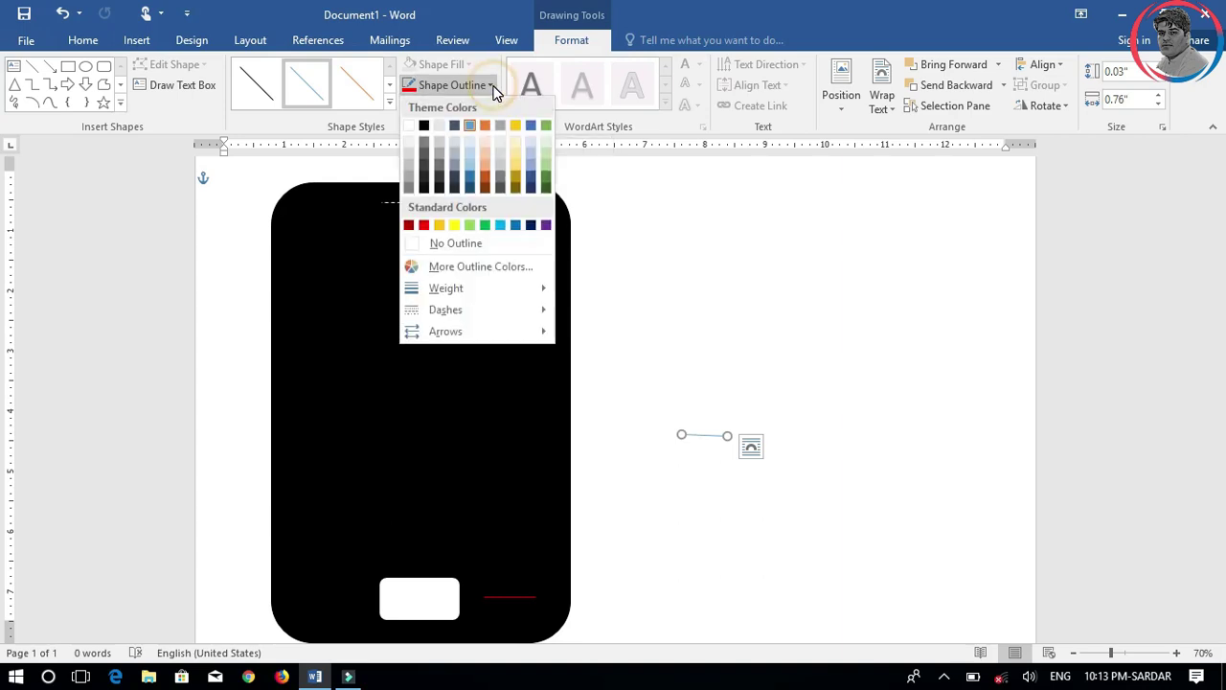
left_click(486, 227)
left_click_drag(707, 434, 339, 599)
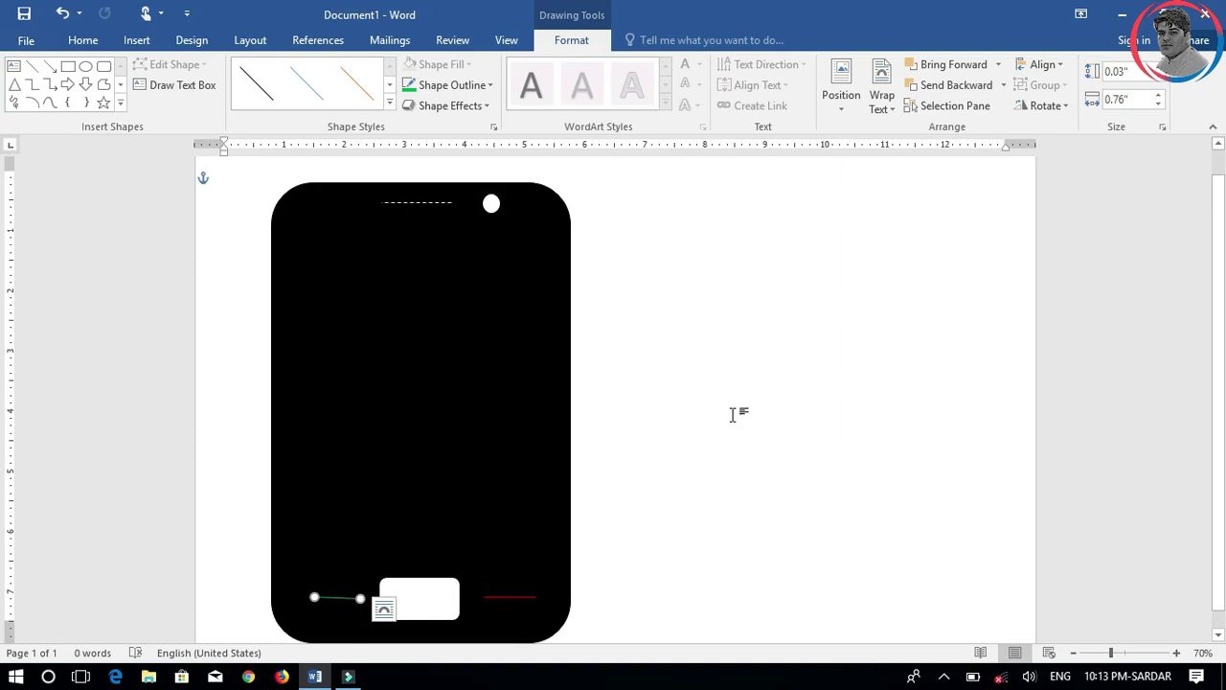
left_click_drag(312, 598, 299, 596)
- Shift the home button slightly right and fine-tune the green line's position
left_click(674, 499)
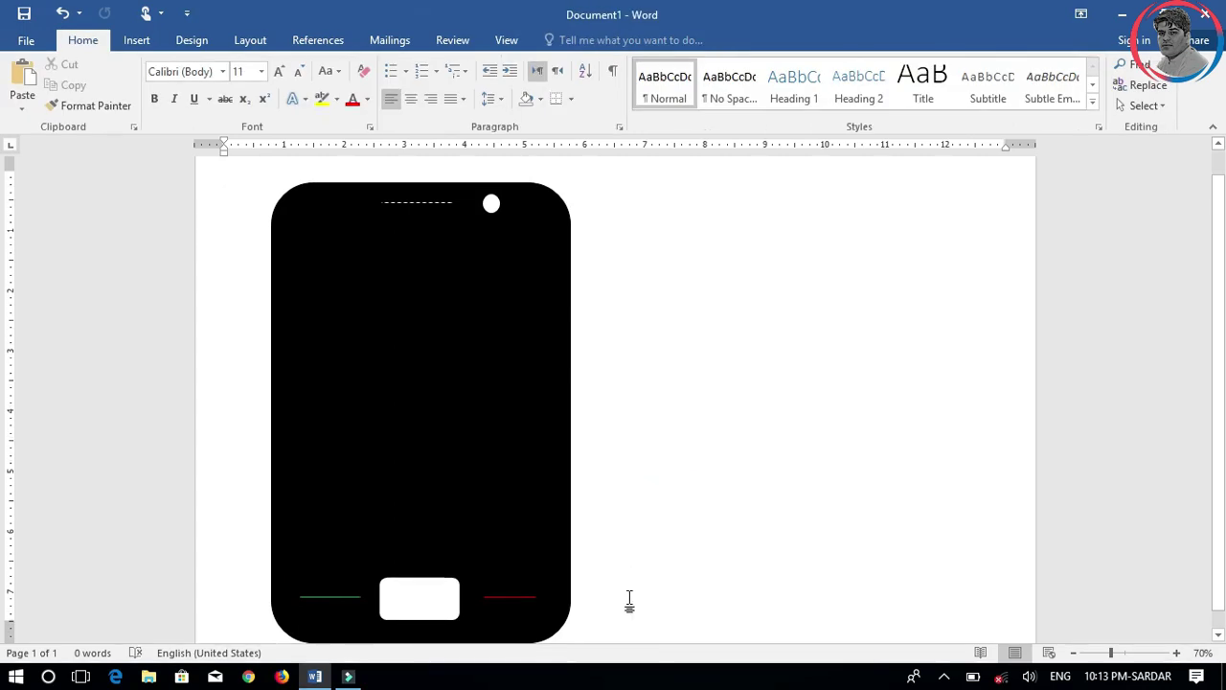
left_click(430, 584)
left_click_drag(430, 584, 437, 586)
left_click(341, 599)
left_click_drag(341, 599, 339, 596)
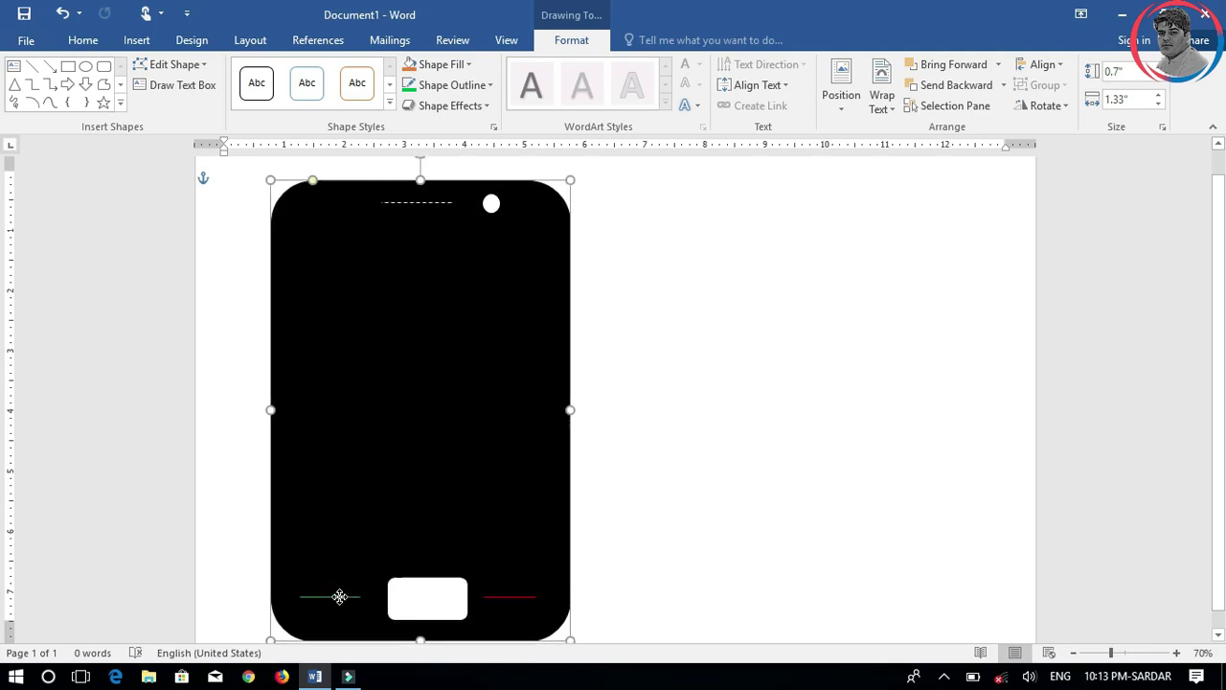
- Select the body, camera dot, dashed speaker, home button, and red and green lines, then group them
left_click(339, 596)
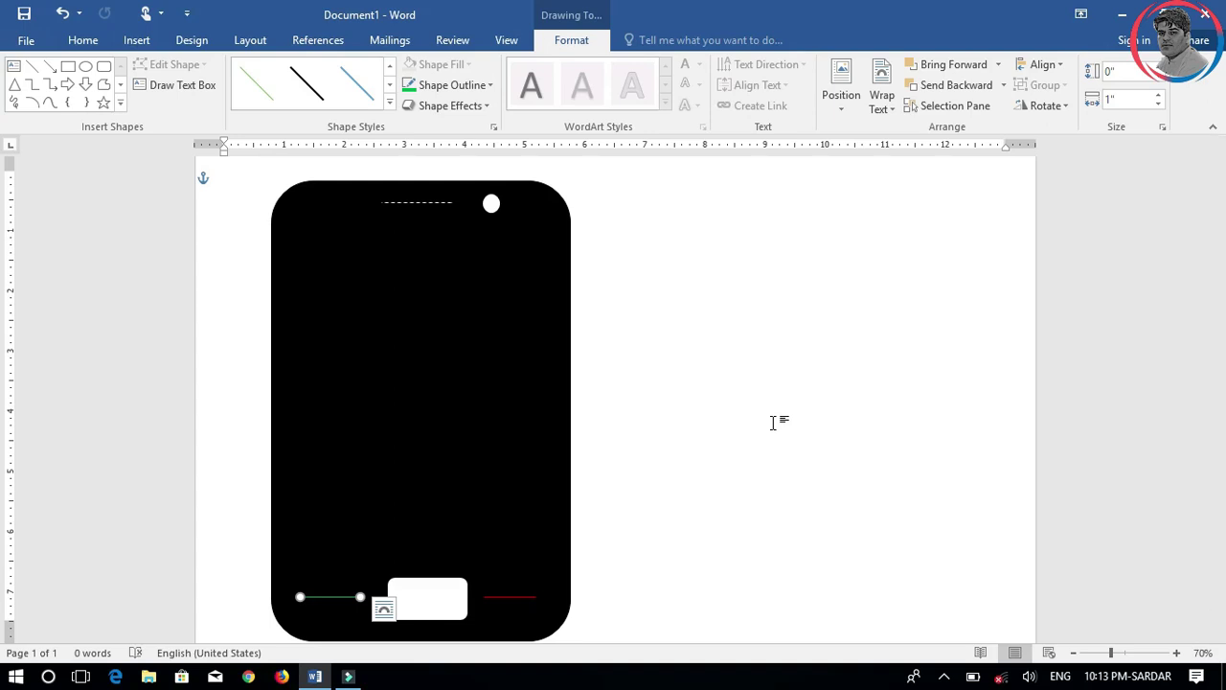
left_click(513, 449)
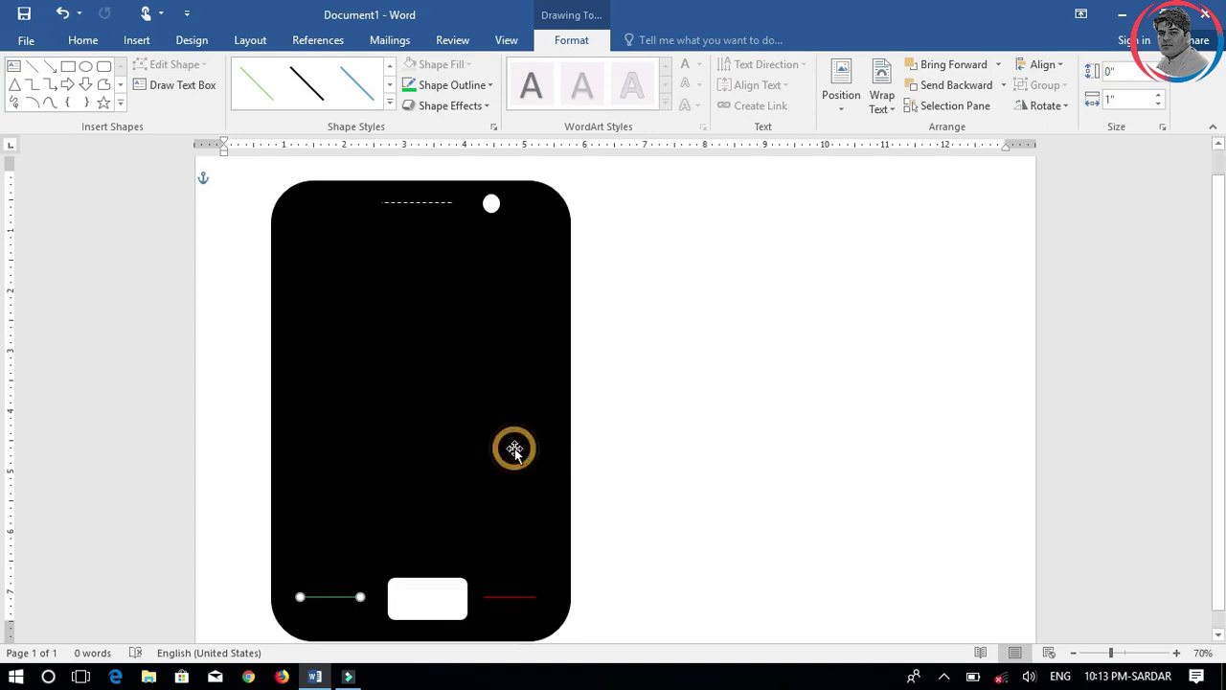
left_click(492, 206, "shift")
left_click(423, 203, "shift")
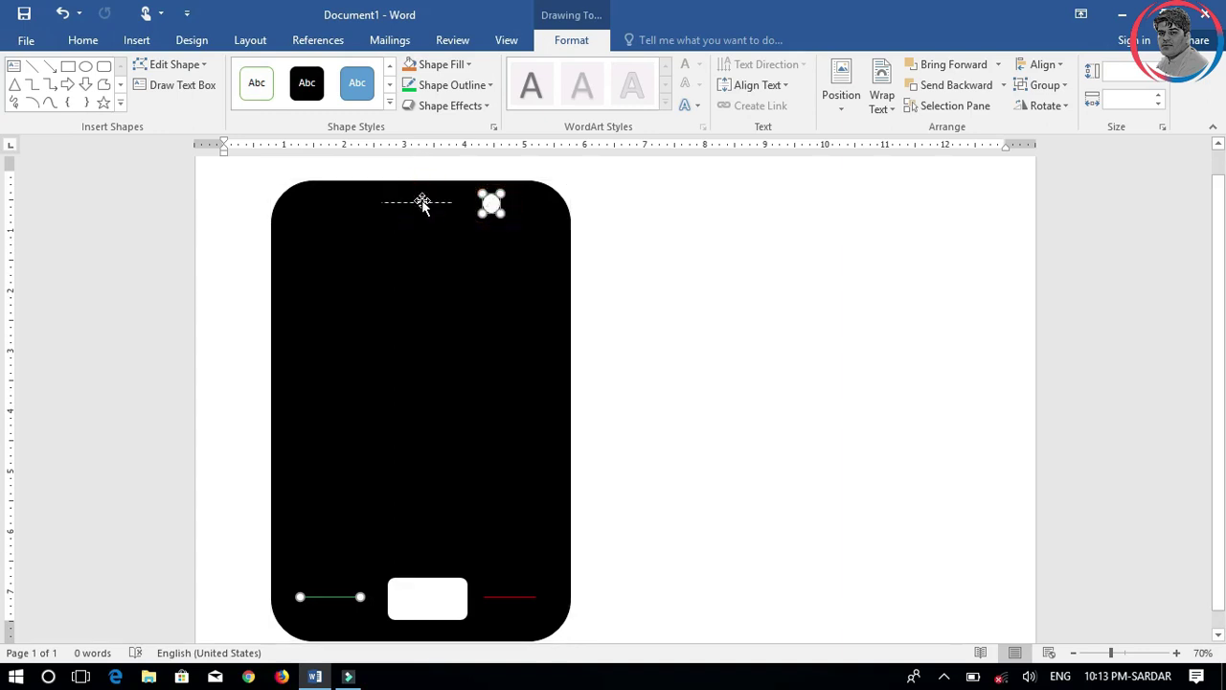
left_click(419, 202, "shift")
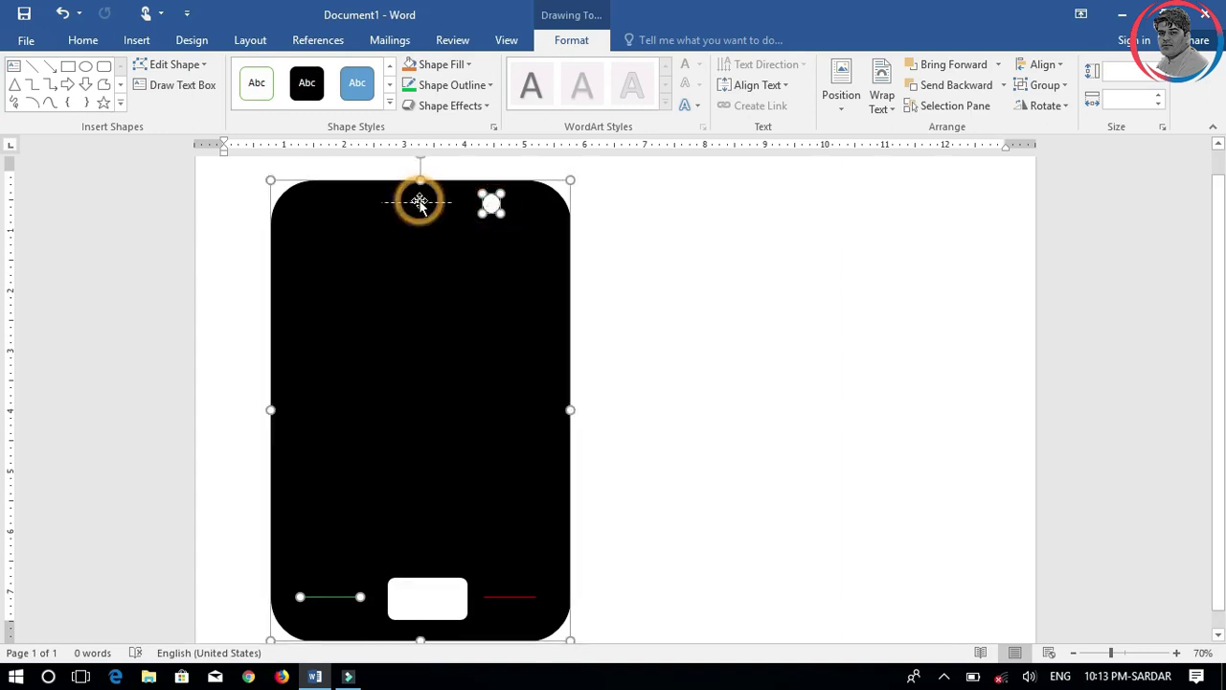
left_click(521, 597, "shift")
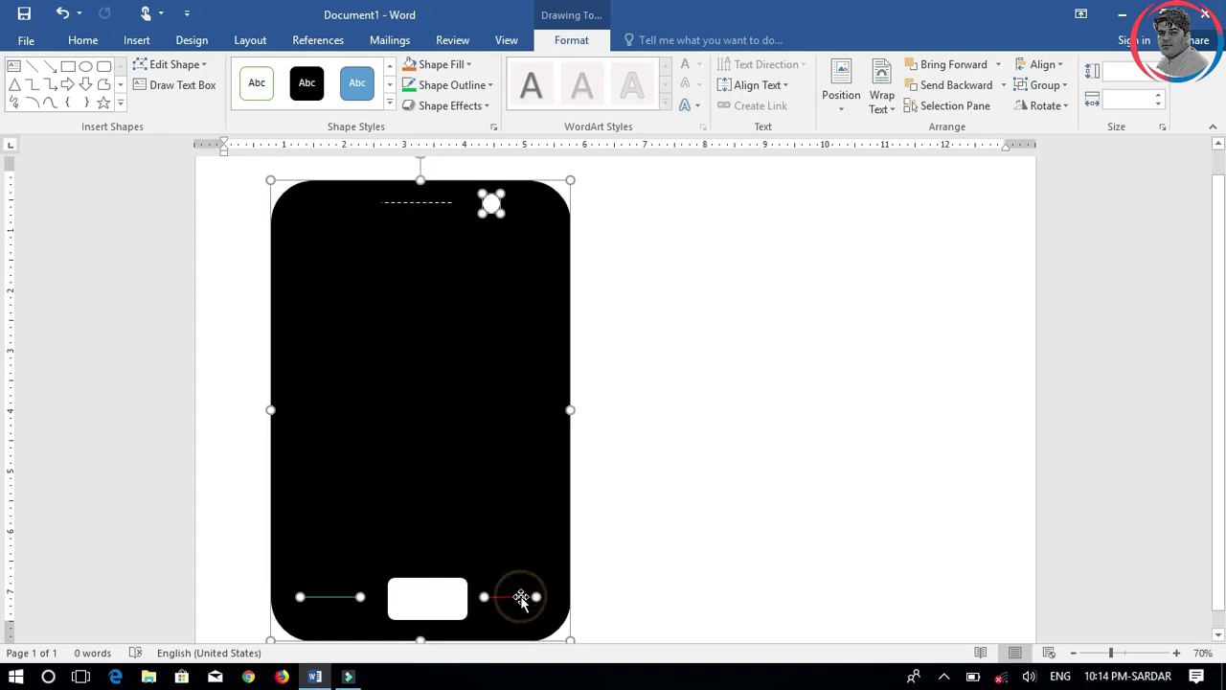
left_click(416, 602, "shift")
left_click(427, 203, "shift")
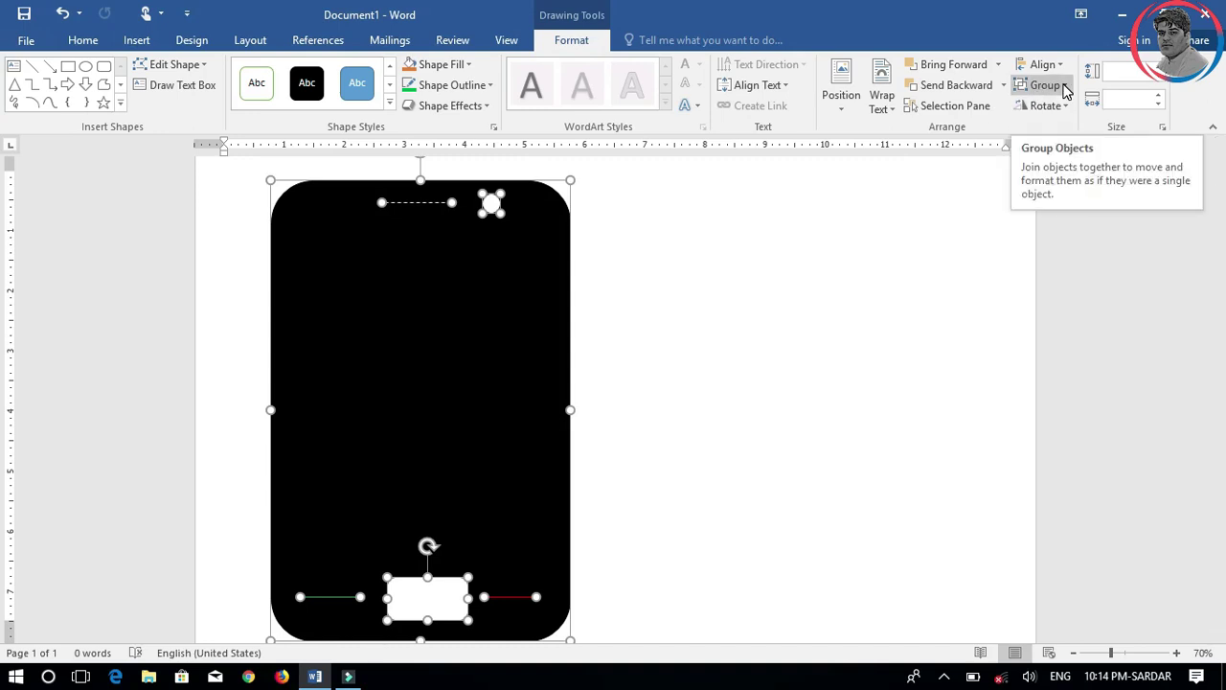
left_click(1066, 87)
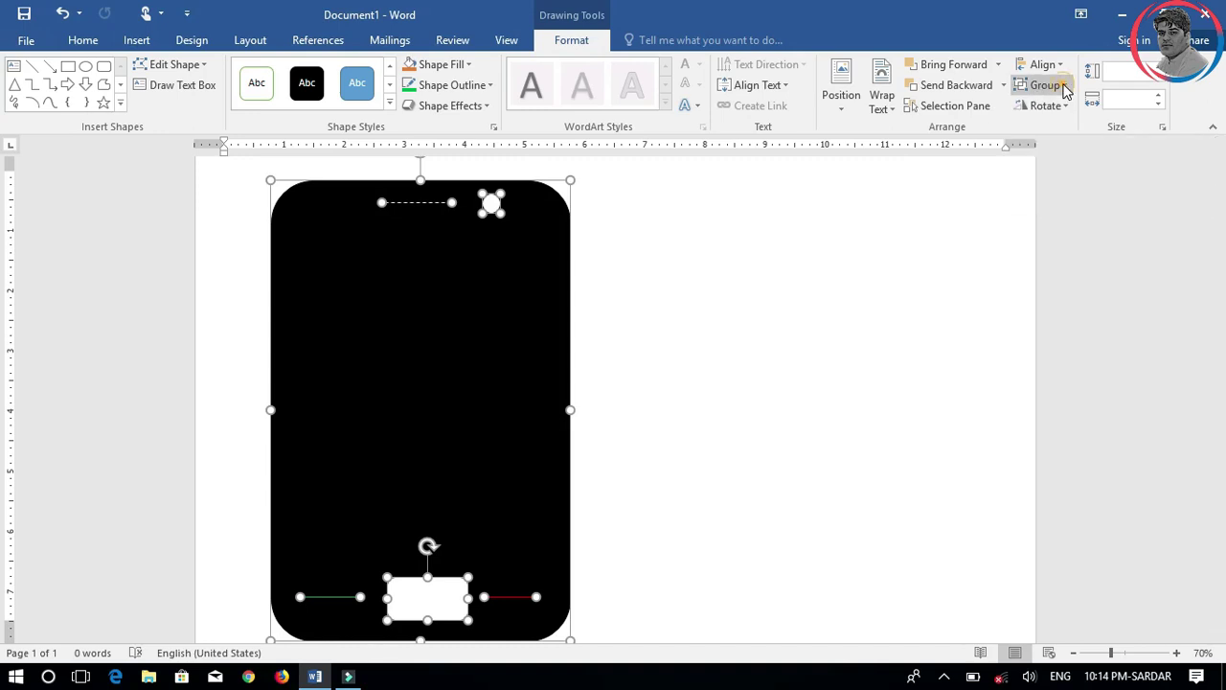
left_click(1055, 108)
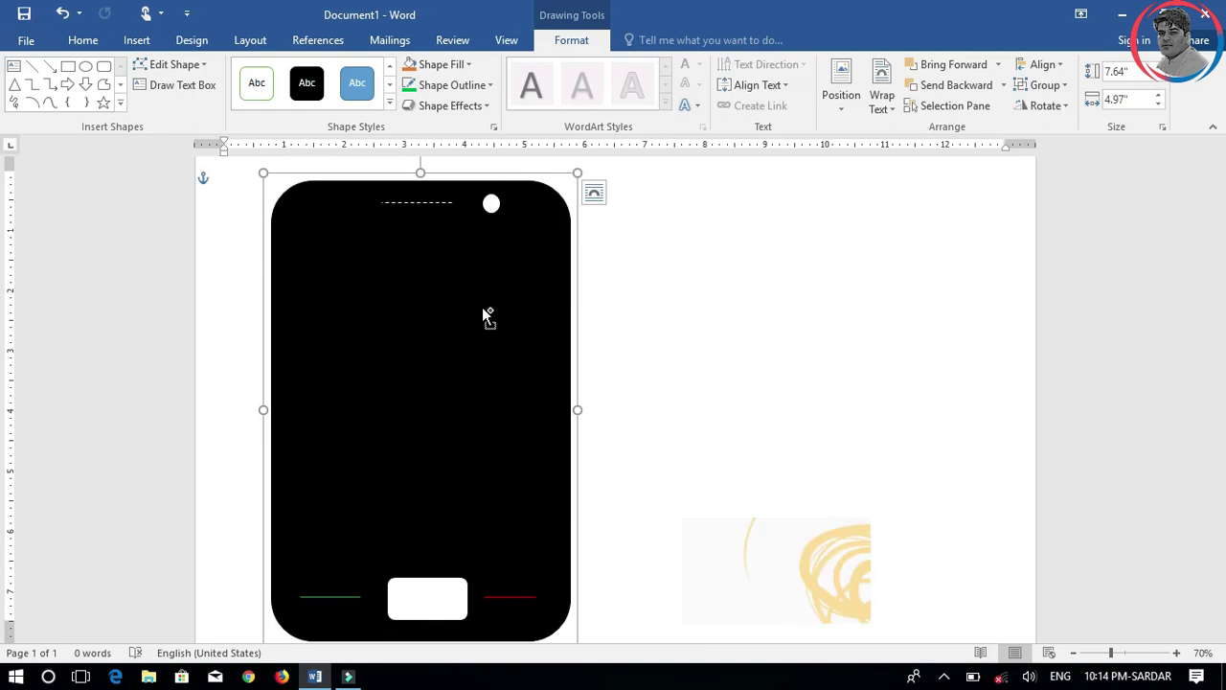
- Duplicate the phone beside the original, shrink both, and move them up the page
left_click_drag(484, 310, 663, 306)
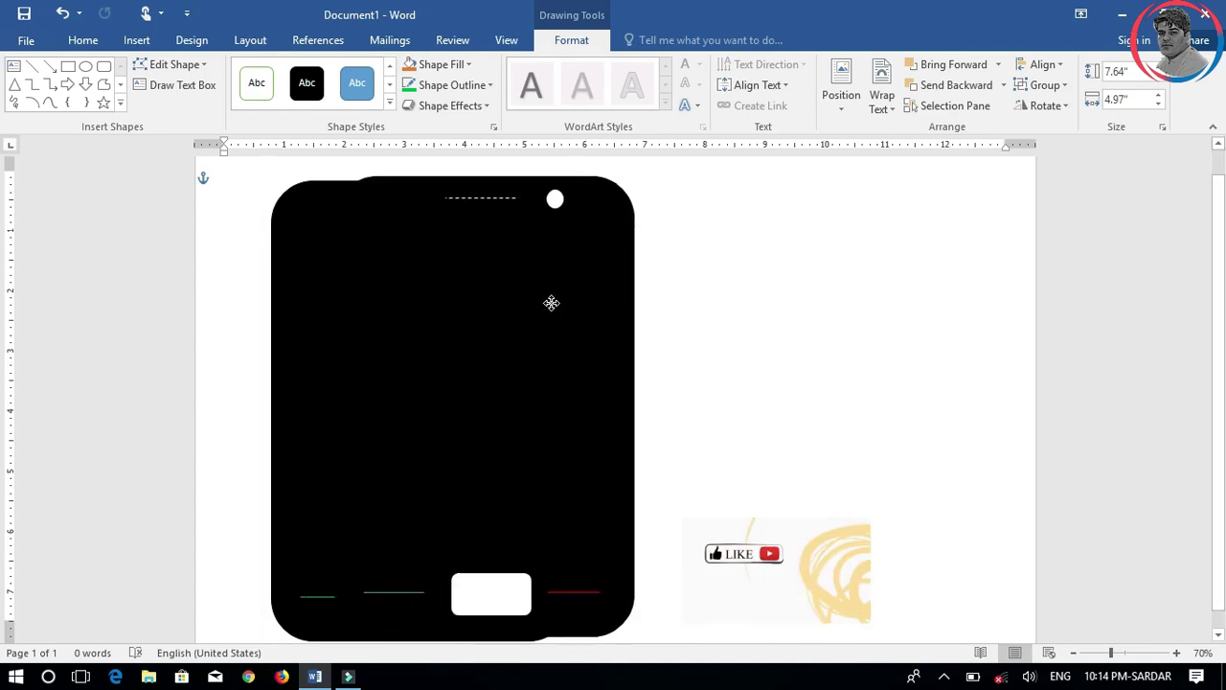
left_click_drag(663, 306, 801, 306)
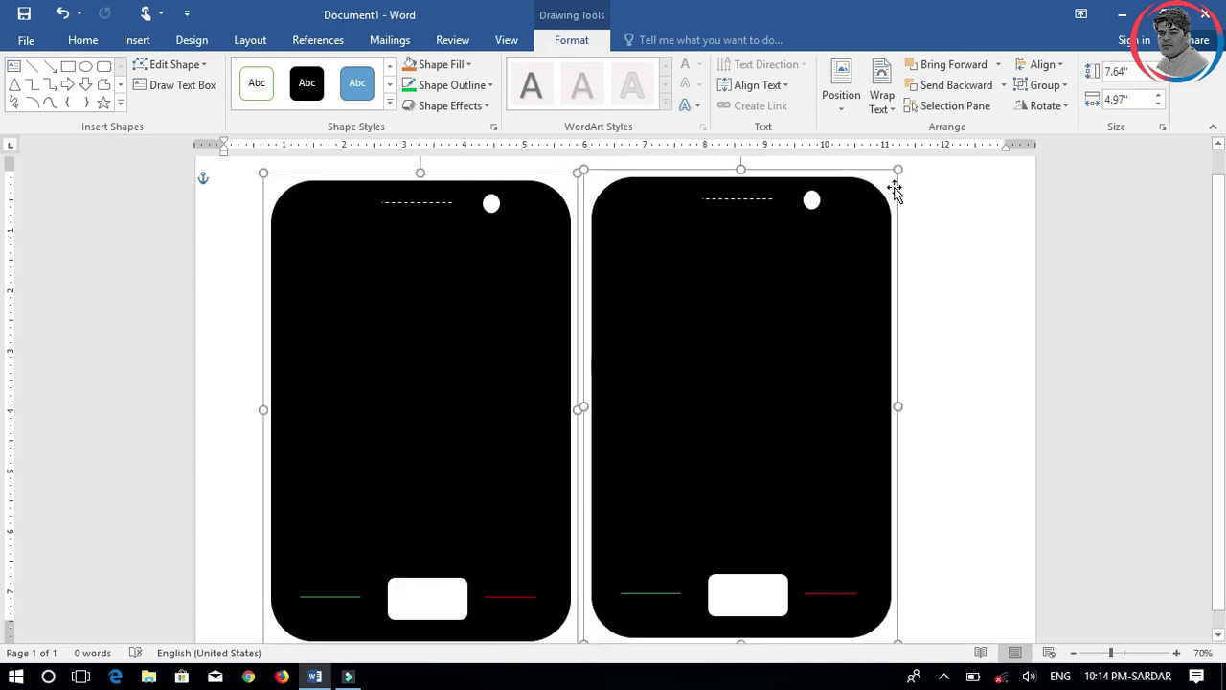
left_click_drag(897, 170, 820, 237)
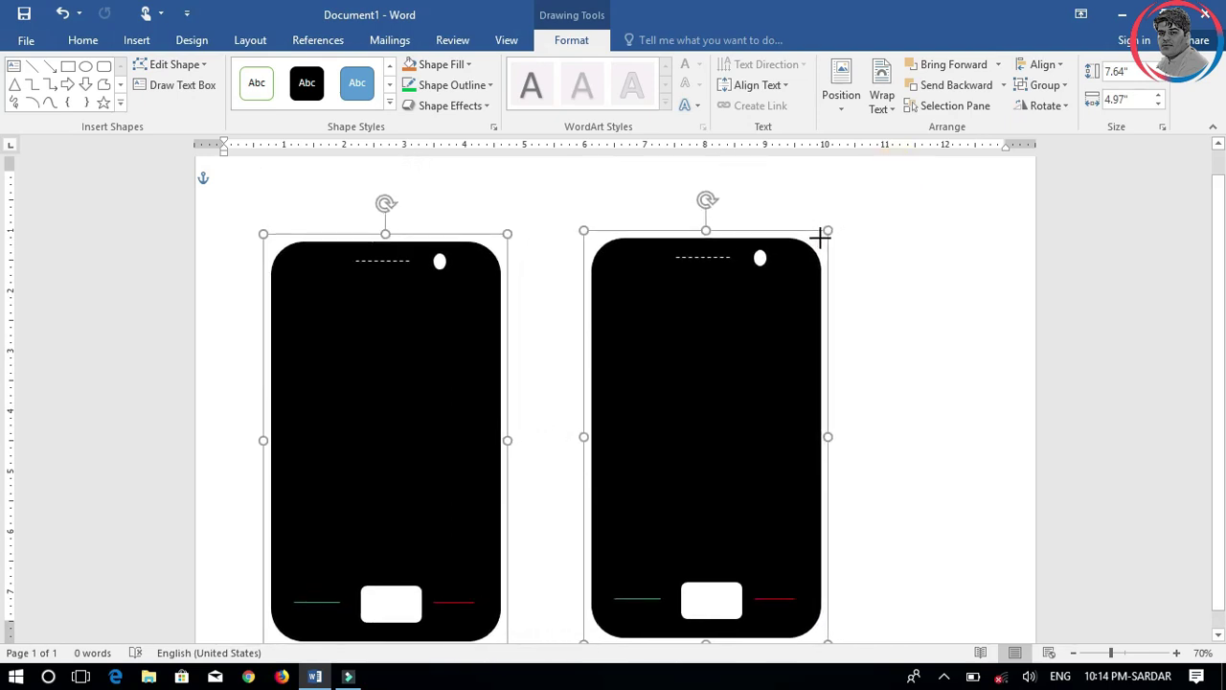
left_click(379, 364)
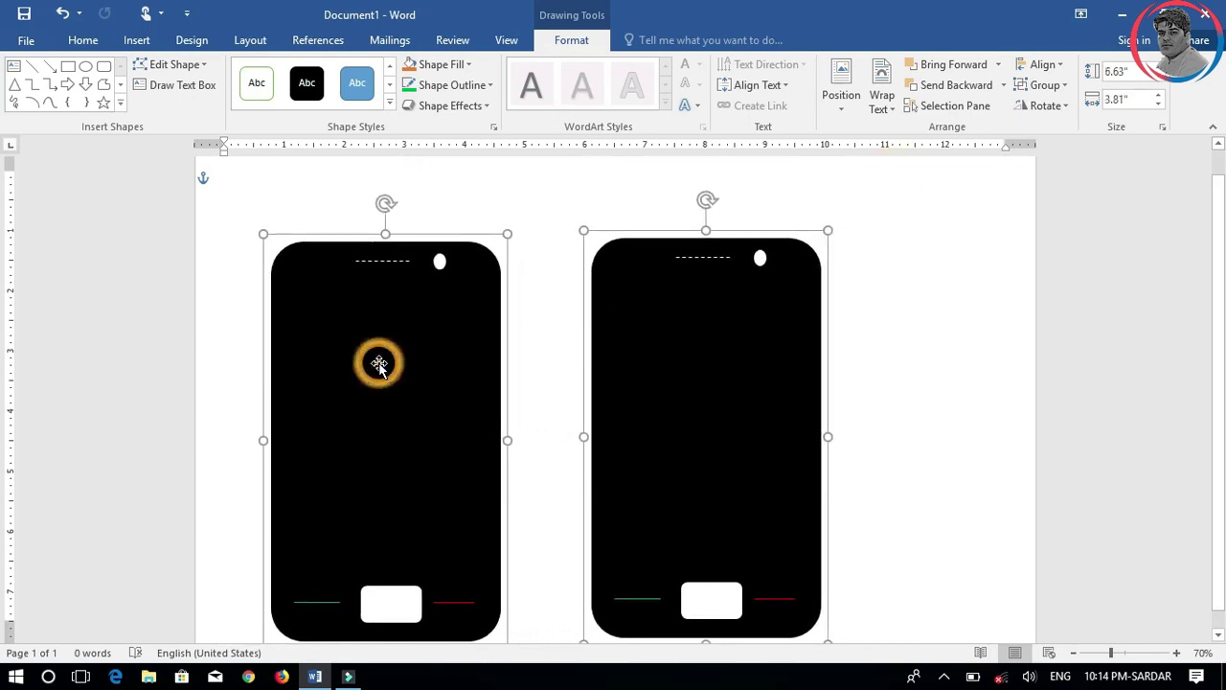
left_click(547, 356)
left_click_drag(413, 379, 383, 324)
mouse_move(735, 368)
left_mouse_down()
mouse_move(658, 316)
mouse_move(916, 319)
left_mouse_up()
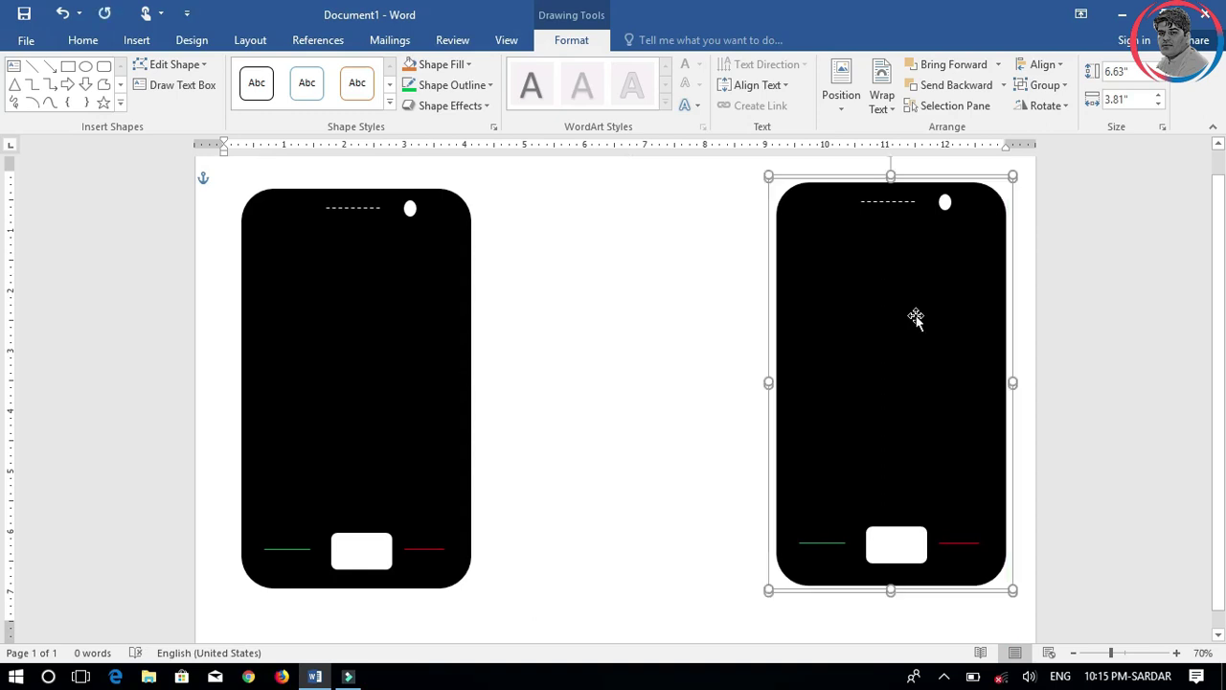
- Add a third phone copy and space the three phones evenly in a row
mouse_move(916, 316)
left_mouse_down()
mouse_move(726, 328)
mouse_move(1017, 300)
left_mouse_up()
left_click(865, 302)
left_click(718, 318)
mouse_move(718, 319)
left_mouse_down()
mouse_move(646, 304)
mouse_move(643, 294)
left_mouse_up()
left_click_drag(920, 329, 876, 323)
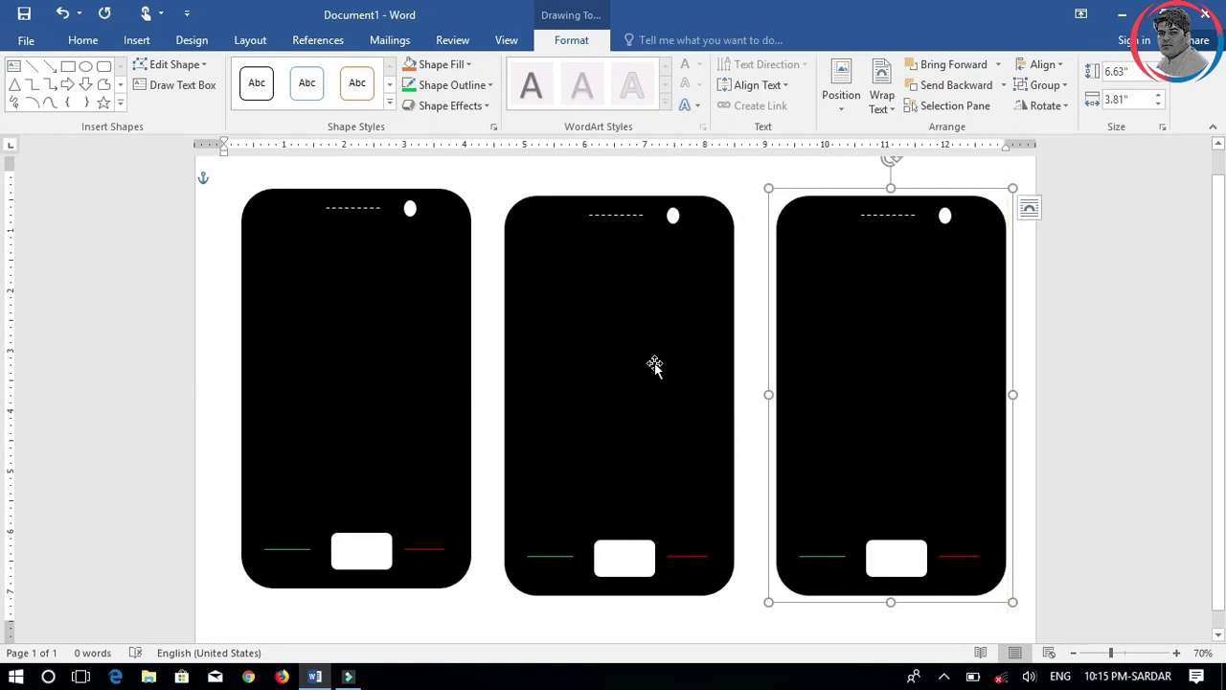
left_click(366, 318)
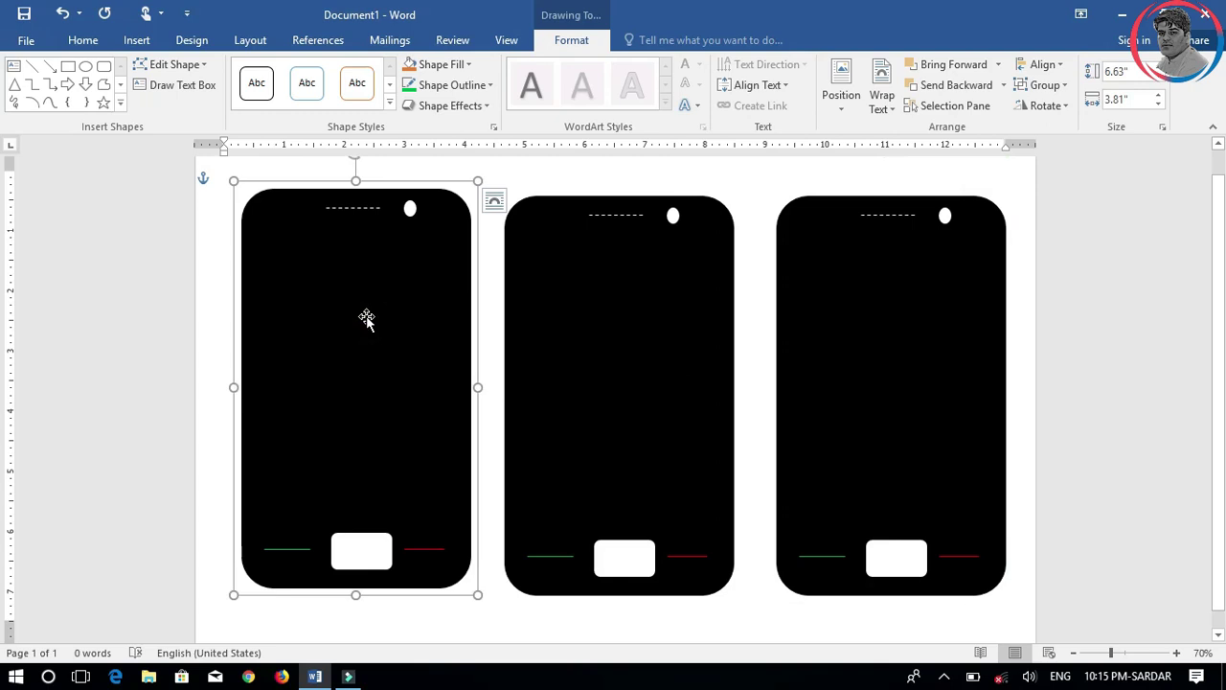
- Draw a blue rounded-rectangle screen inside the left phone, down toward the home button
left_click(363, 412)
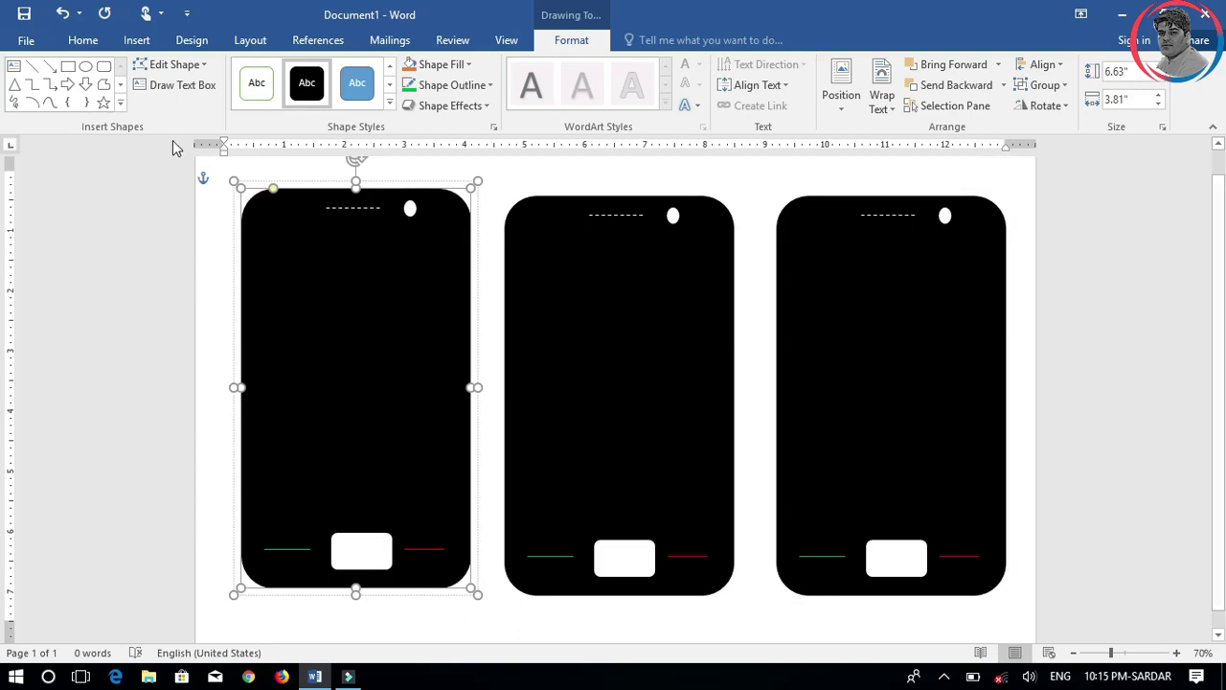
left_click(134, 40)
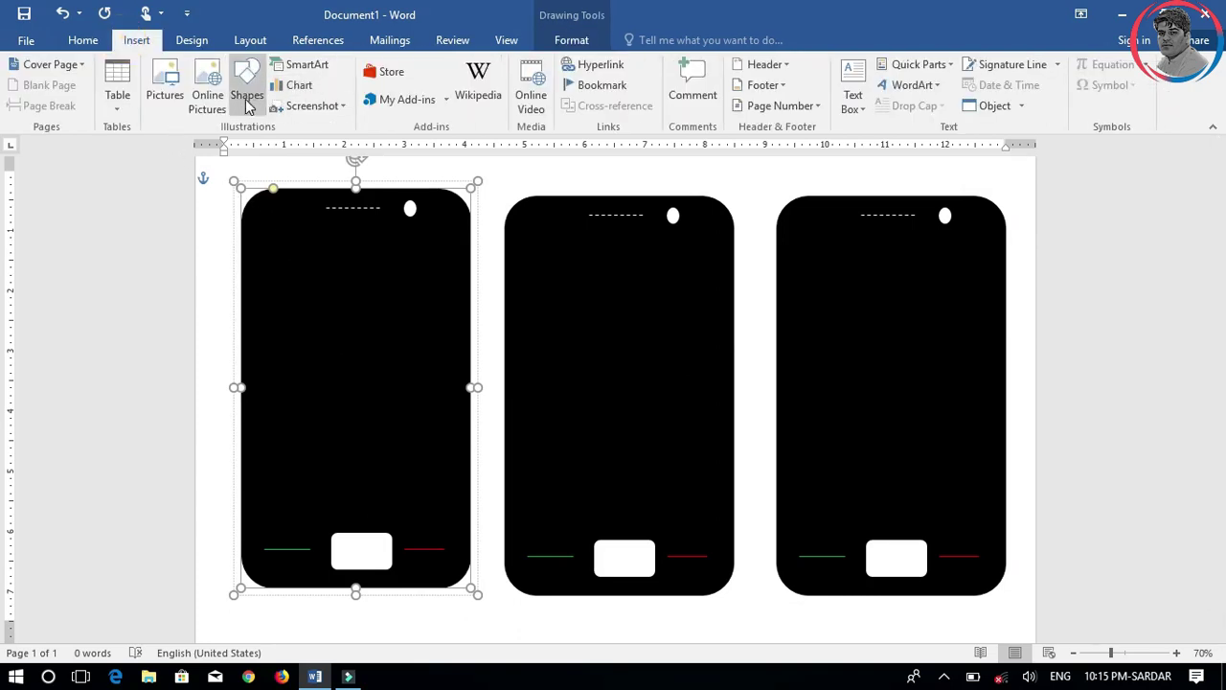
left_click(247, 99)
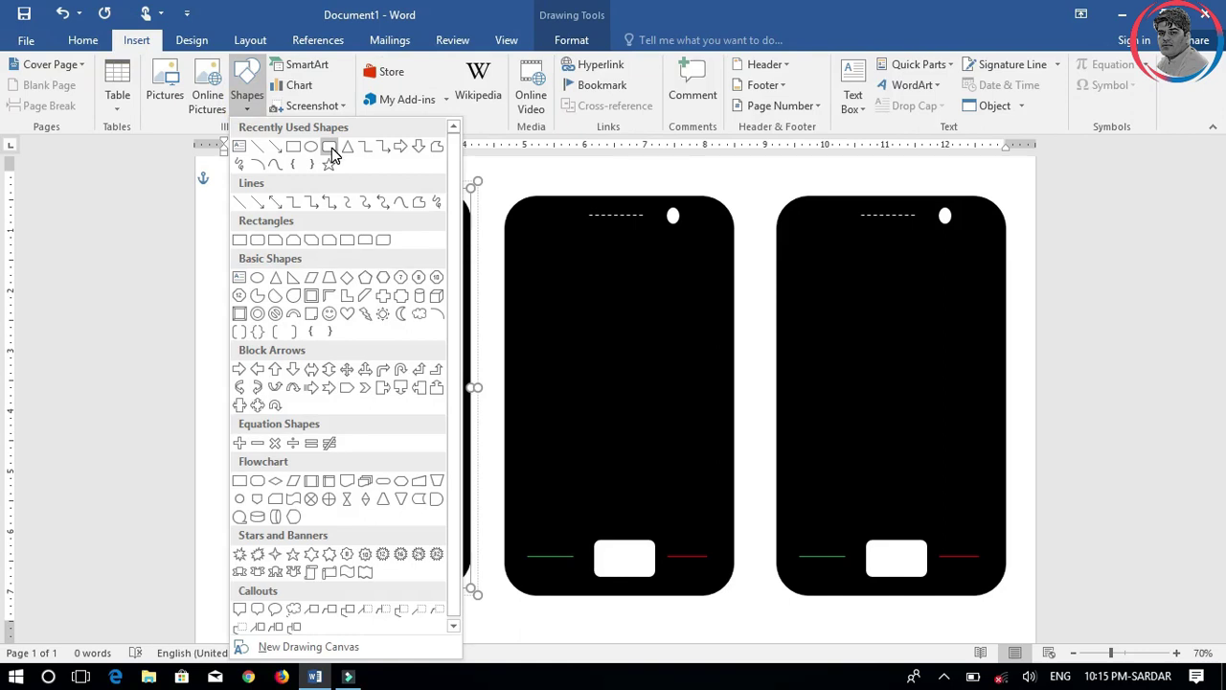
left_click(330, 148)
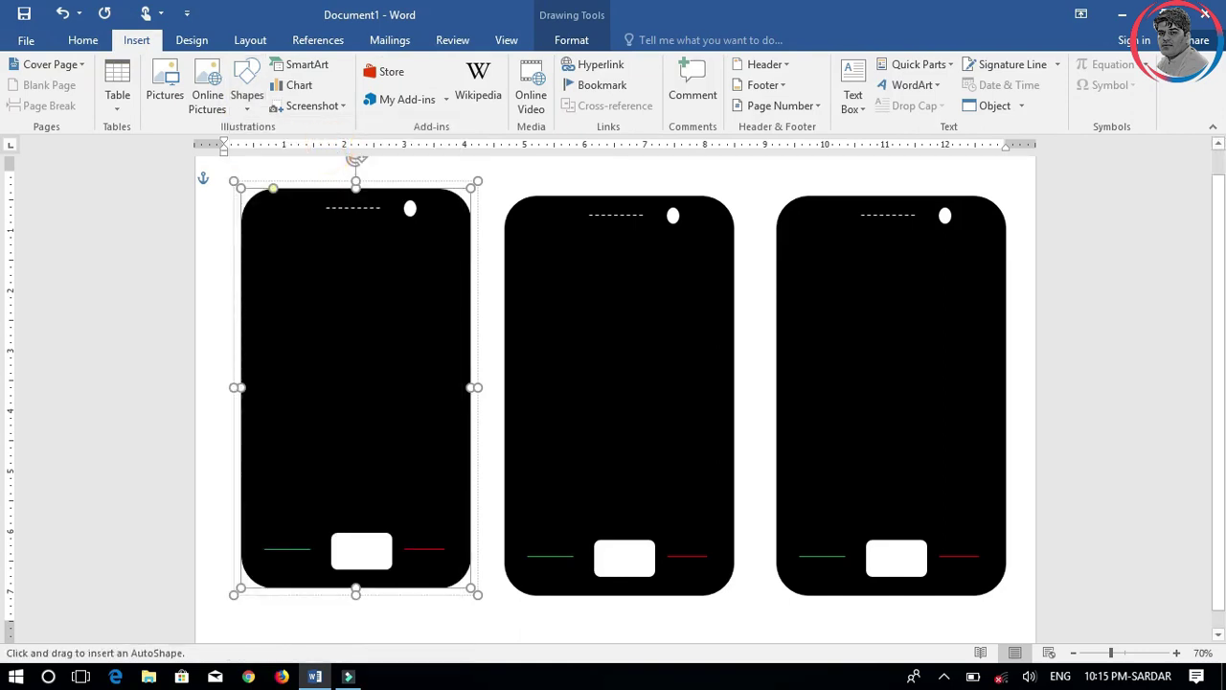
left_click_drag(273, 212, 402, 379)
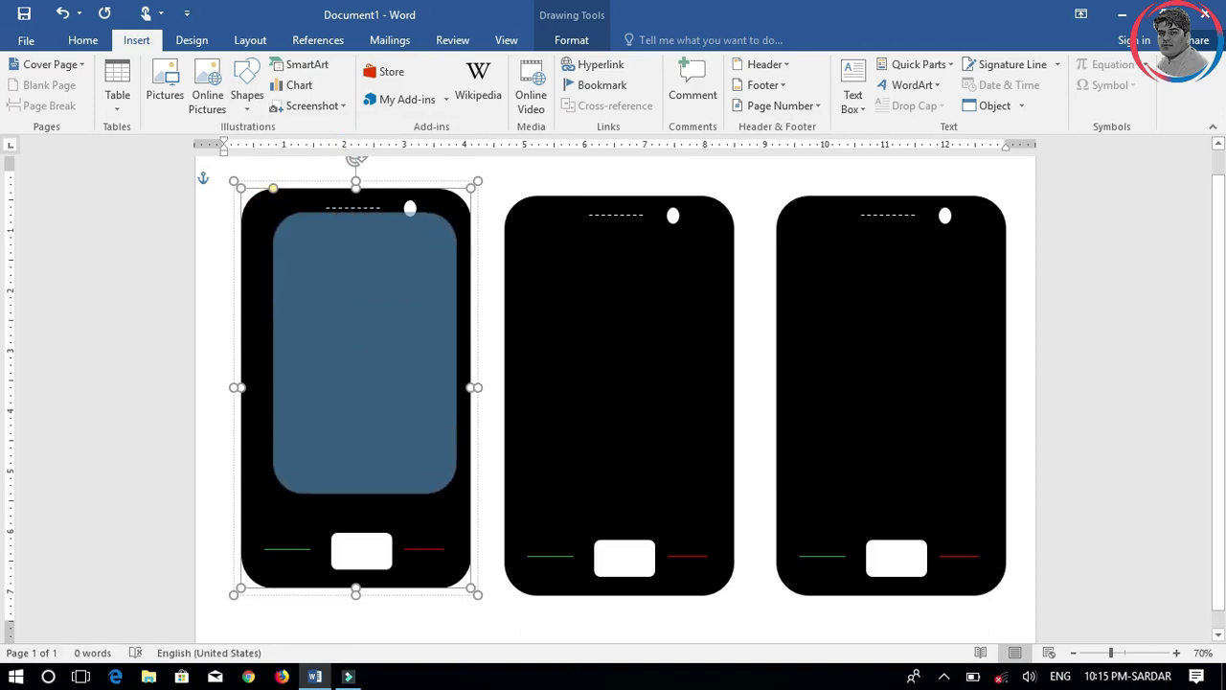
left_click_drag(403, 379, 469, 528)
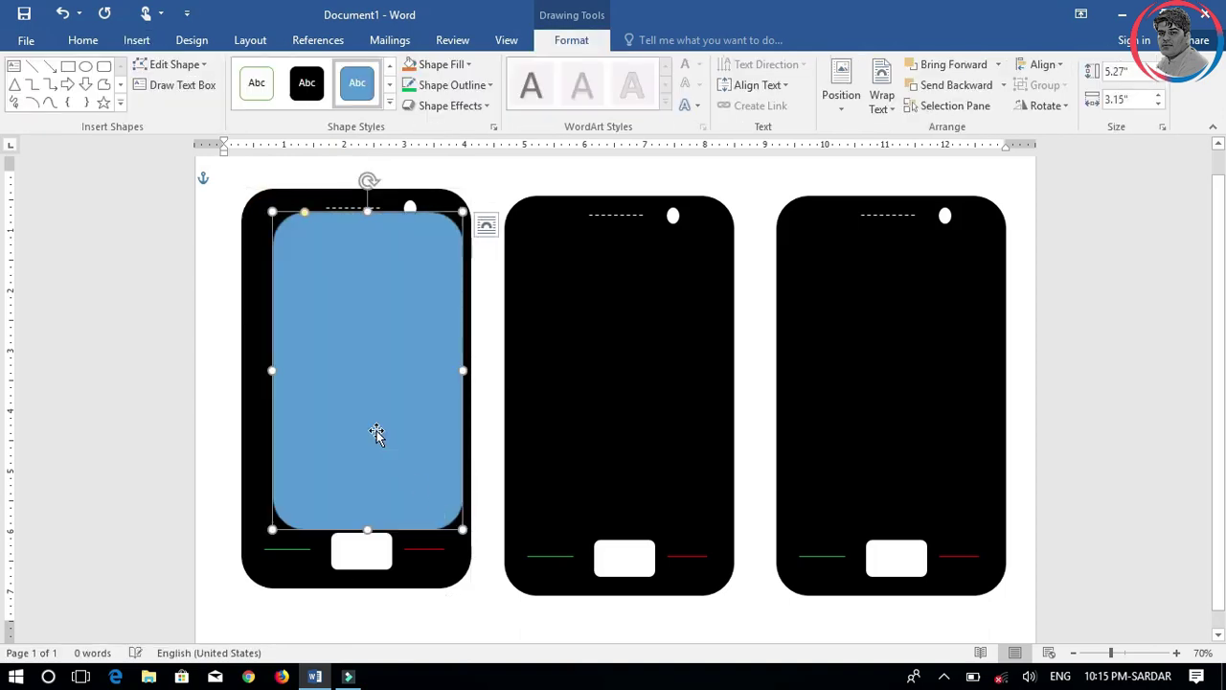
left_click_drag(372, 425, 357, 424)
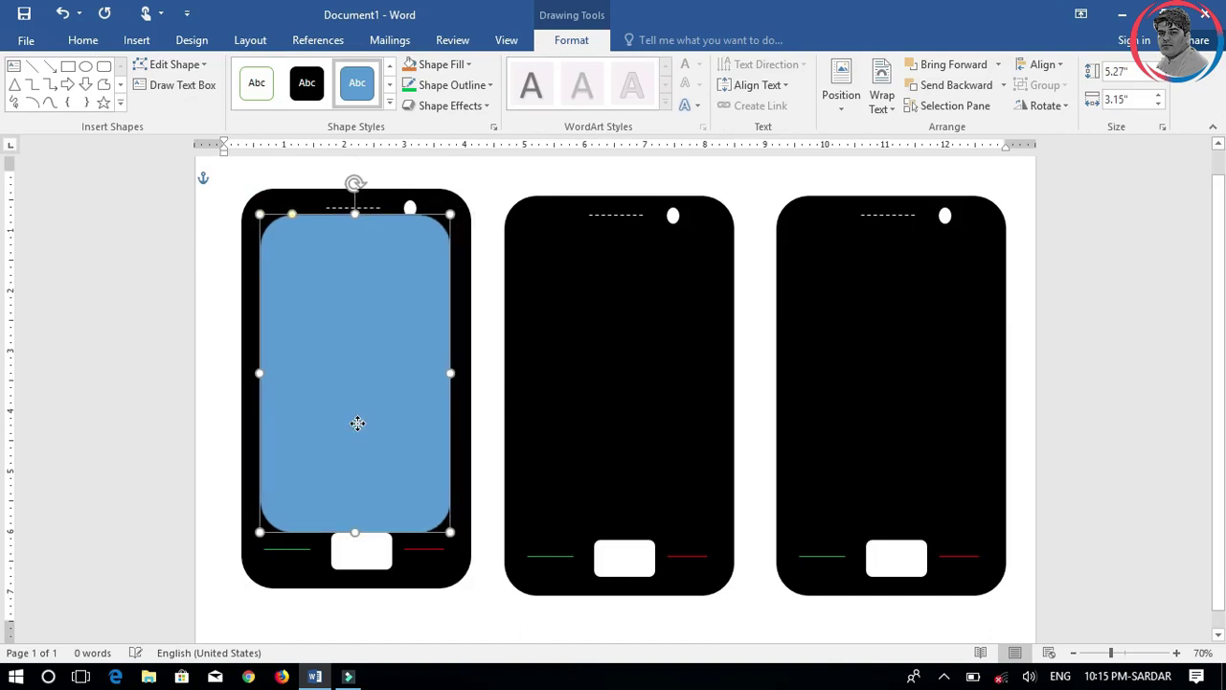
left_click(293, 218)
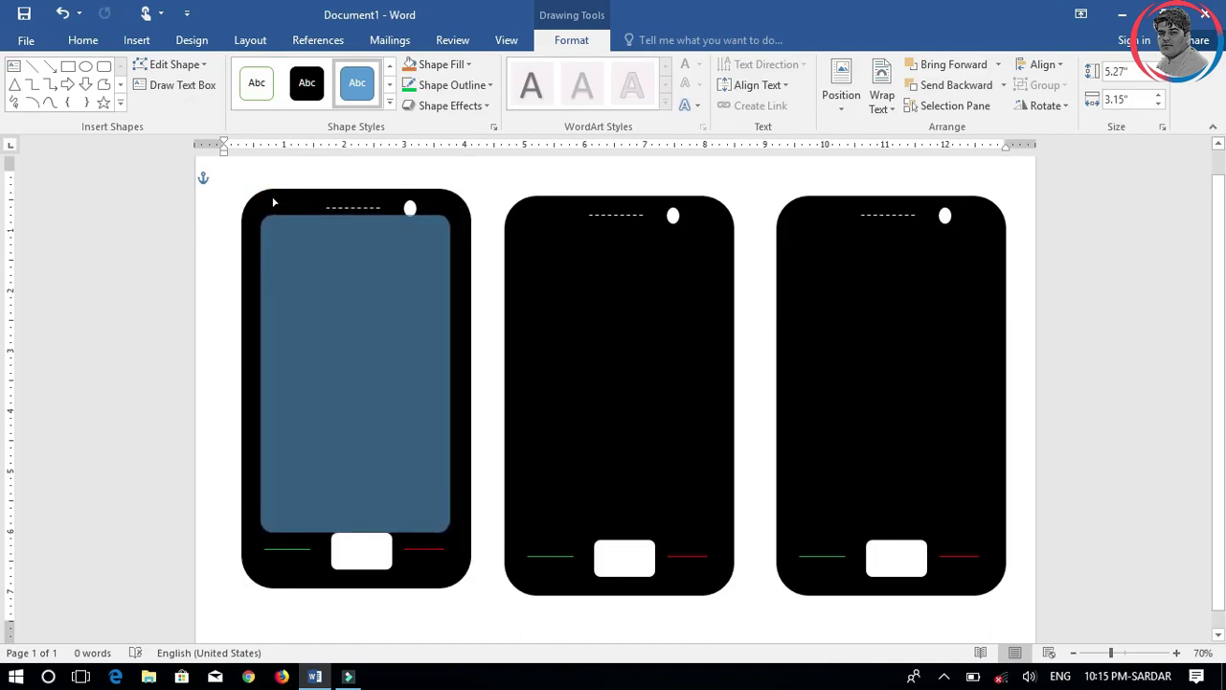
- Adjust the screen's left, right and bottom edges to fill the phone's display area
left_click(431, 351)
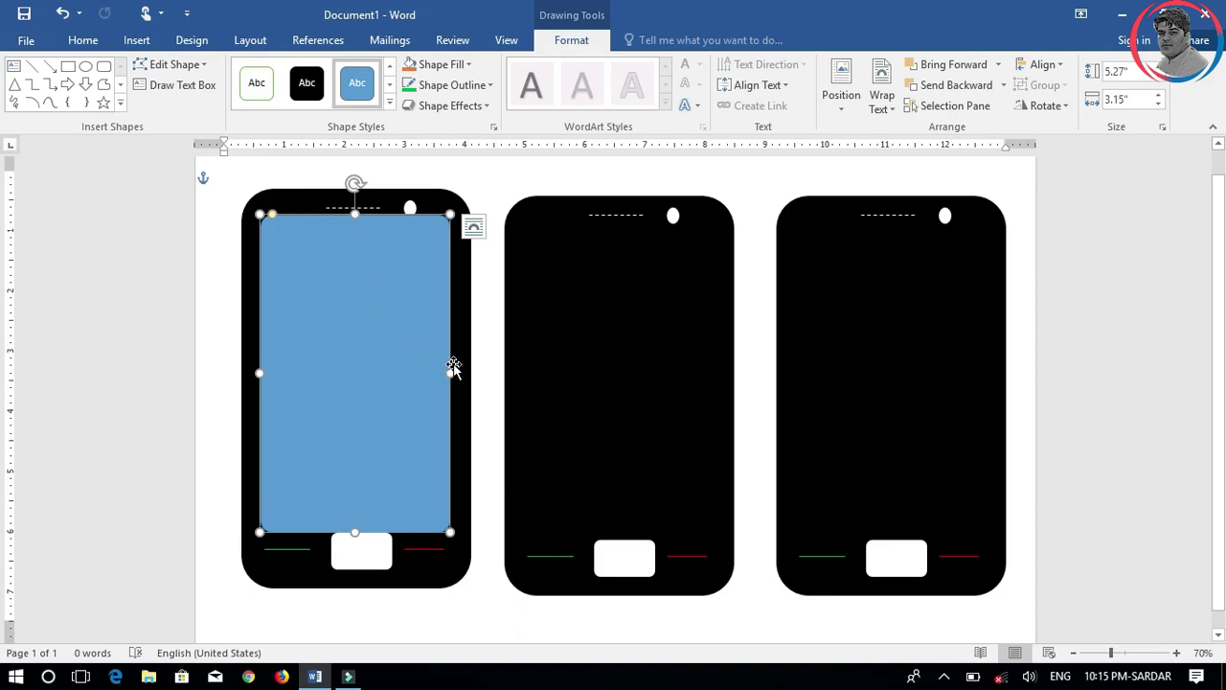
left_click_drag(450, 372, 458, 374)
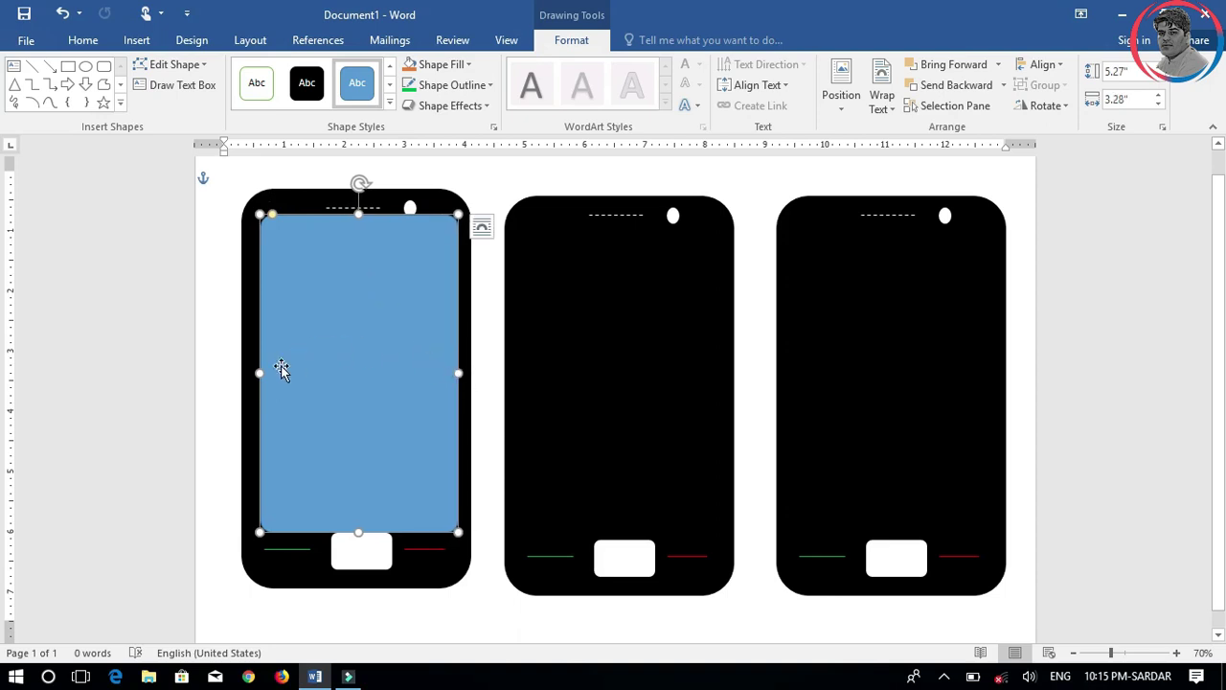
left_click_drag(260, 373, 250, 373)
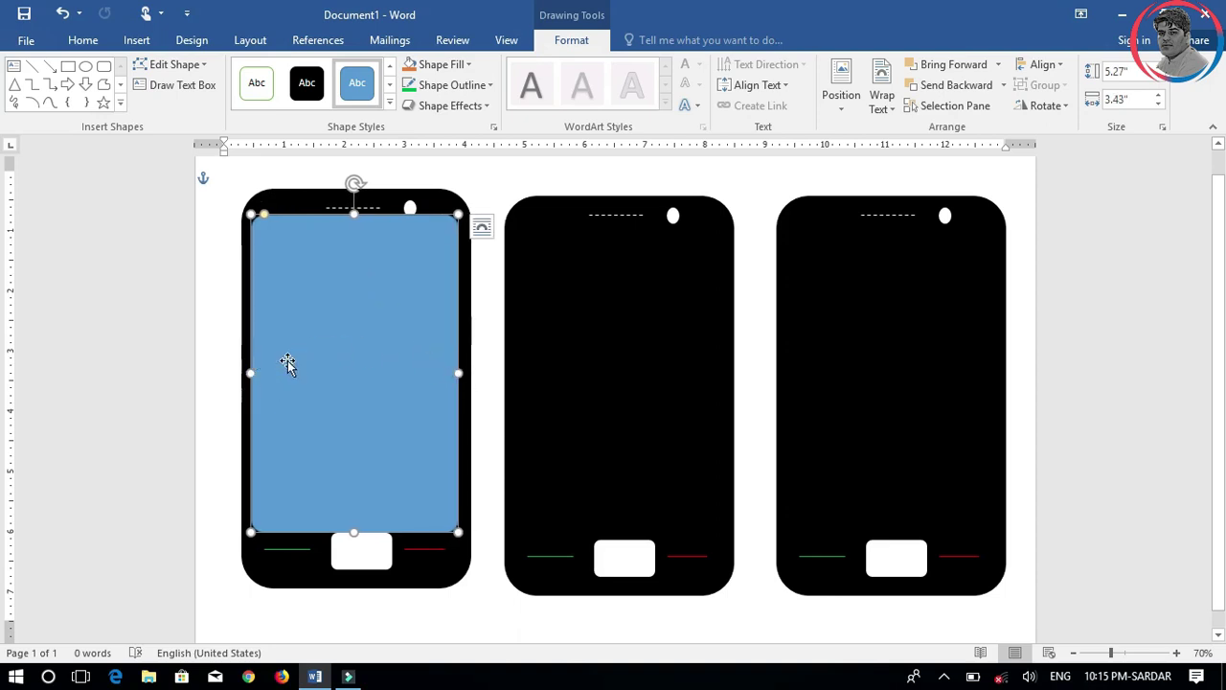
left_click_drag(352, 531, 352, 527)
left_click_drag(383, 397, 384, 400)
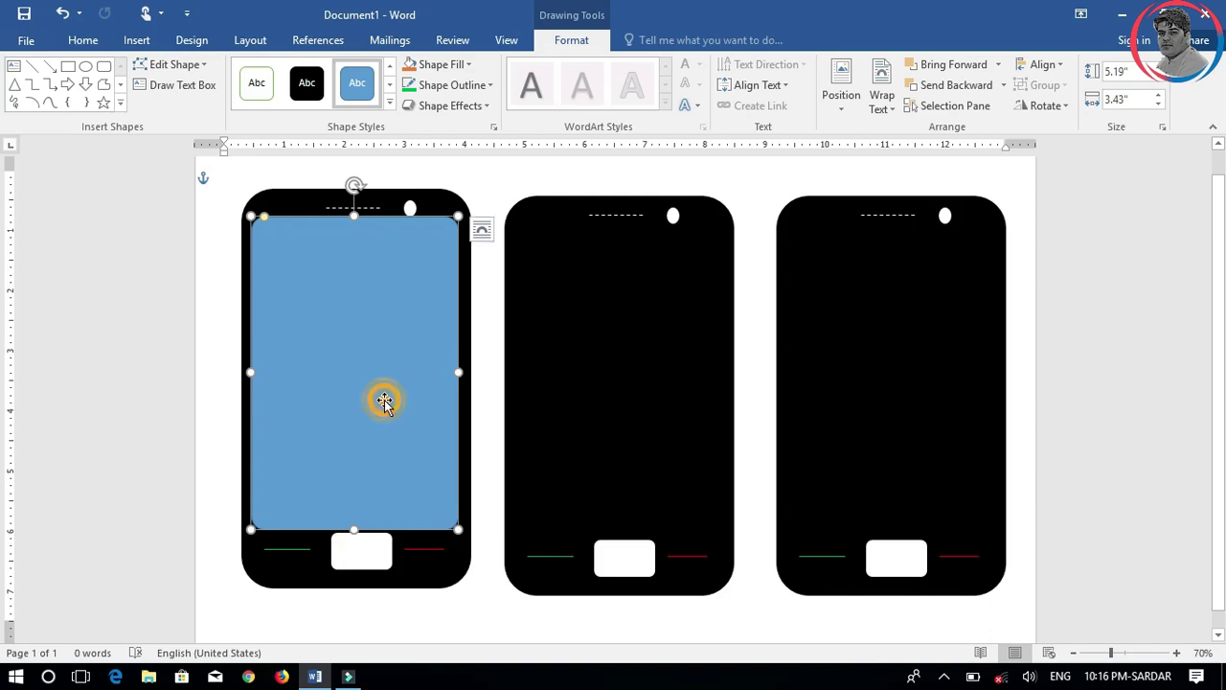
left_click(388, 407)
- Copy the blue screen into the middle and right phones, fitting each inside its body
key("Escape")
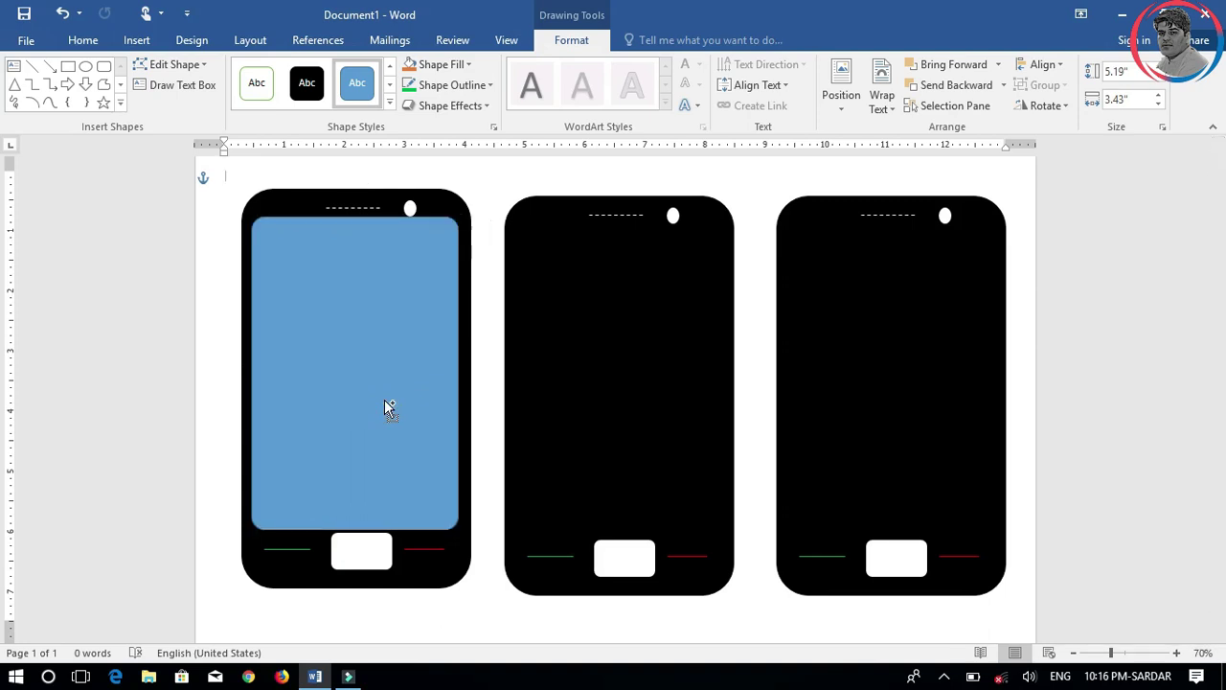
key("ctrl+v")
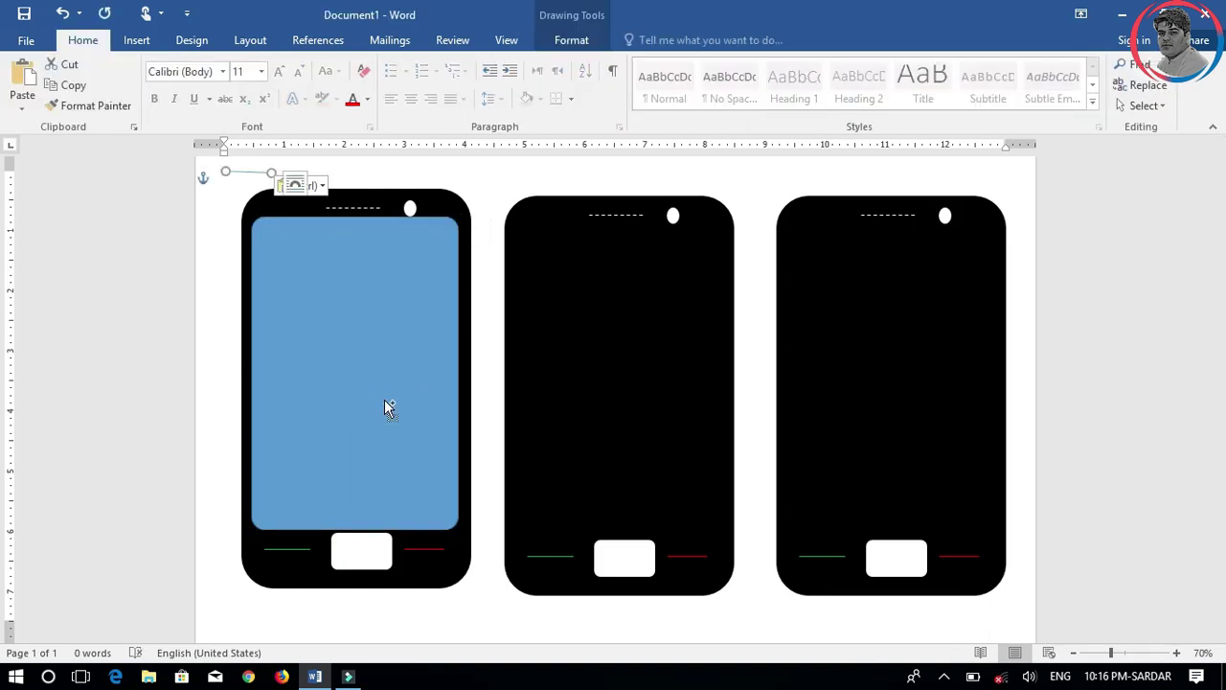
left_click(358, 359)
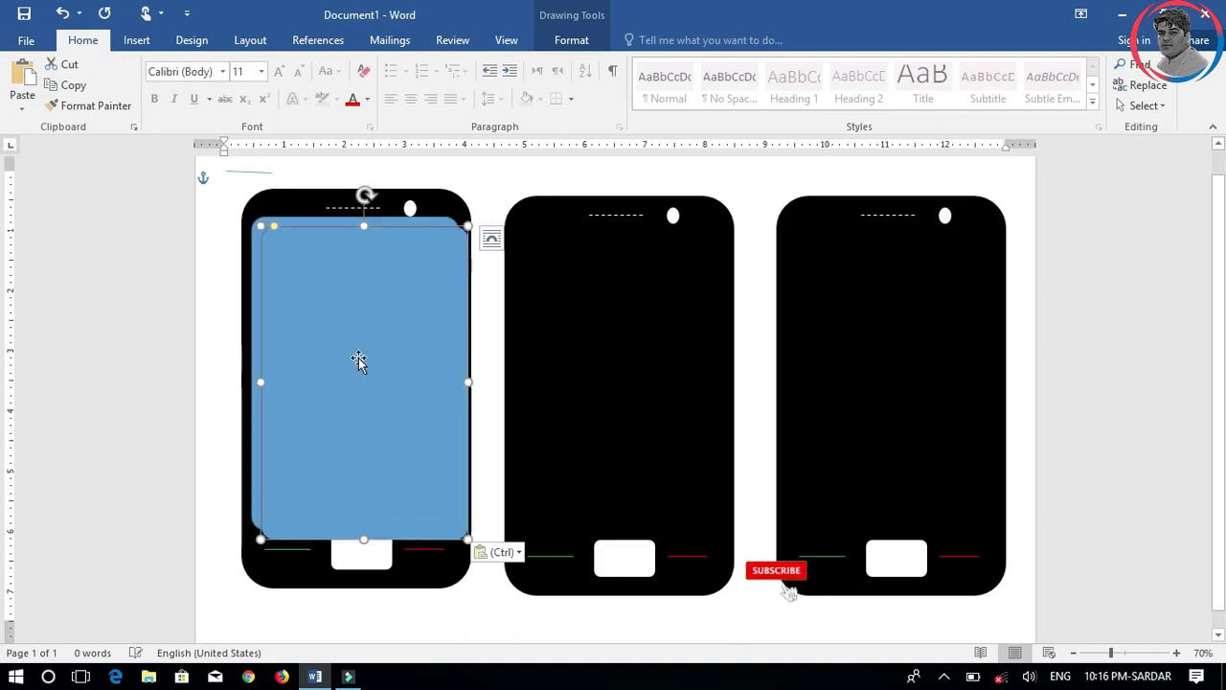
left_click_drag(362, 365, 630, 357)
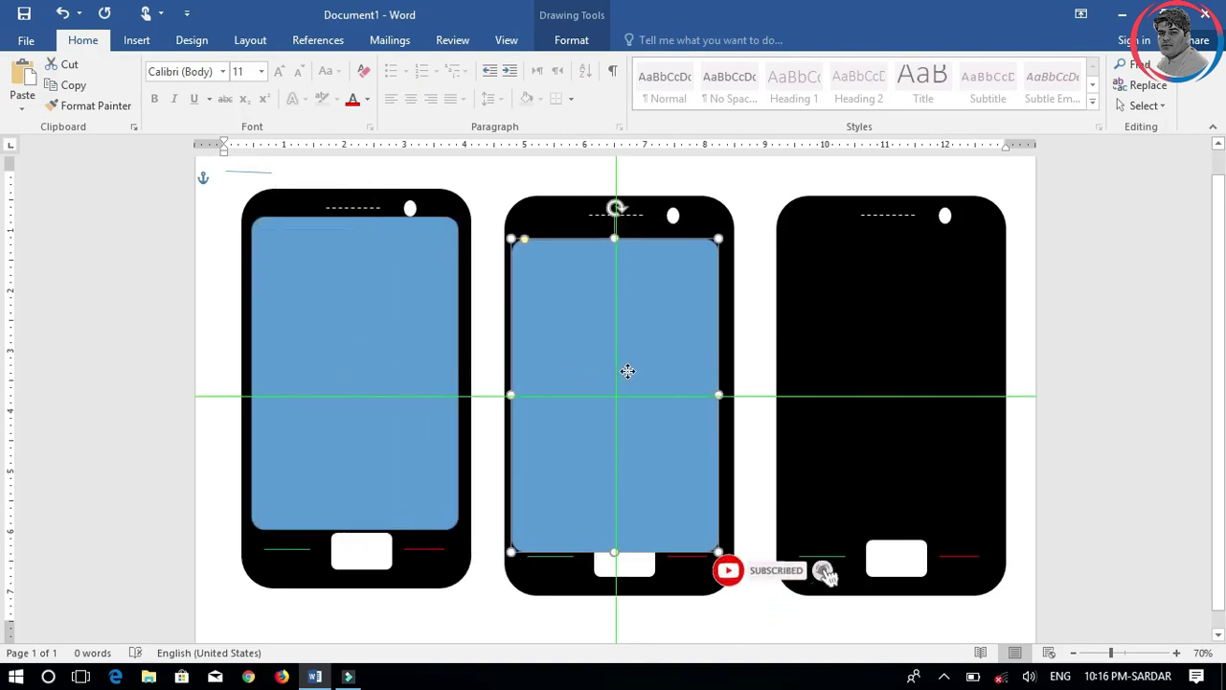
left_click_drag(630, 355, 627, 354)
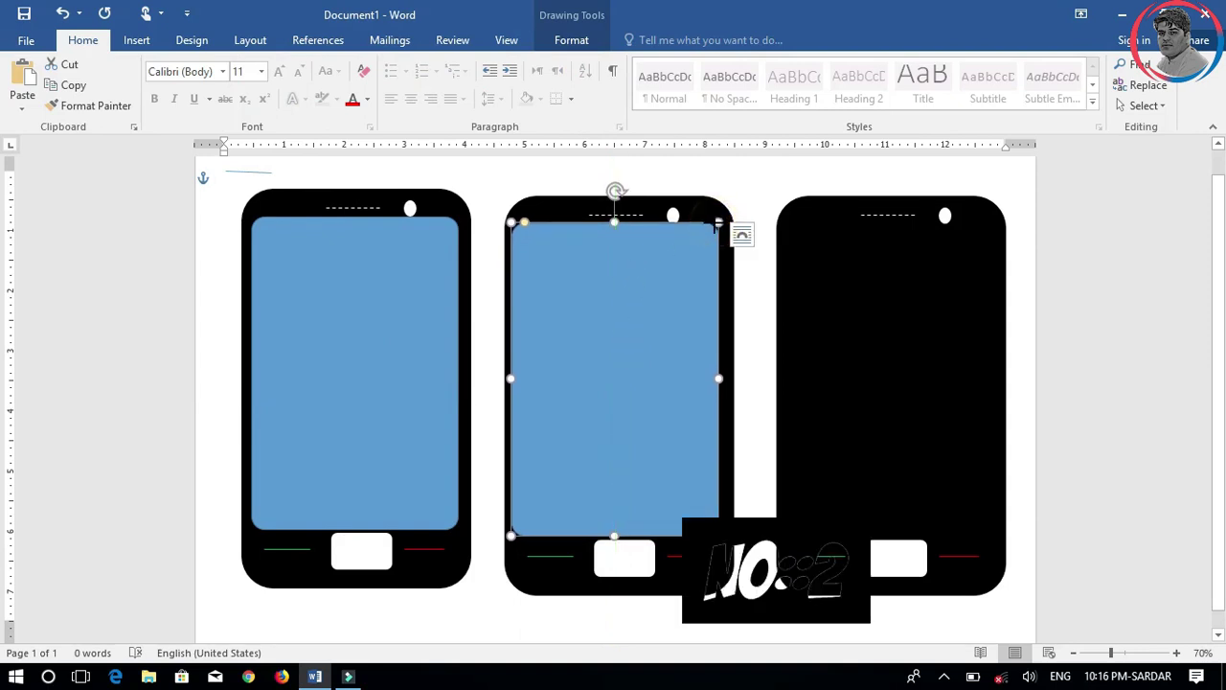
left_click_drag(717, 224, 713, 228)
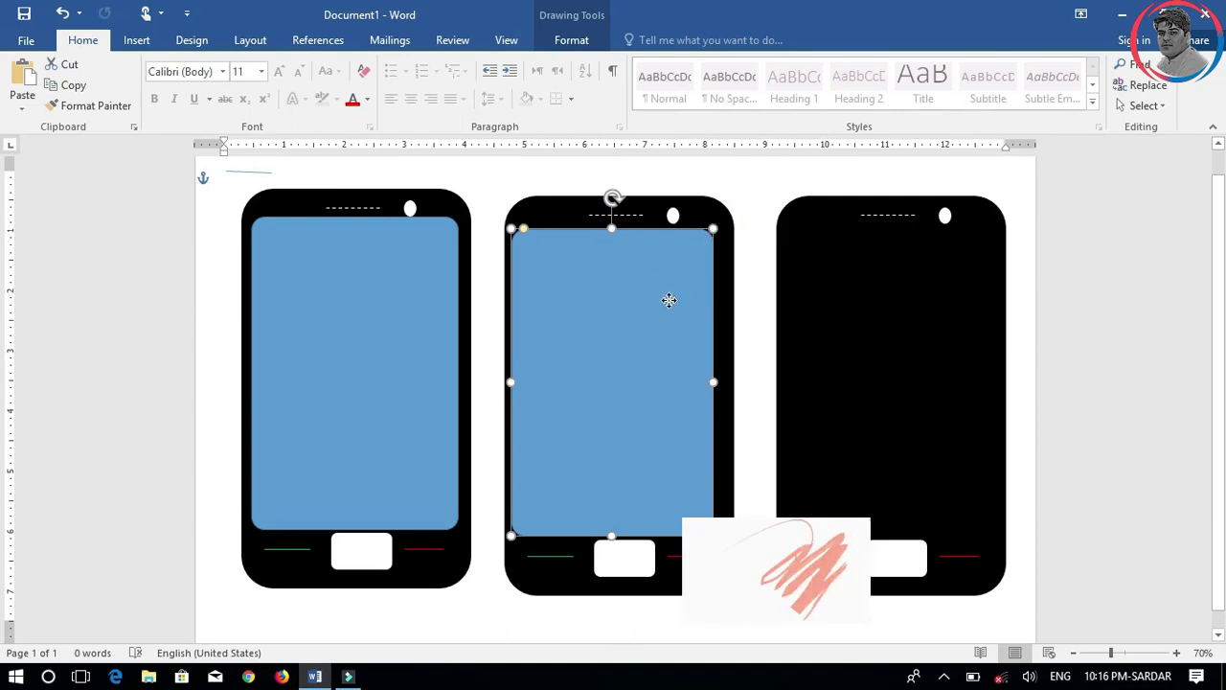
left_click_drag(668, 300, 693, 300)
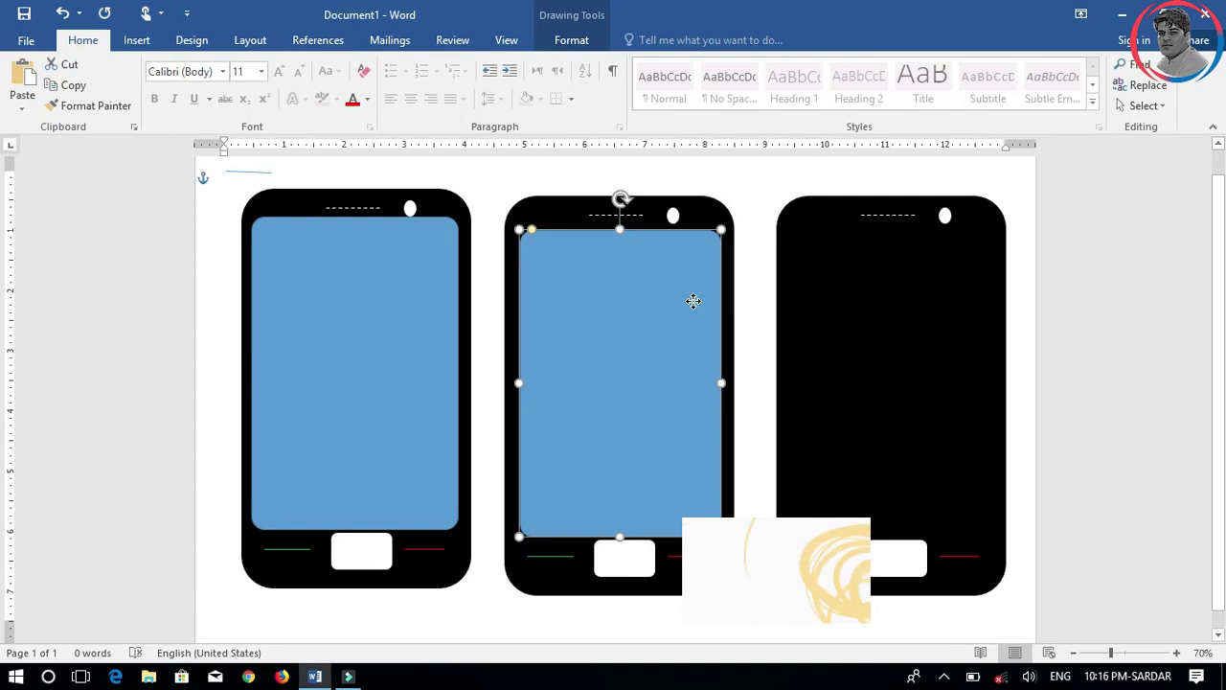
left_click_drag(693, 300, 693, 302)
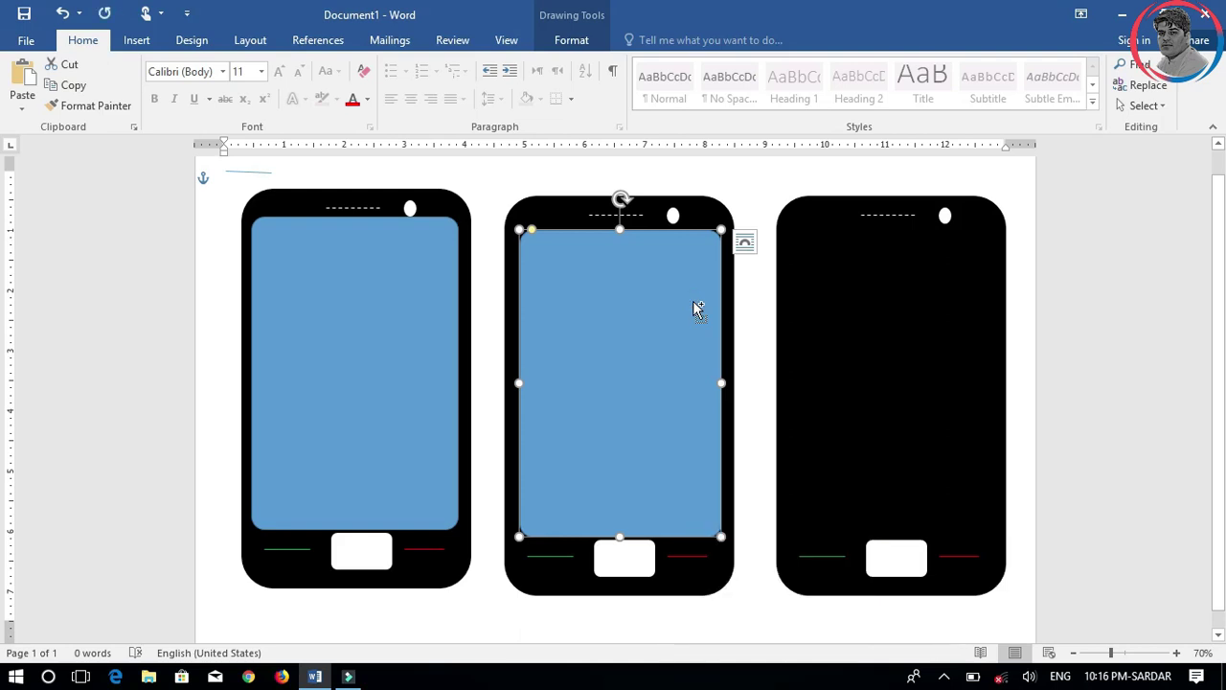
left_click_drag(697, 309, 951, 290, "ctrl")
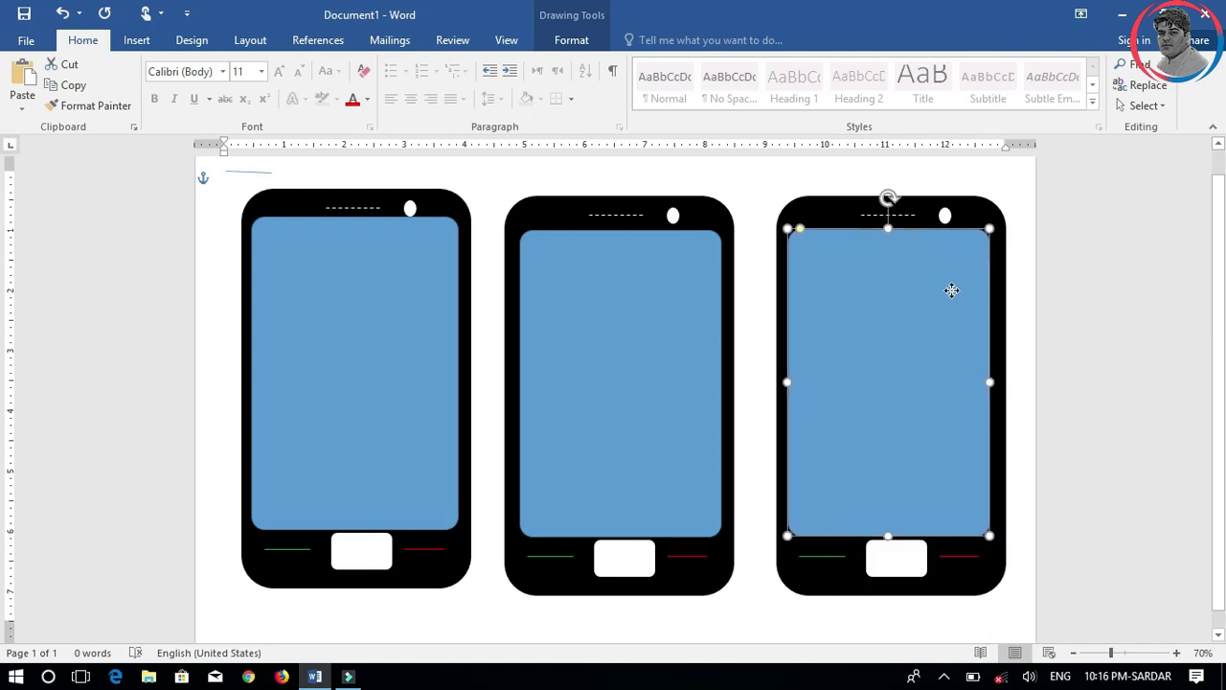
left_click_drag(897, 286, 902, 288)
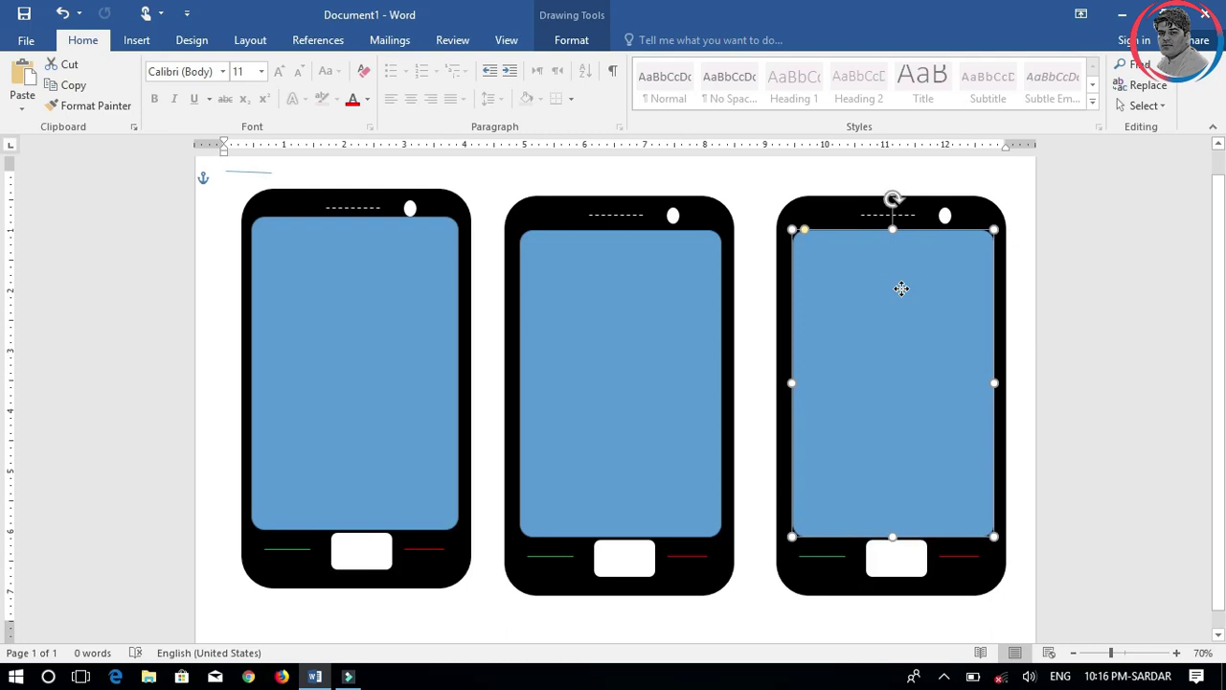
- Fill the first phone's screen rectangle with the picture 18bhama1.jpg
left_click(332, 354)
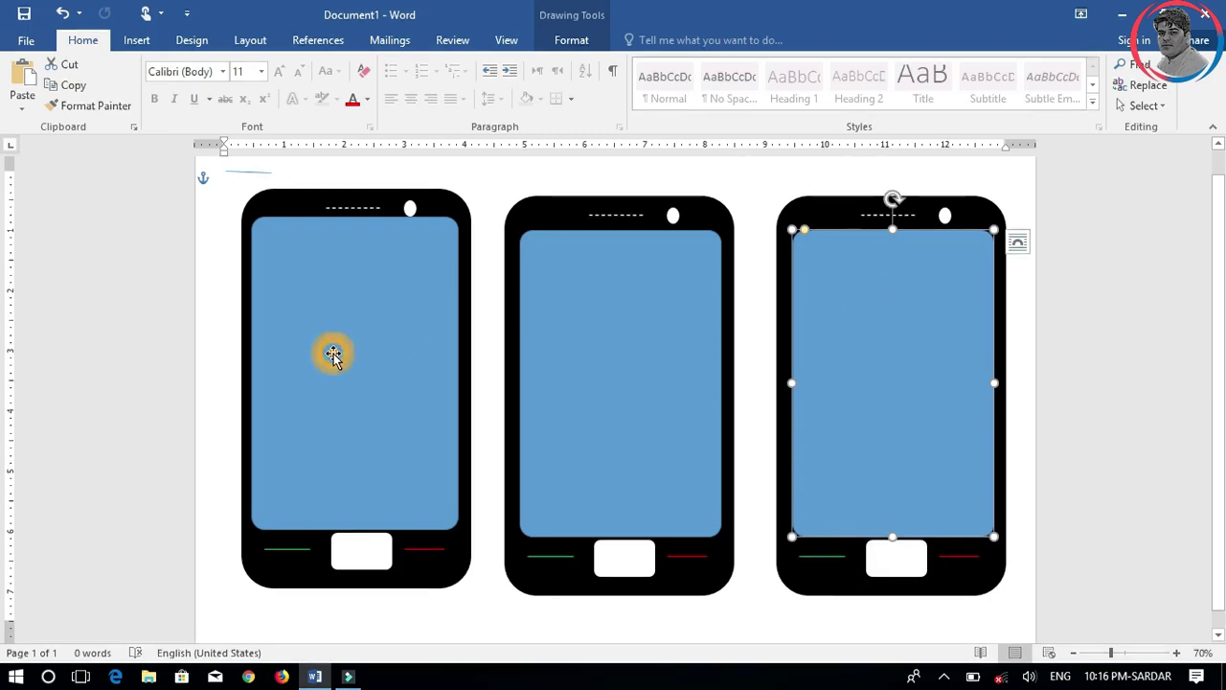
left_click(441, 204)
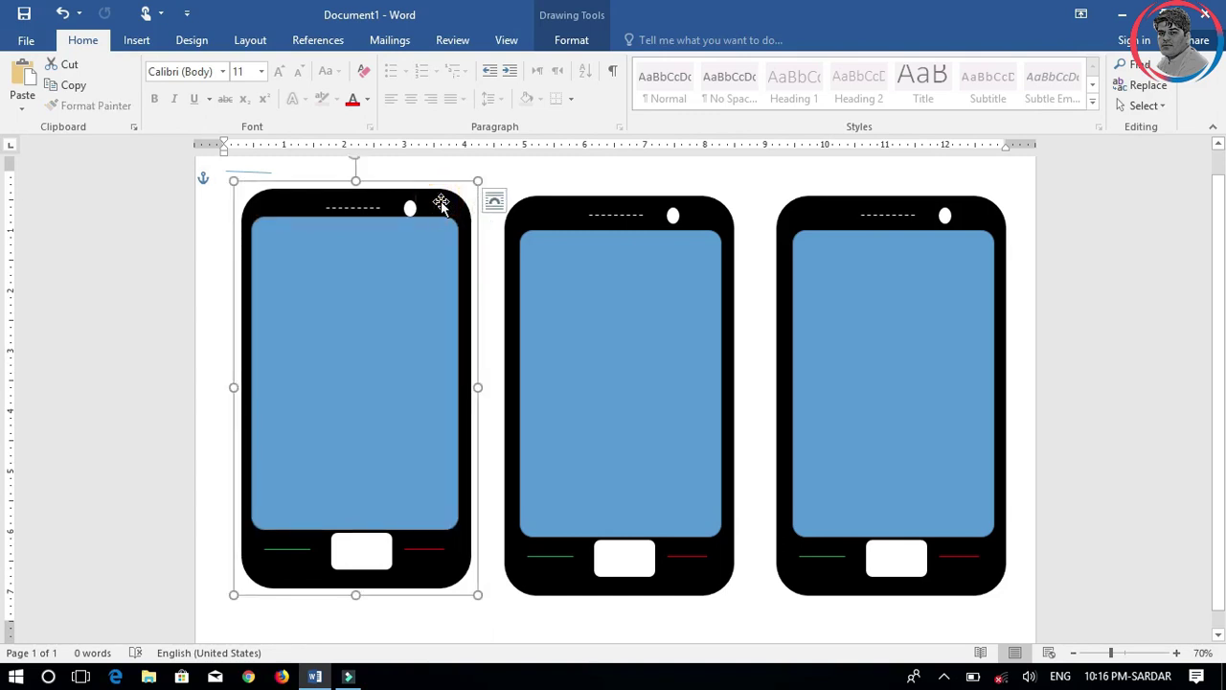
left_click(368, 374)
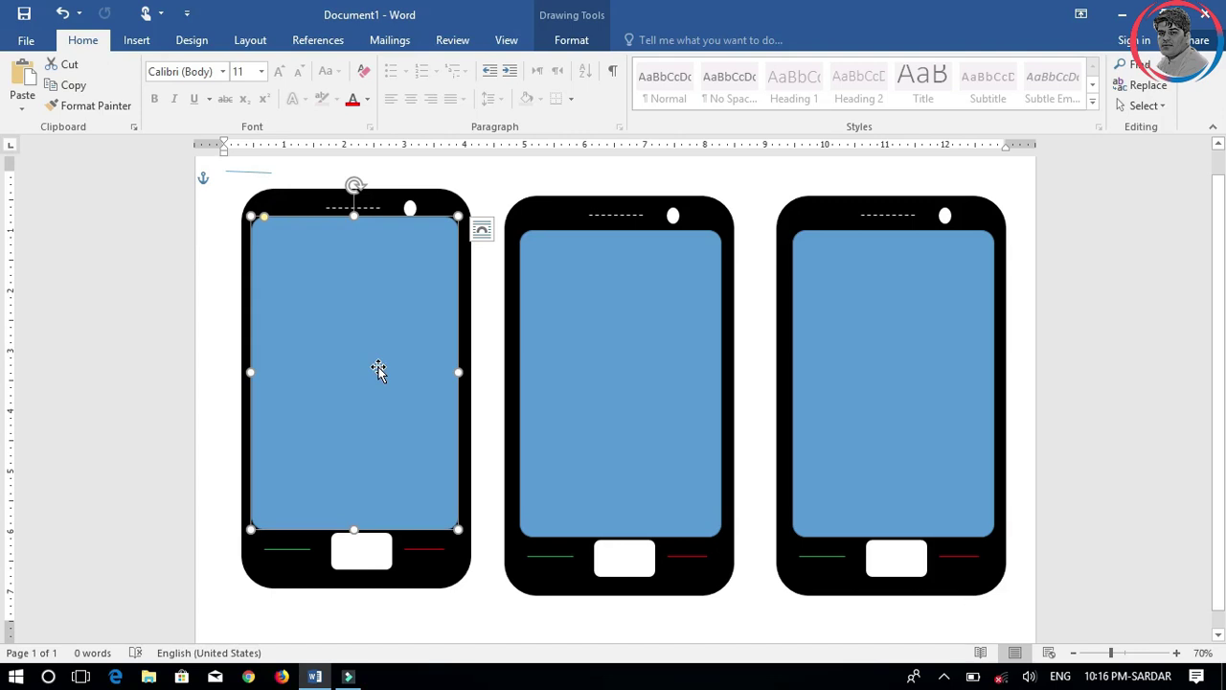
left_click(383, 365)
left_click(581, 44)
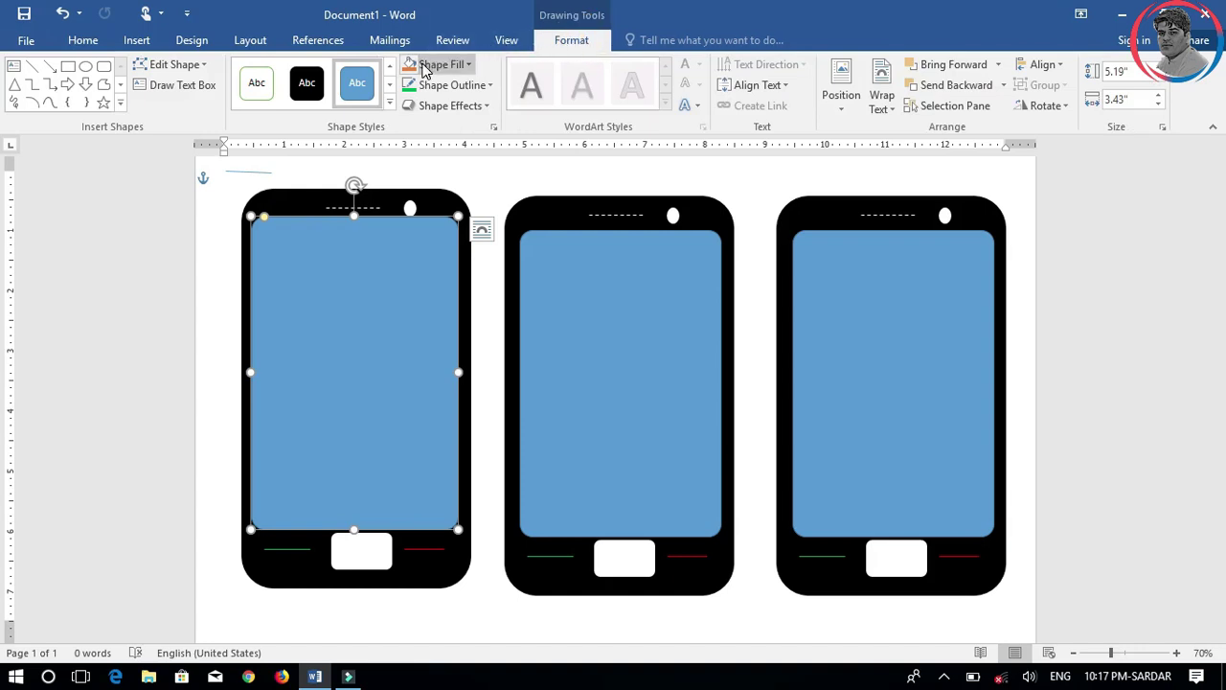
left_click(469, 67)
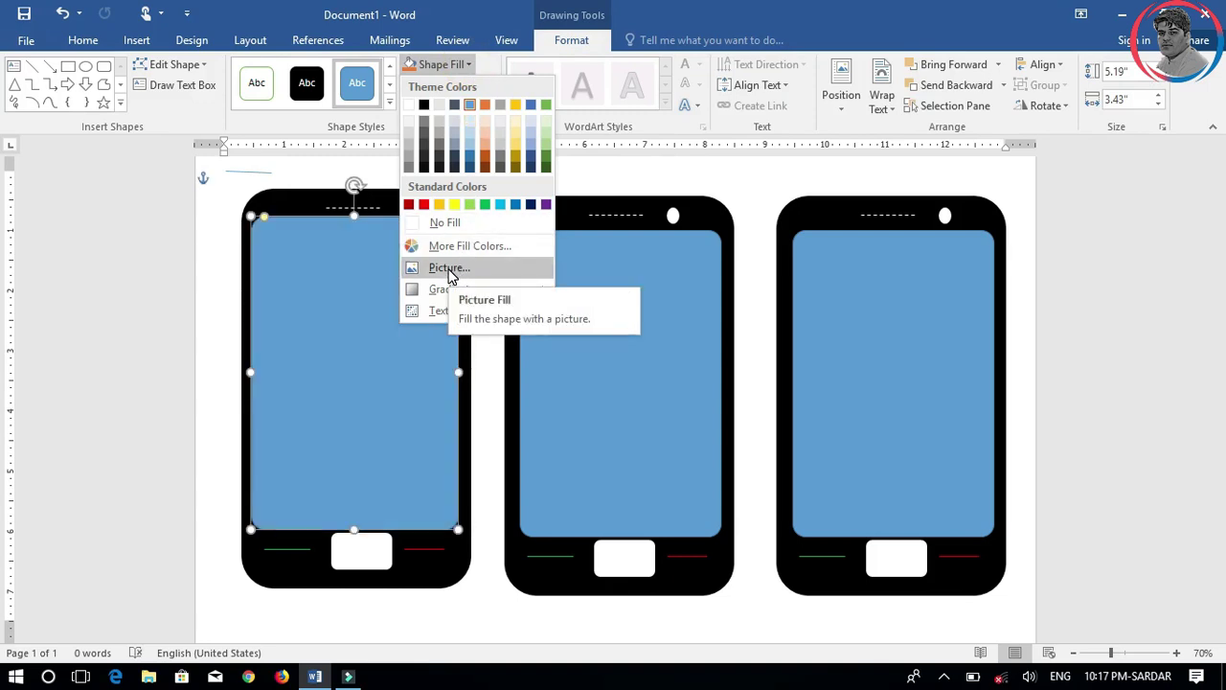
left_click(449, 269)
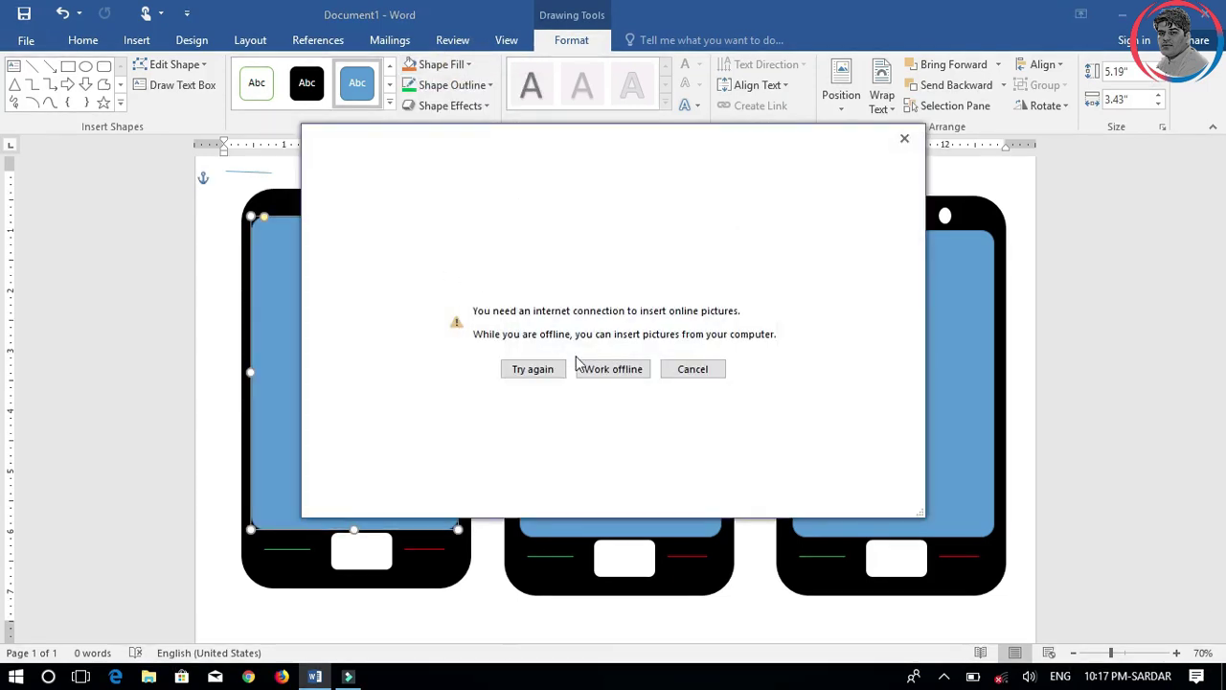
left_click(623, 376)
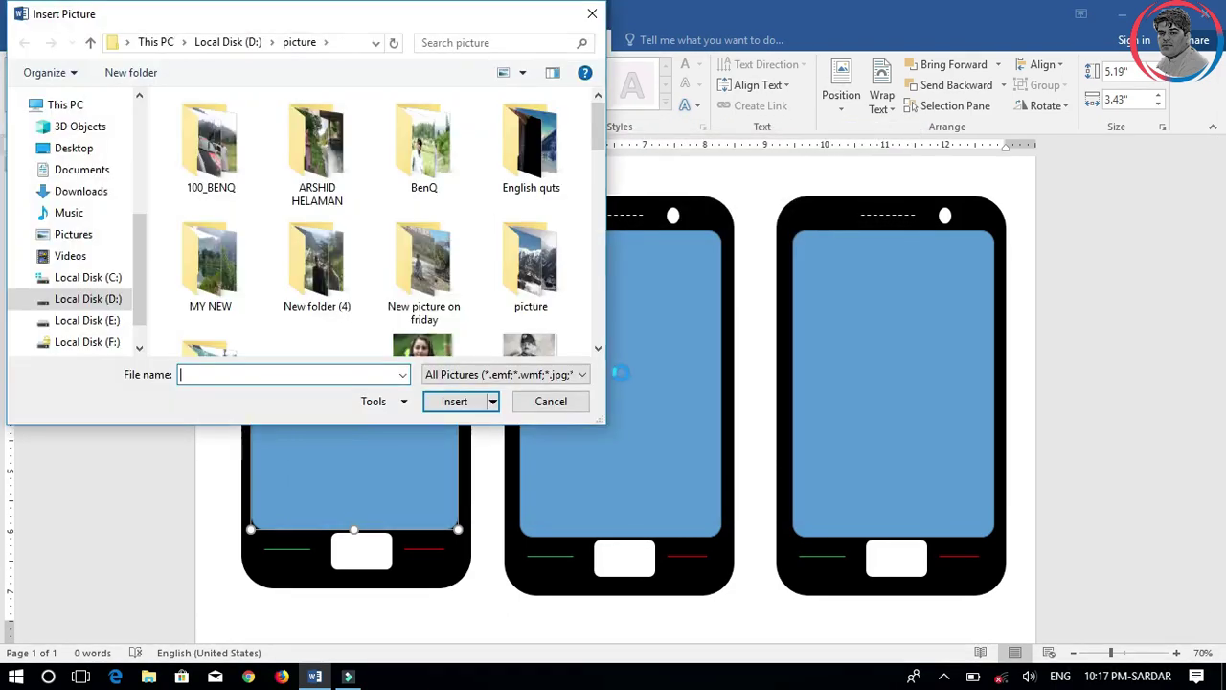
left_click_drag(599, 125, 600, 174)
left_click(426, 197)
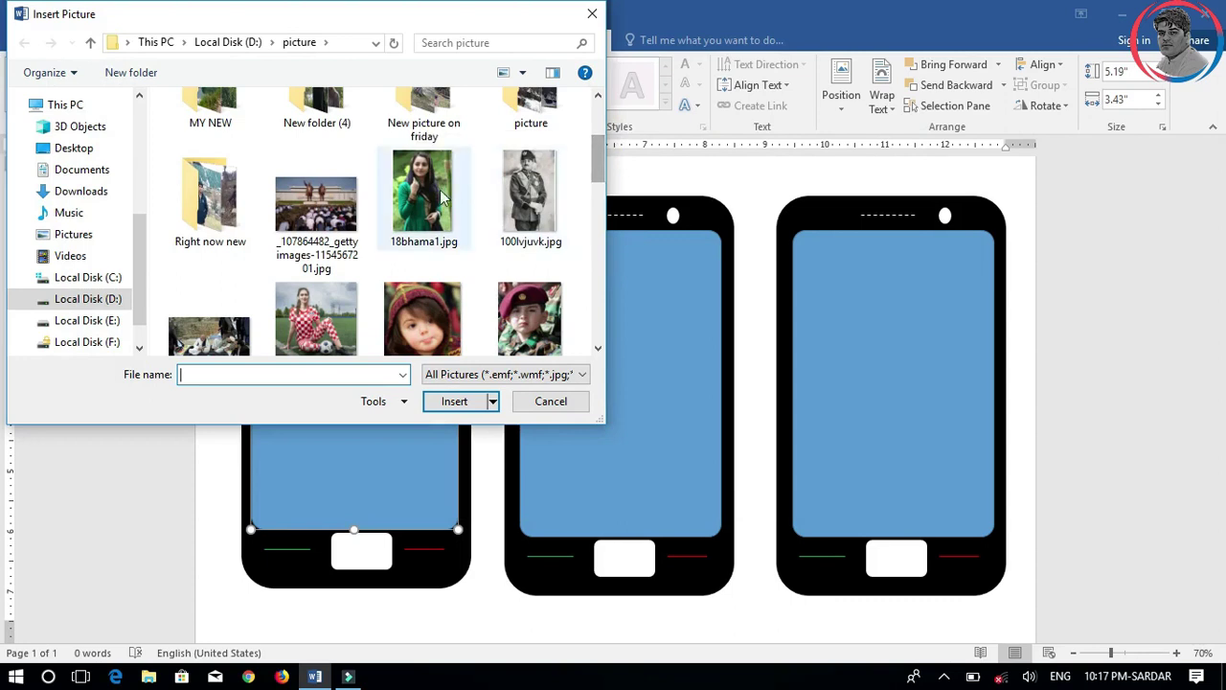
left_click(456, 401)
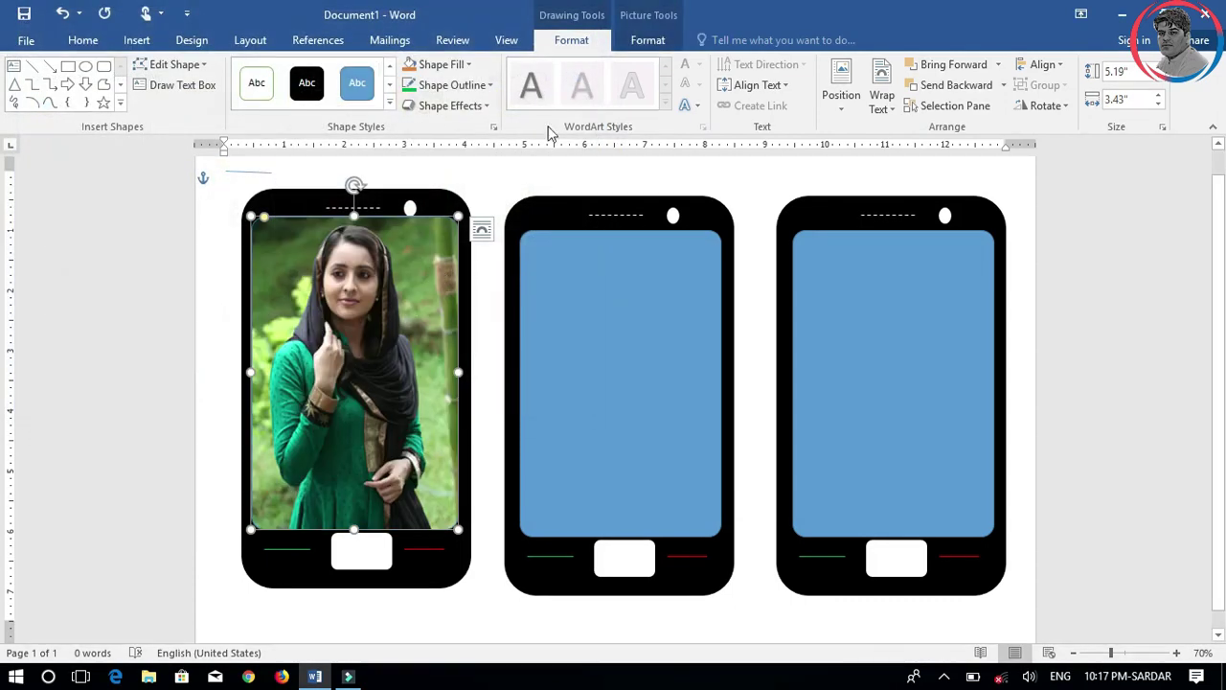
- Remove the outline from the first phone's photo screen
left_click(483, 85)
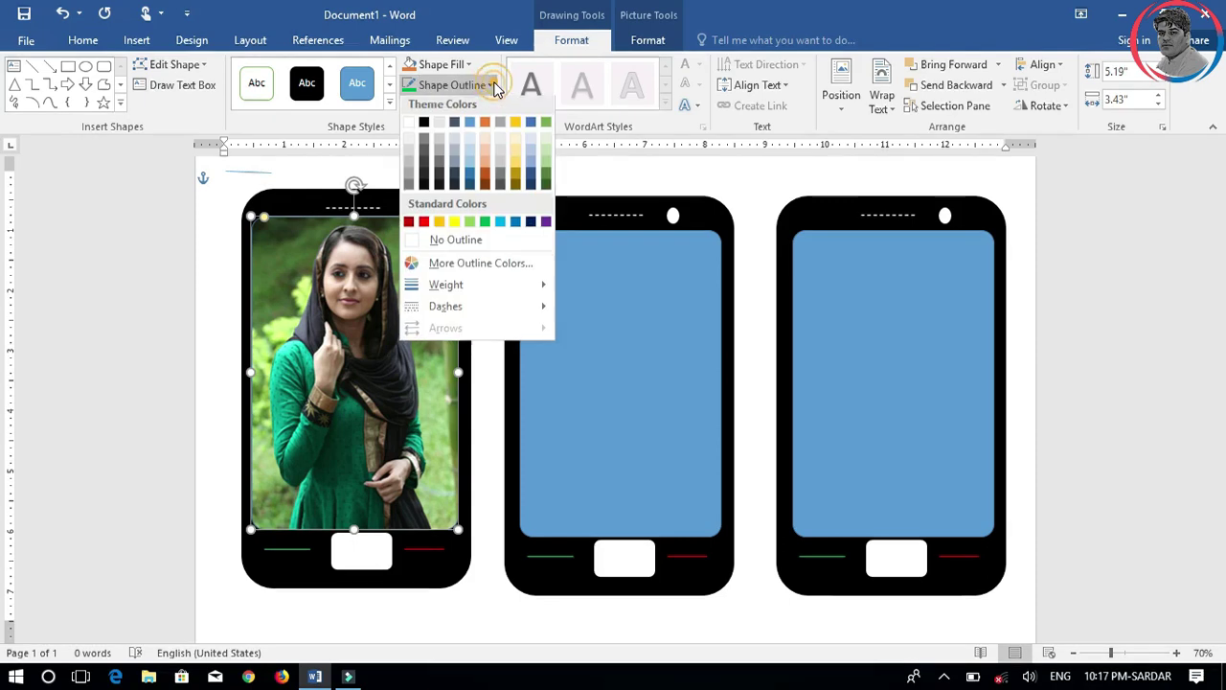
left_click(456, 241)
left_click(496, 194)
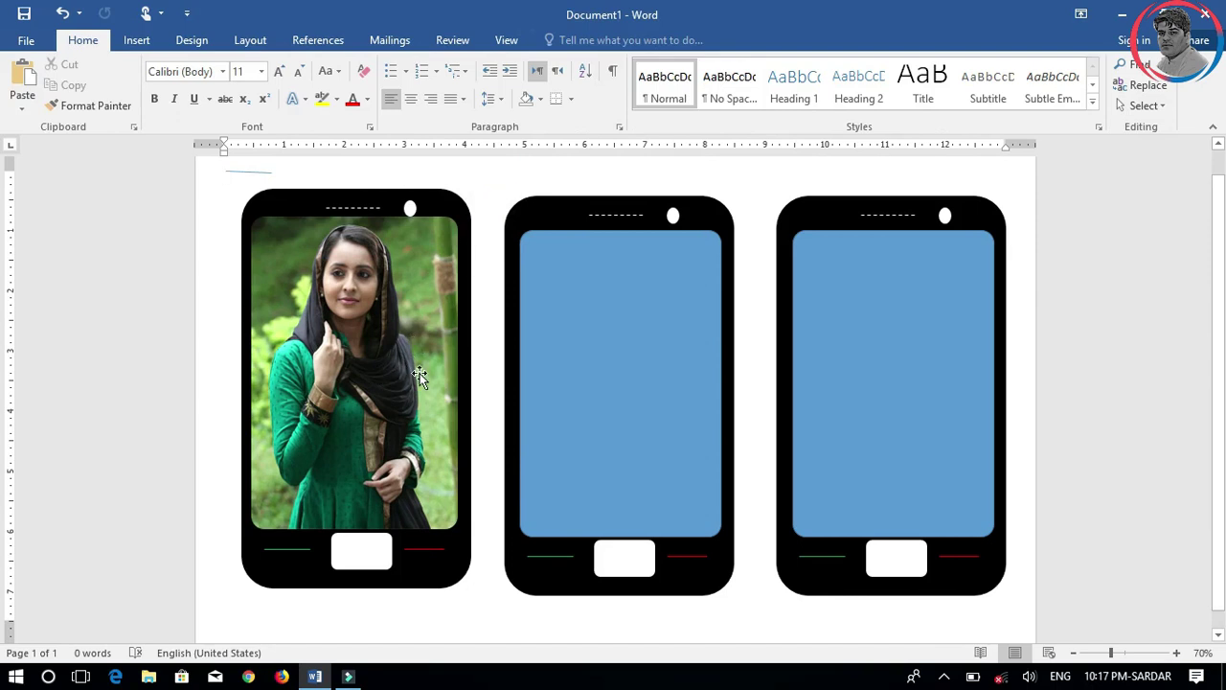
- Fill the middle phone's screen with the white-dress photo and set No Outline
left_click(637, 323)
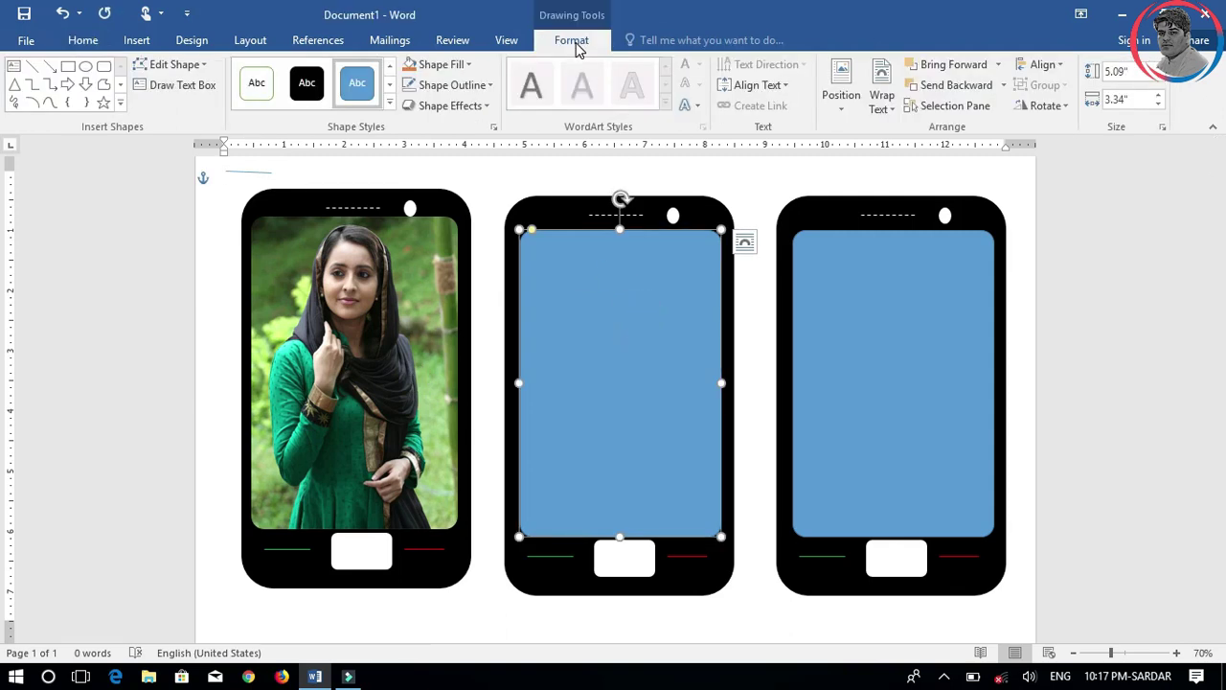
left_click(470, 64)
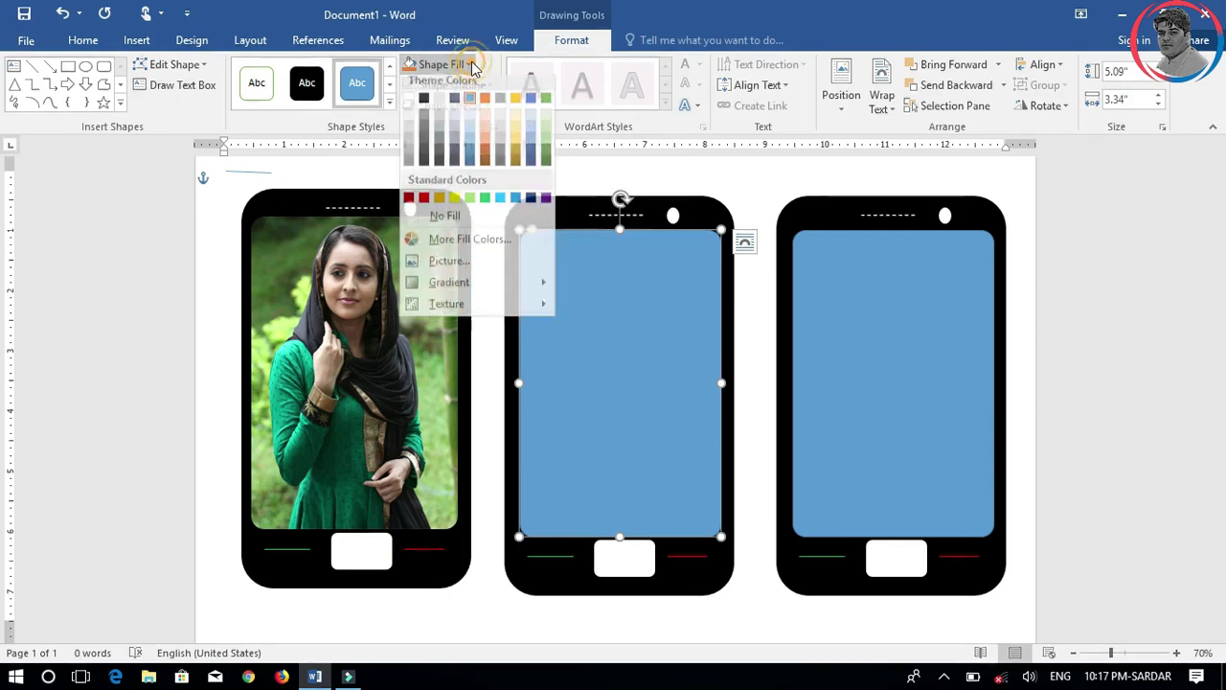
left_click(466, 269)
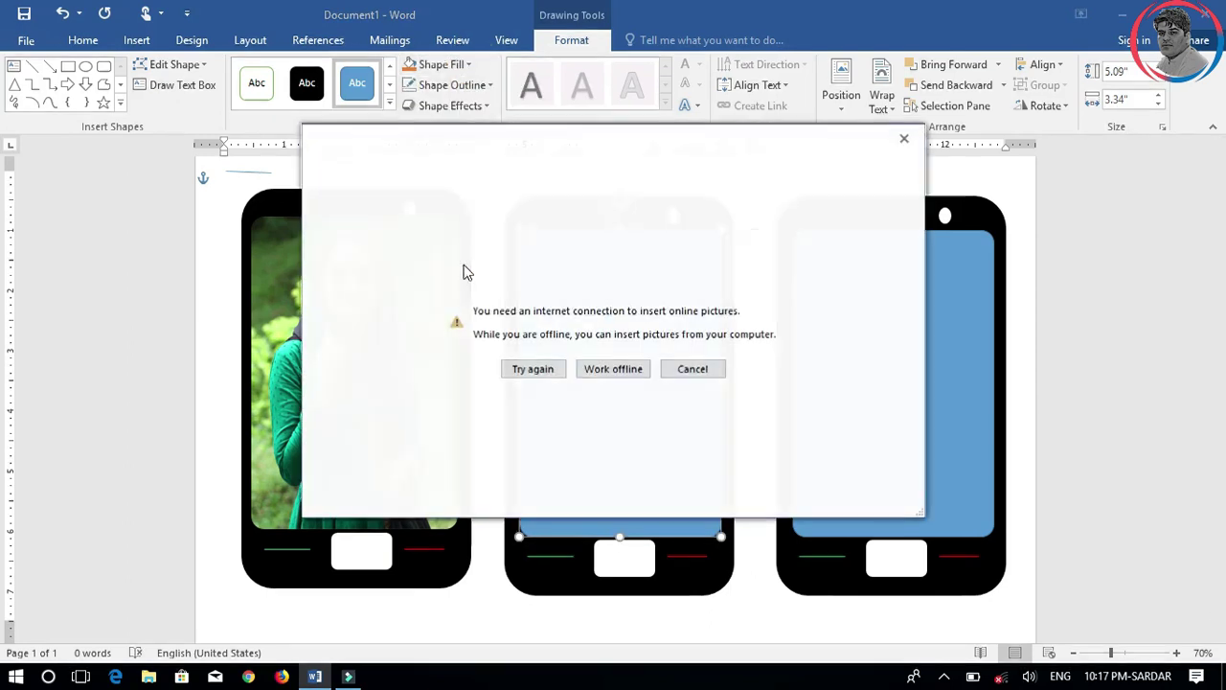
left_click(624, 371)
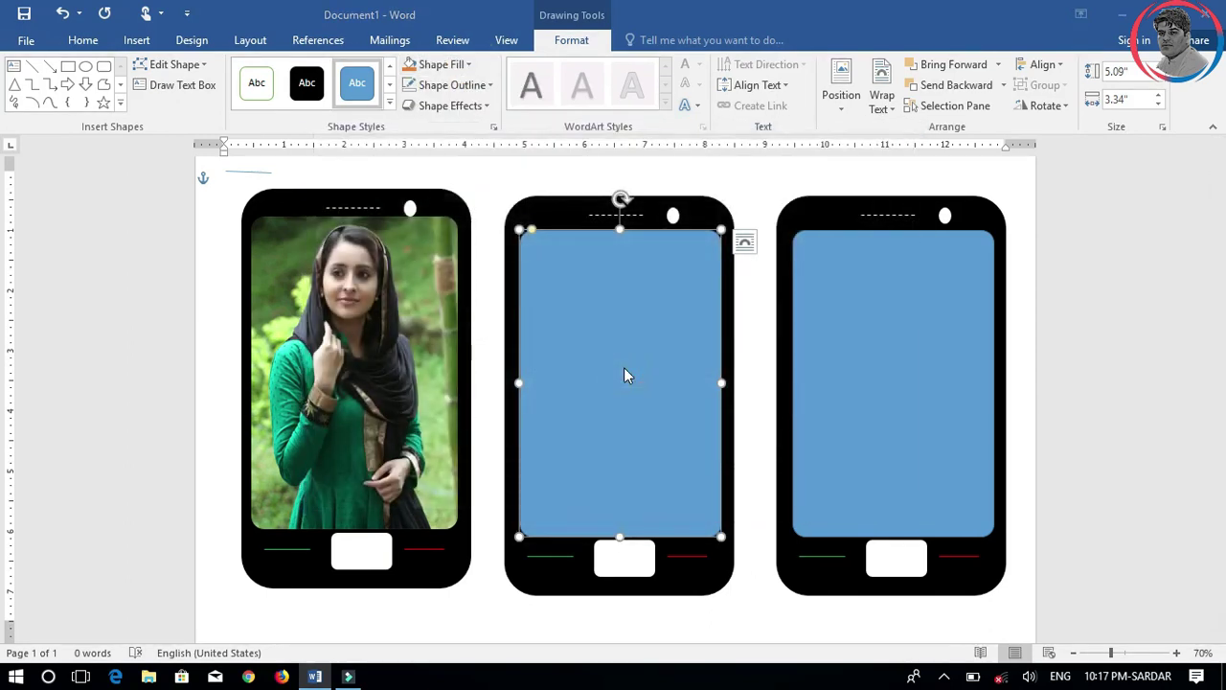
left_click_drag(601, 140, 603, 244)
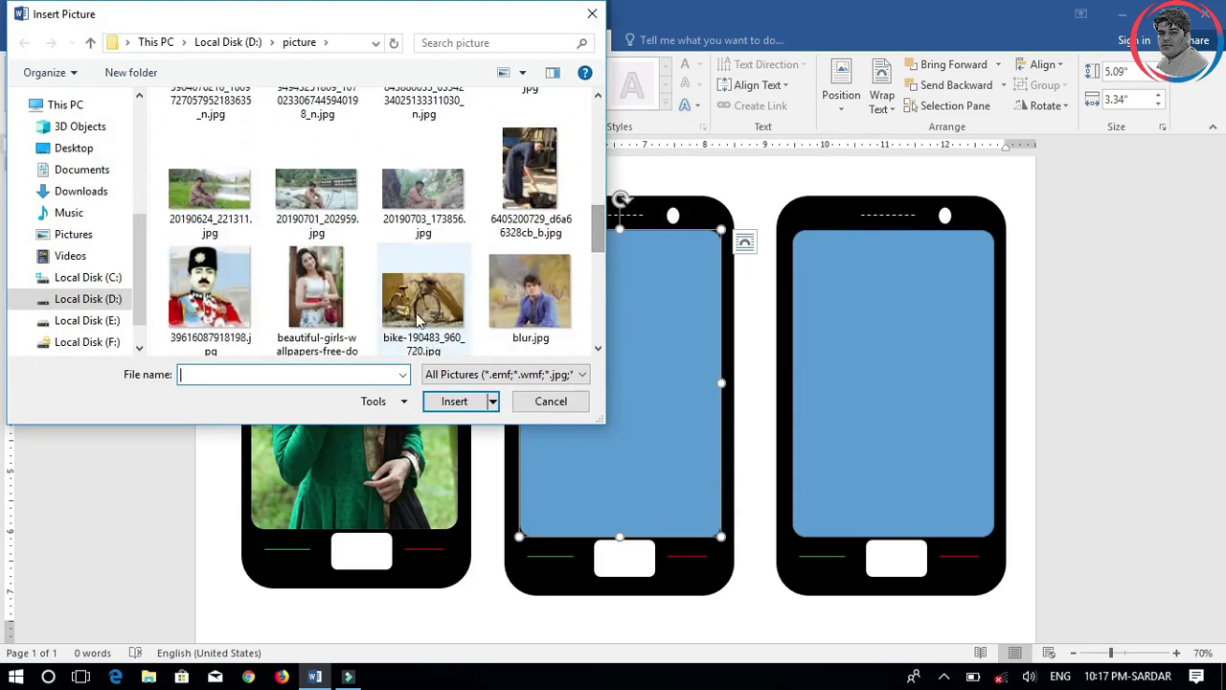
left_click(322, 290)
left_click(455, 403)
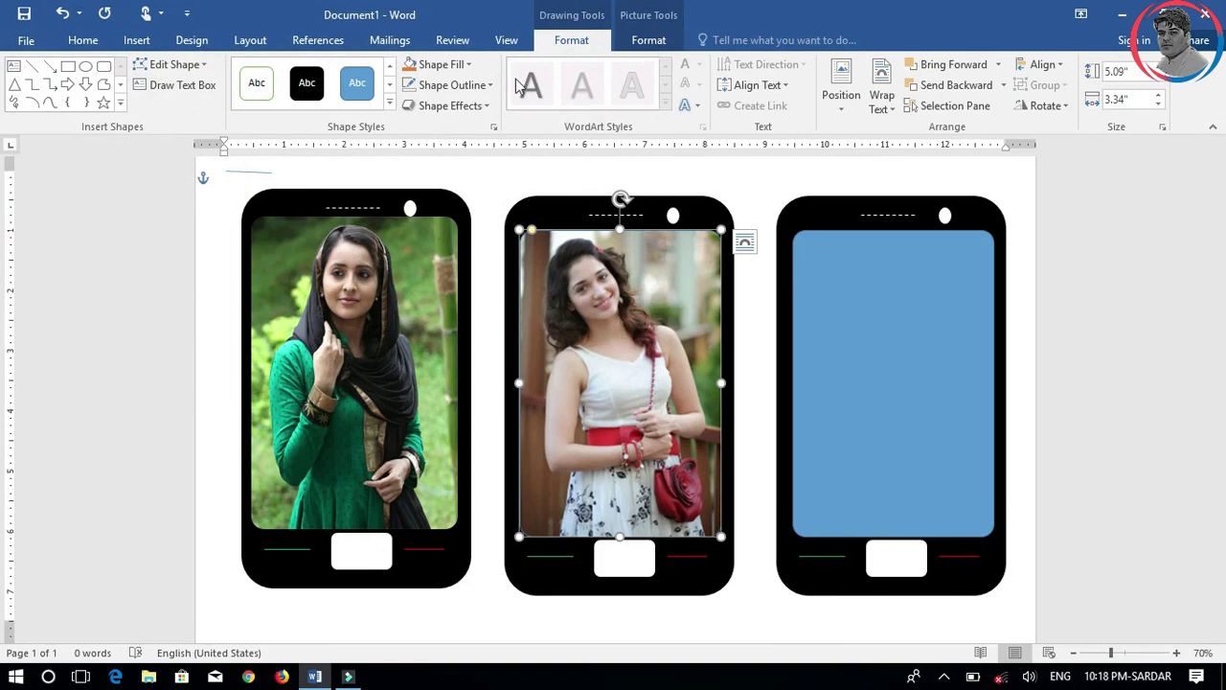
left_click(469, 85)
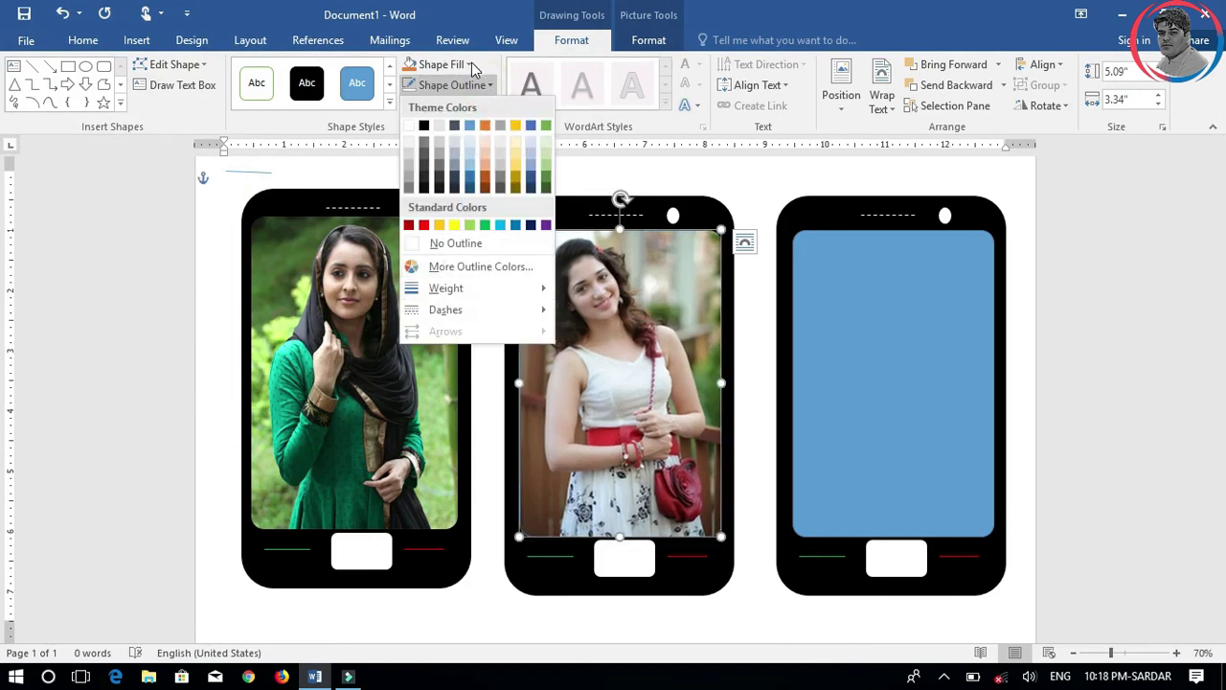
left_click(466, 245)
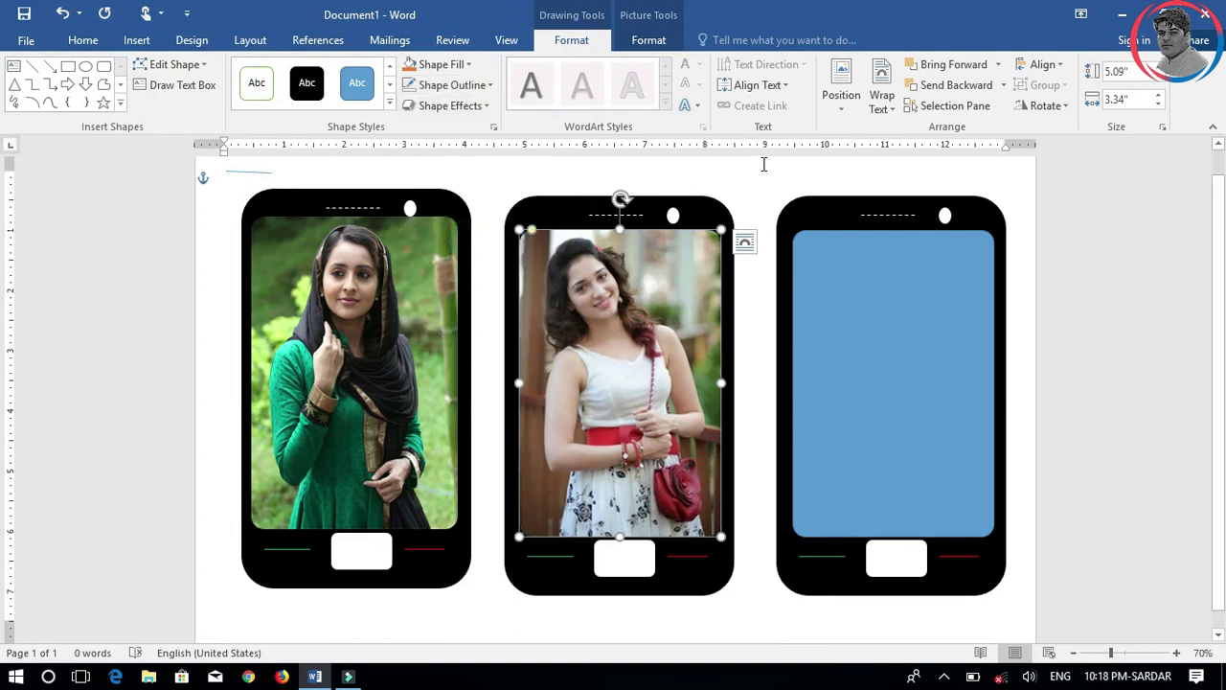
left_click(757, 197)
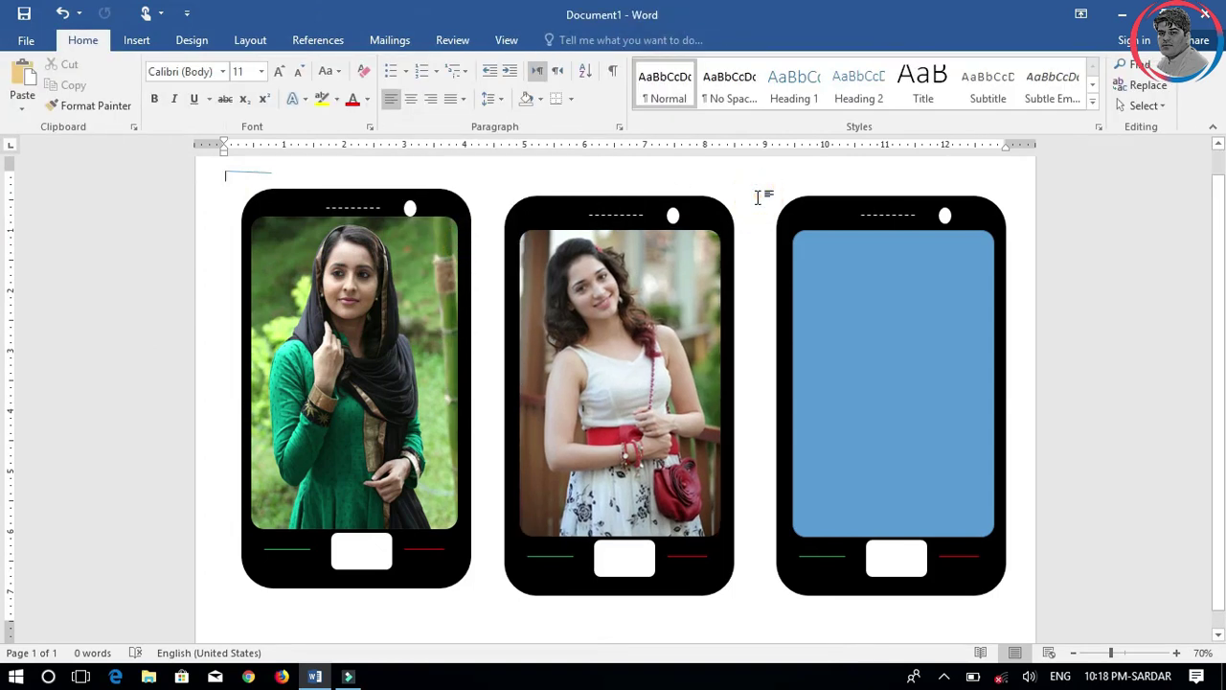
- Fill the right phone's screen with the photo of the child in a knitted hood
double_click(895, 323)
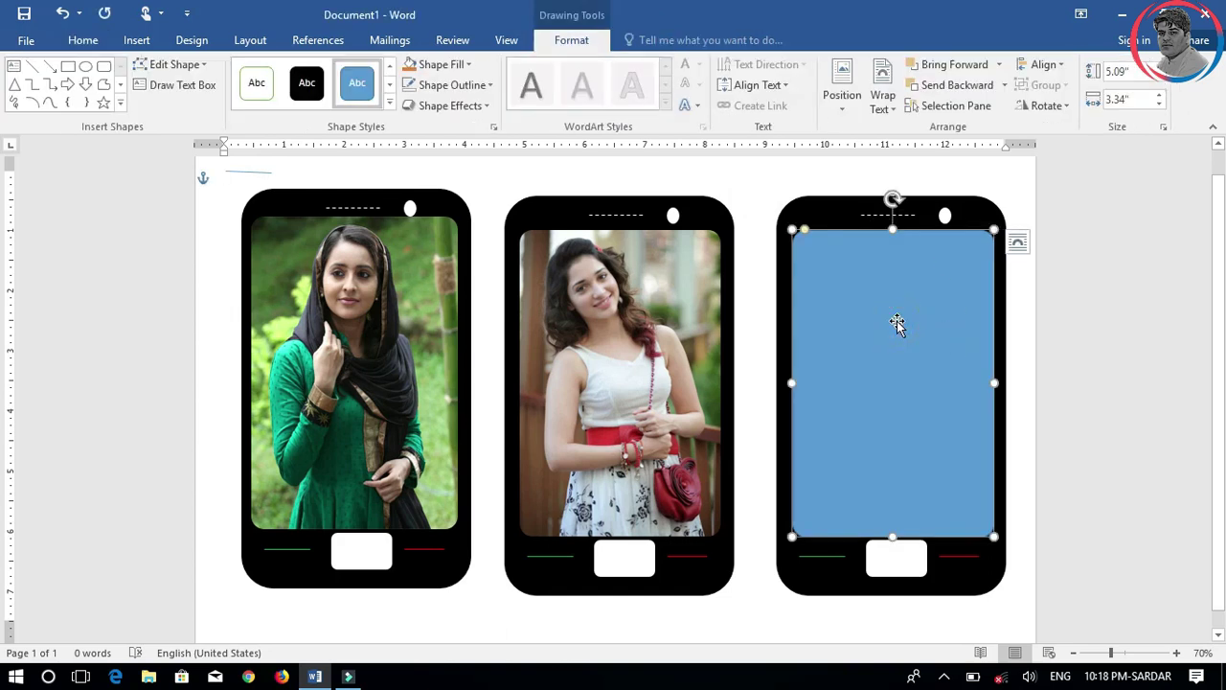
left_click(442, 65)
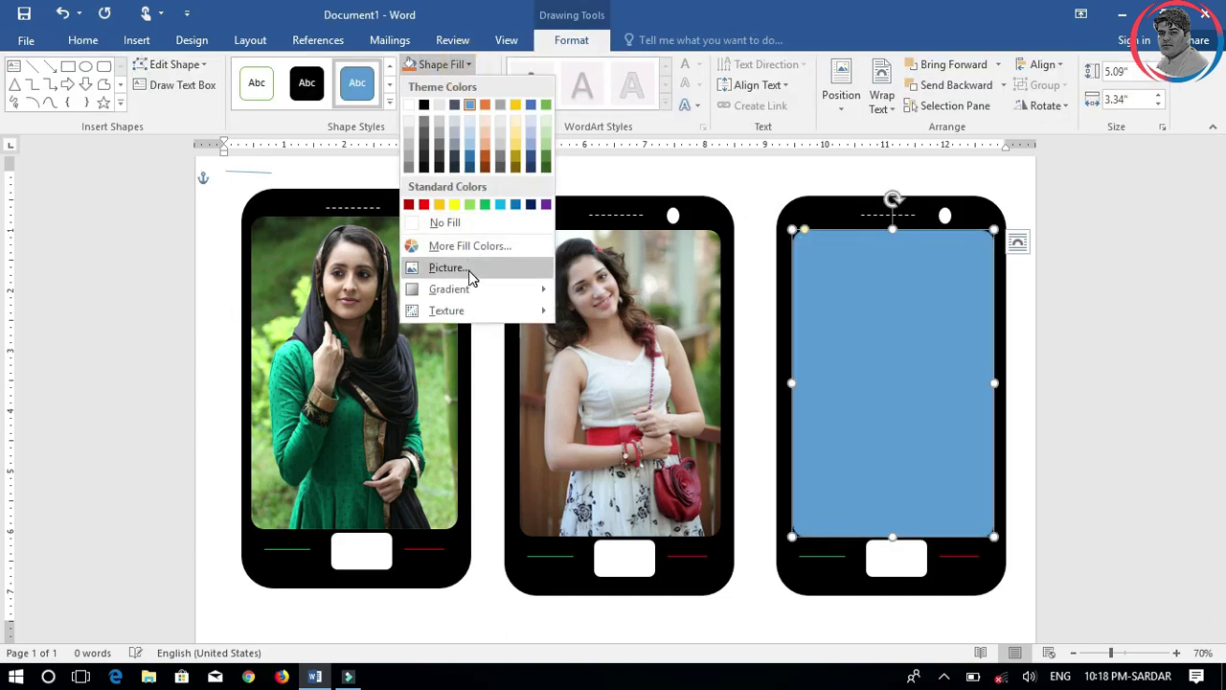
left_click(465, 272)
left_click(625, 369)
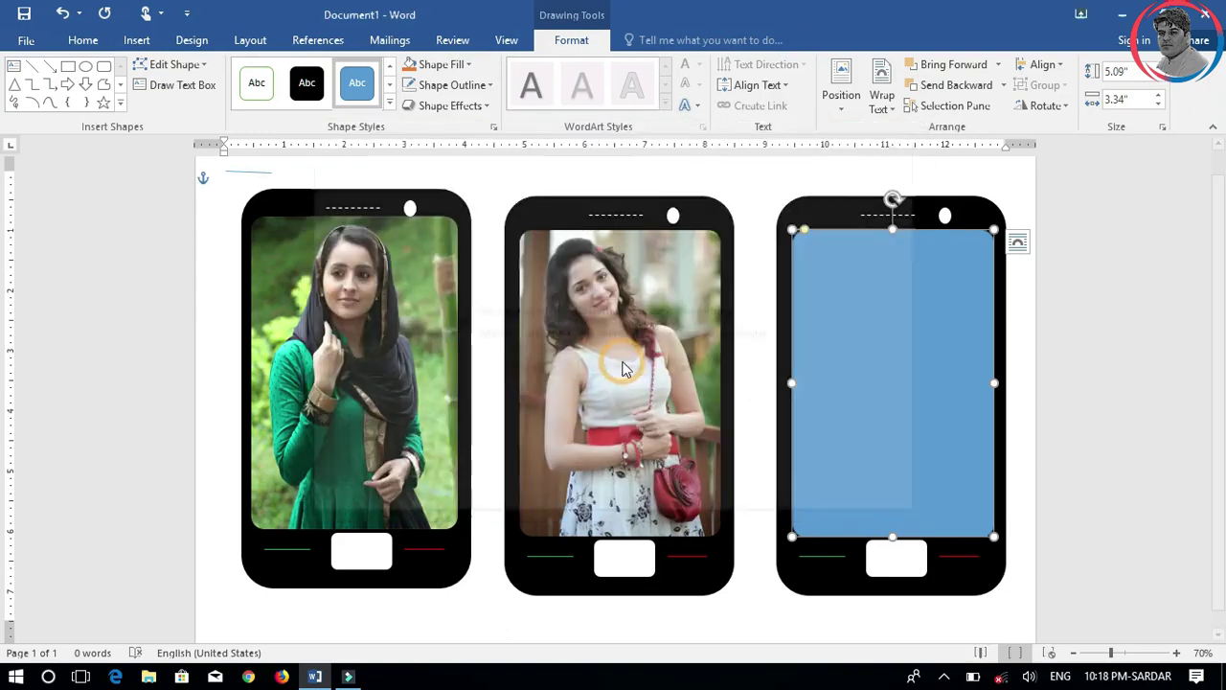
left_click_drag(604, 145, 605, 277)
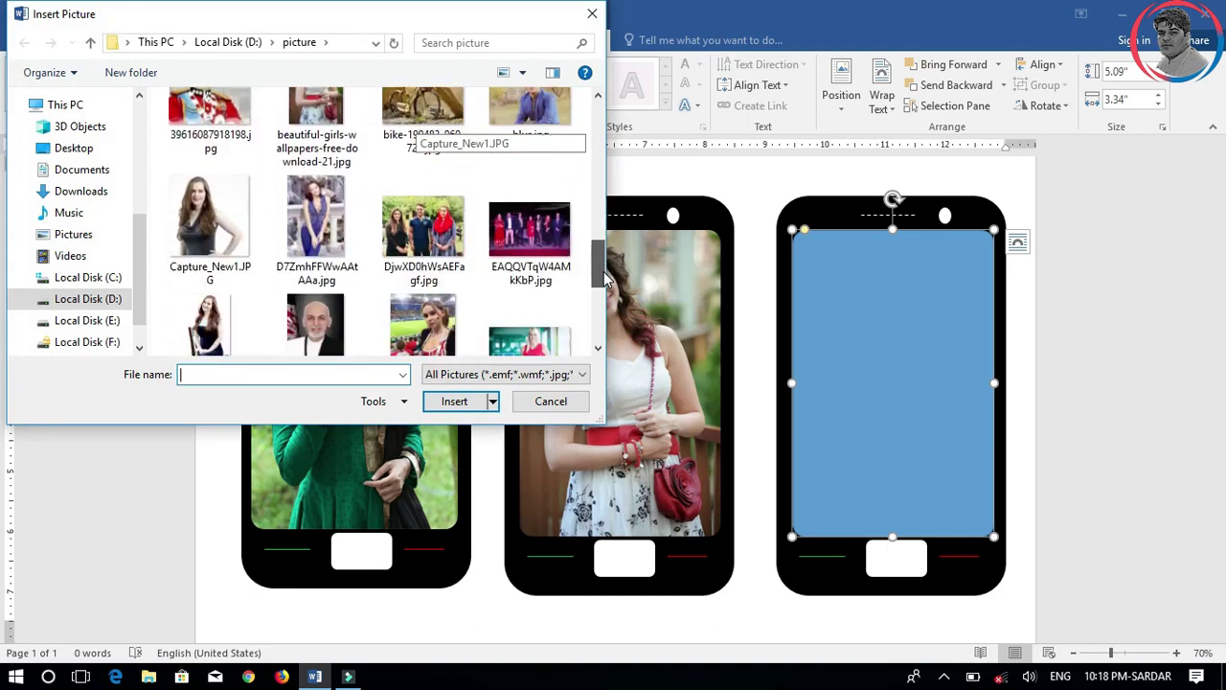
left_click(423, 206)
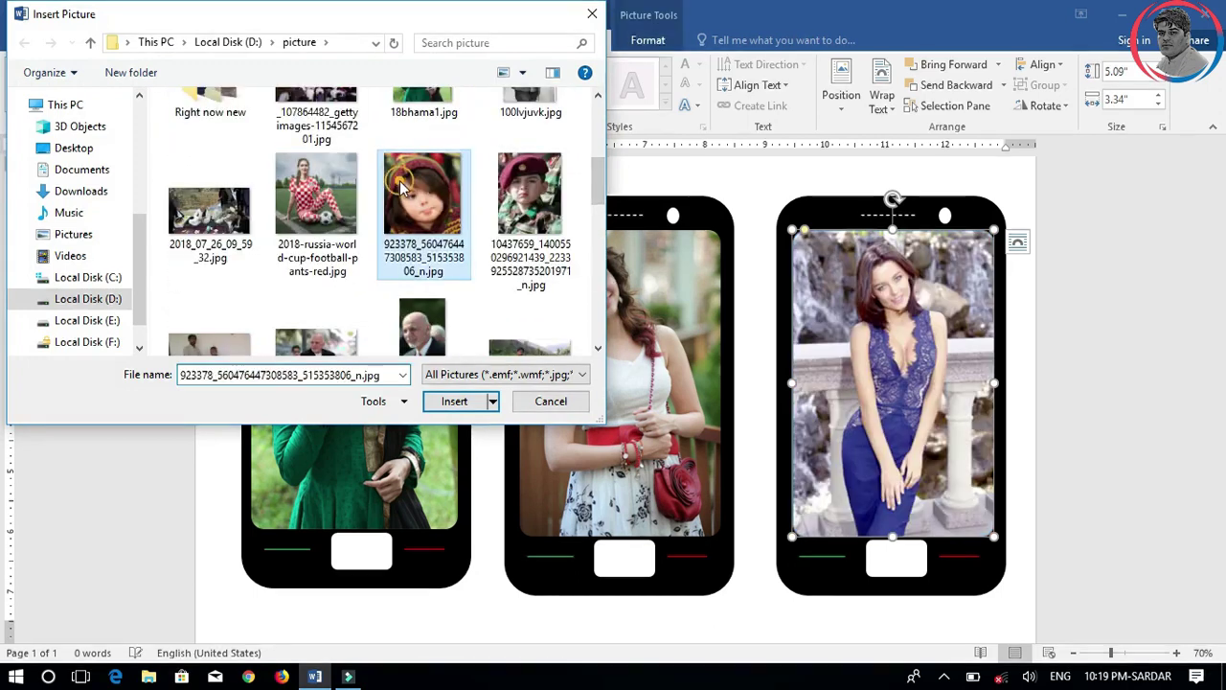
left_click(454, 402)
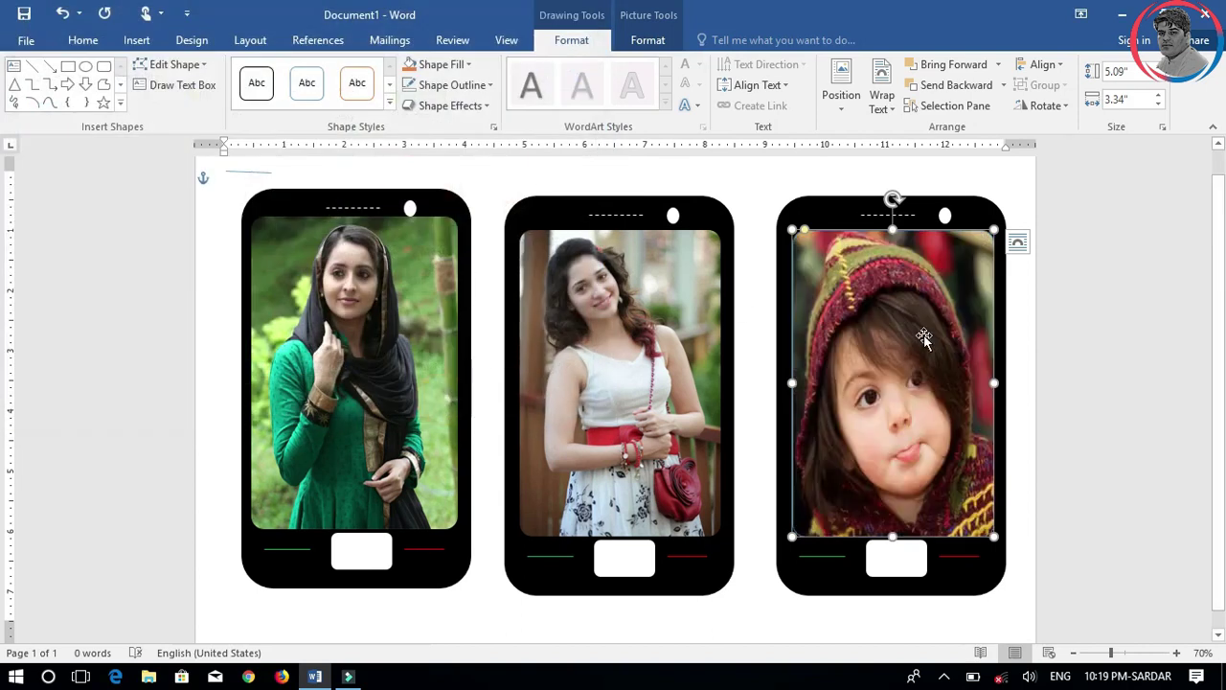
- Remove the outline around the right phone's photo
left_click(977, 219)
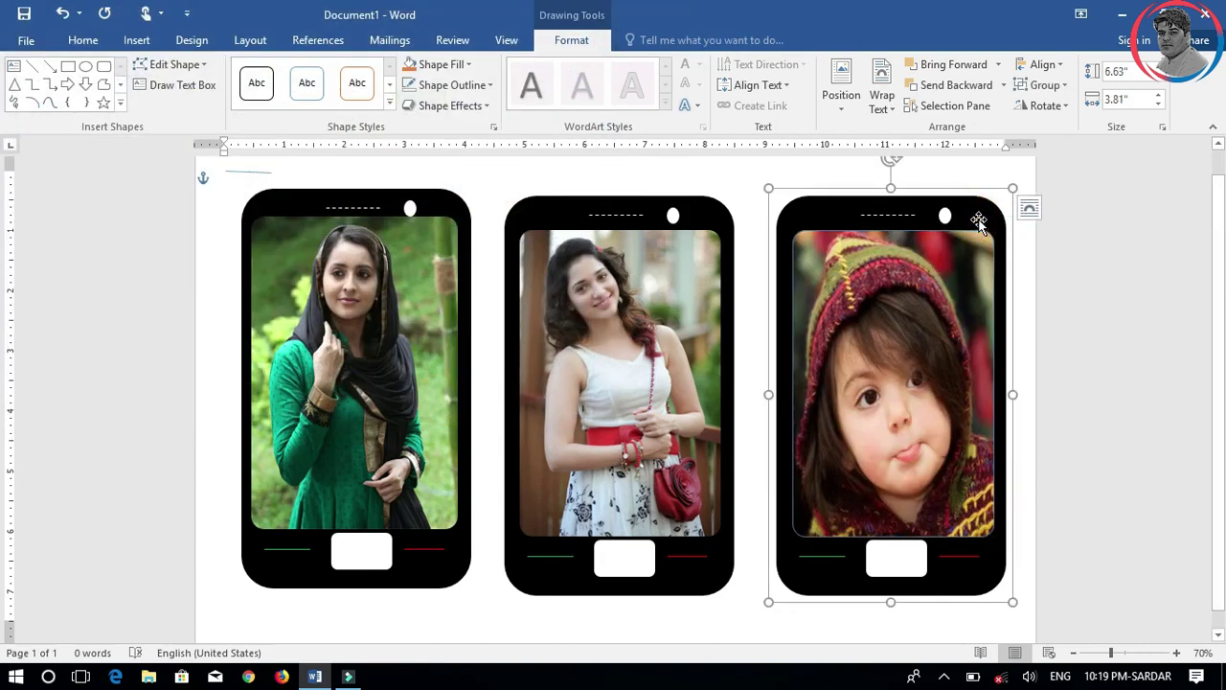
left_click(932, 280)
left_click(647, 40)
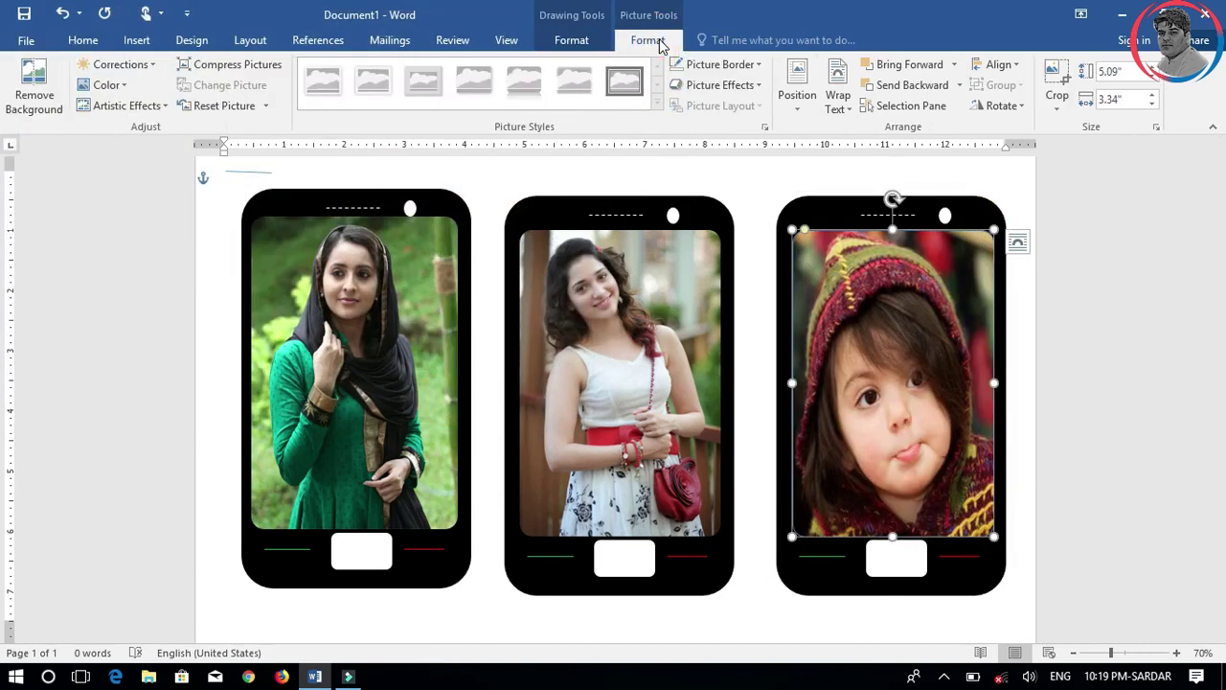
left_click(572, 43)
left_click(491, 85)
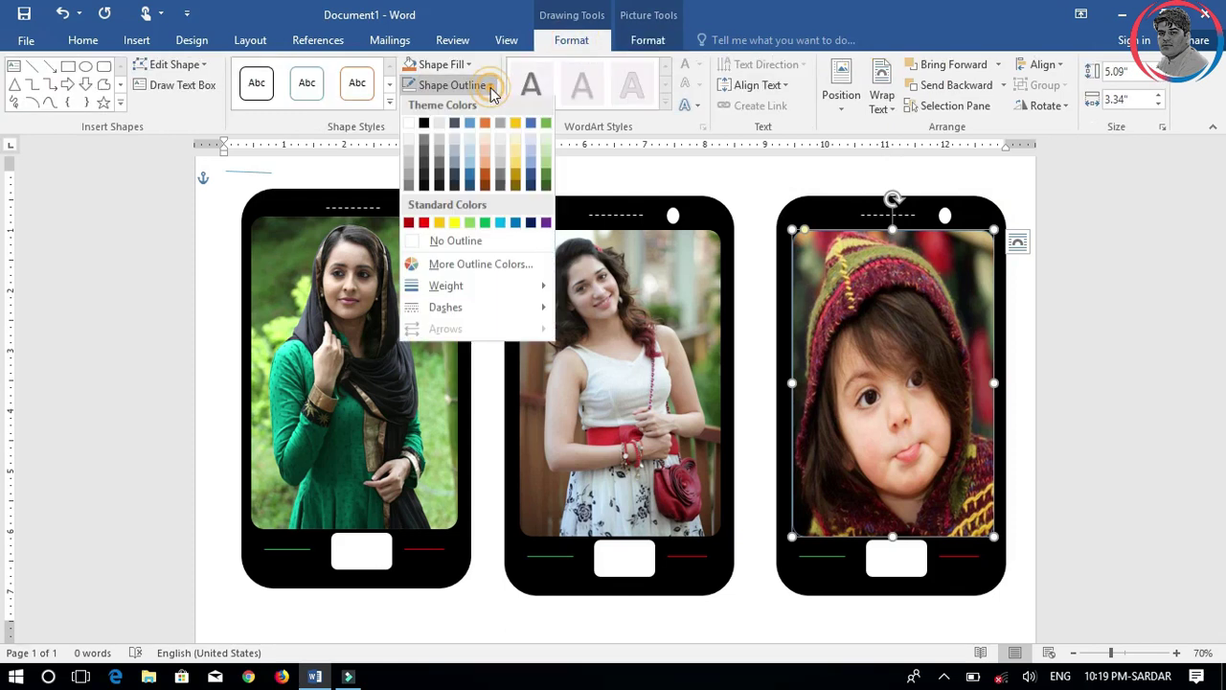
left_click(454, 243)
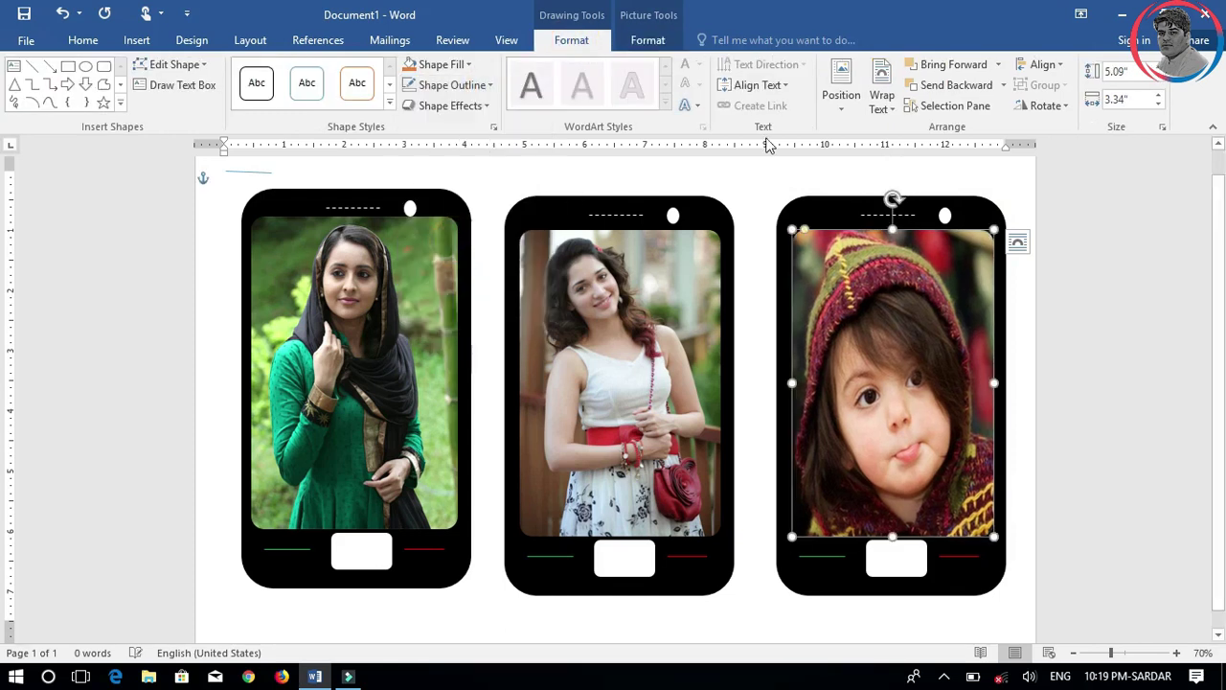
left_click(1007, 175)
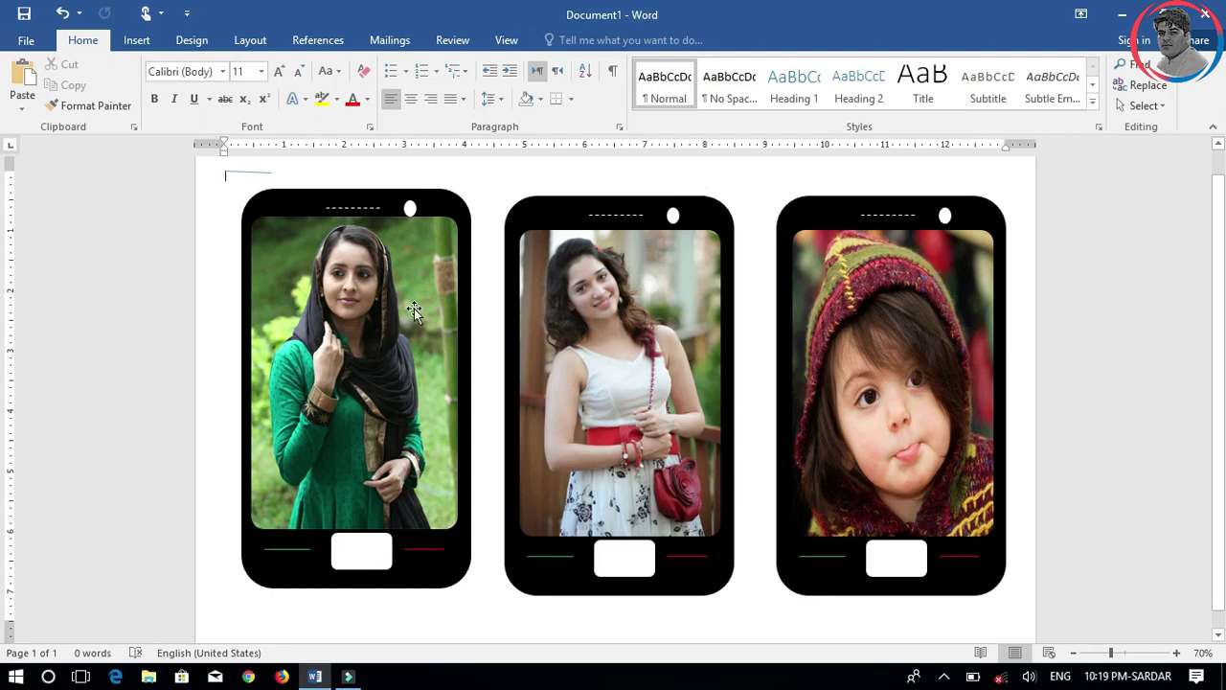
left_click(448, 211)
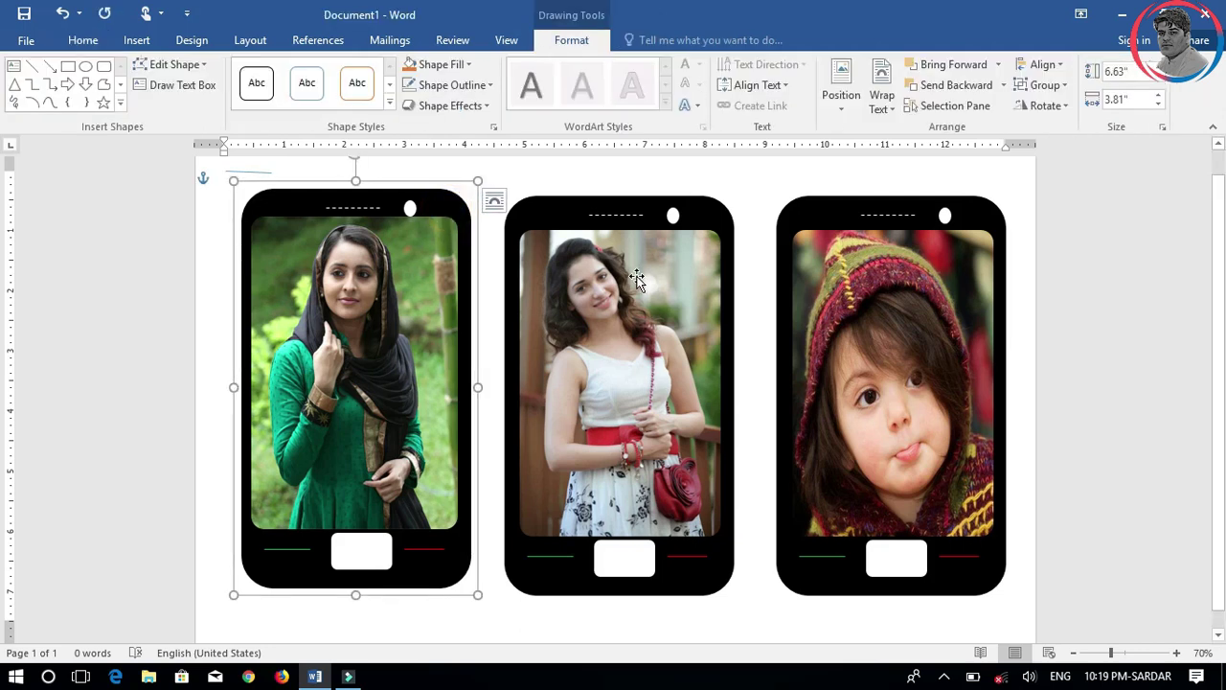
- Preview the Shape Effects list and close it without applying an effect
left_click(487, 107)
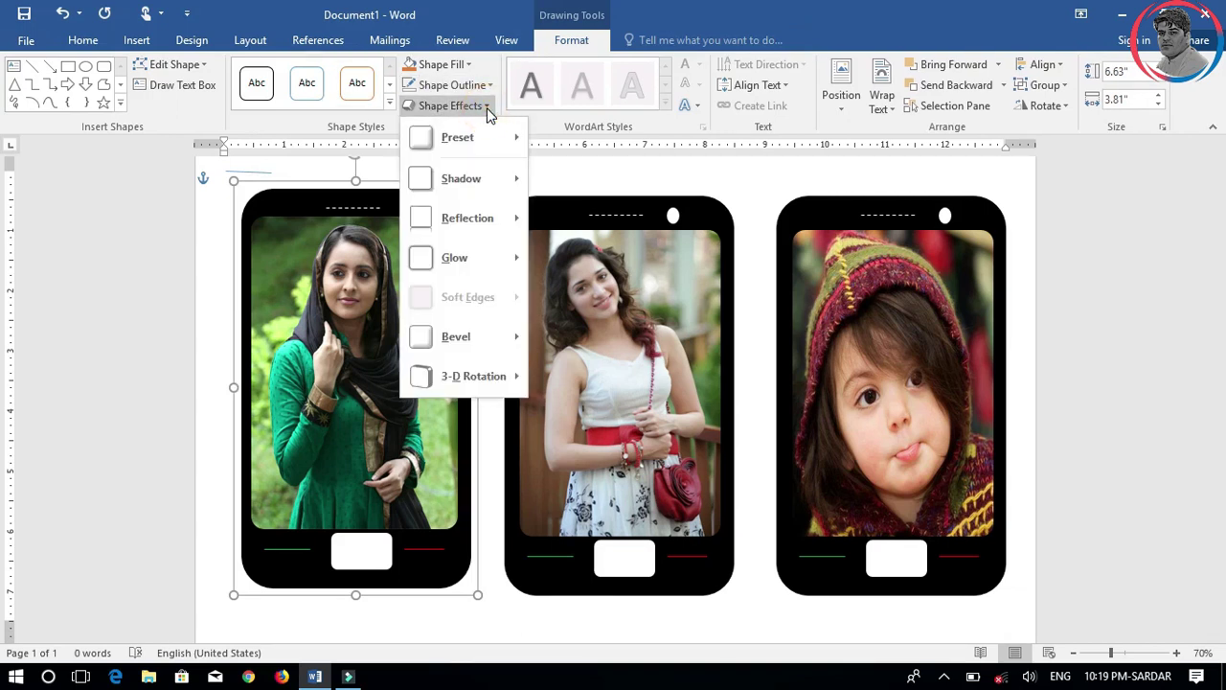
mouse_move(509, 383)
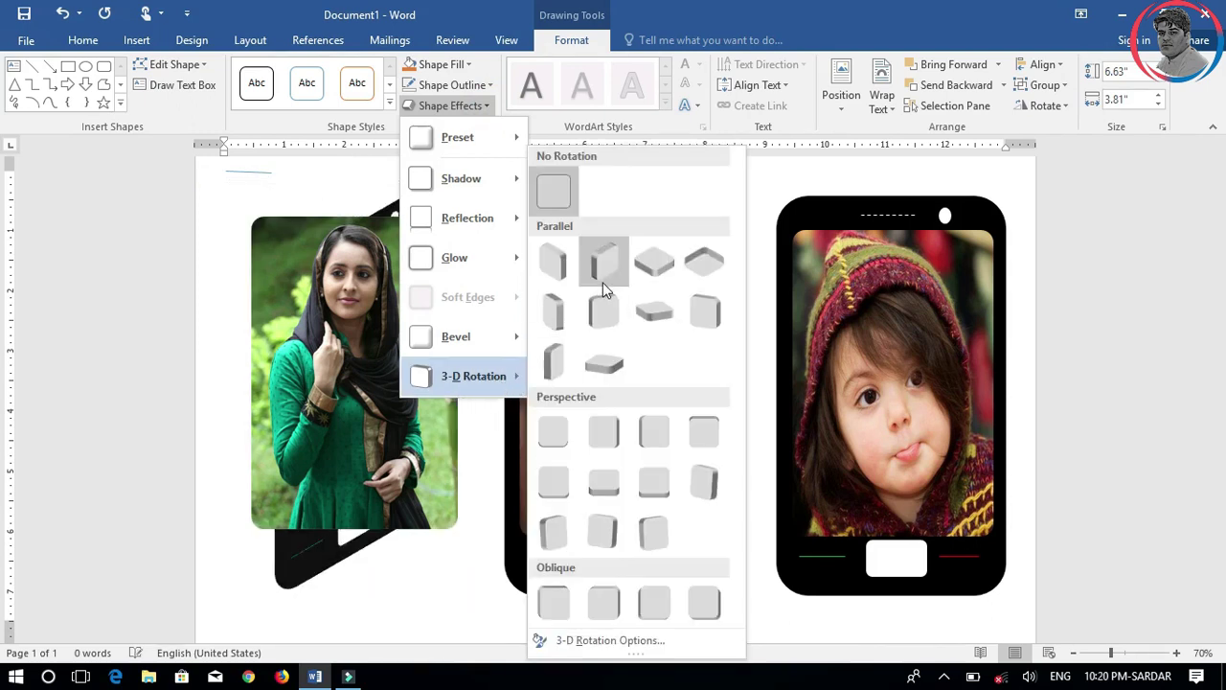
left_click(484, 472)
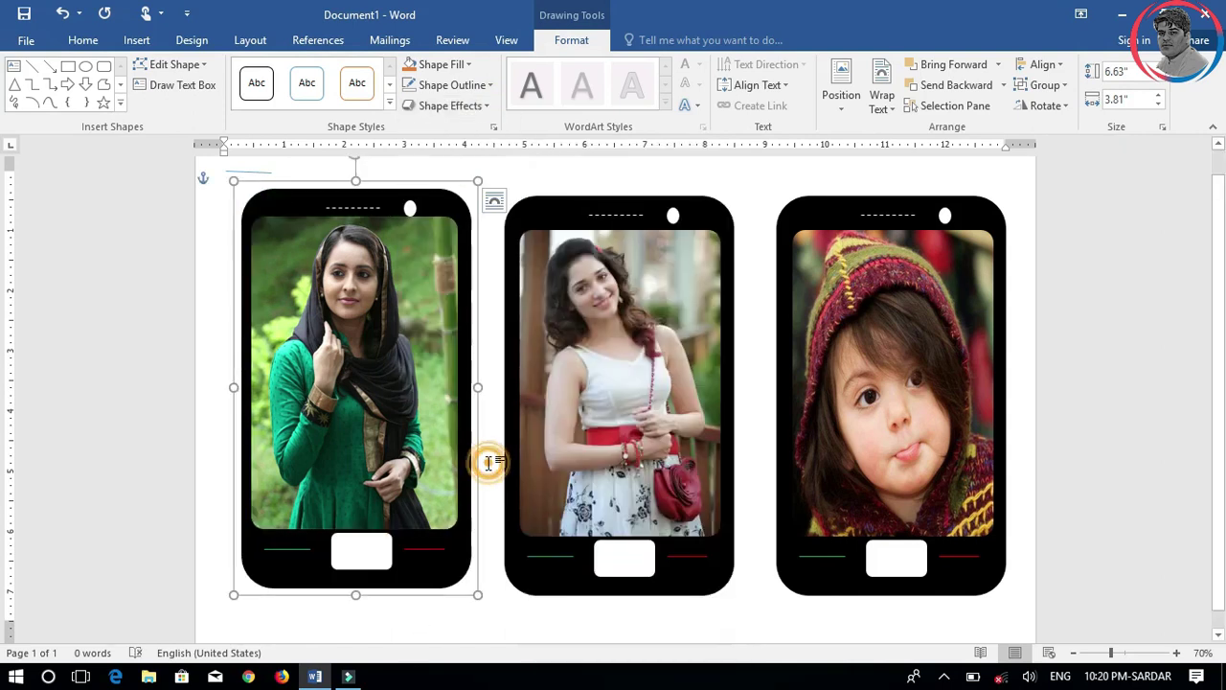
- Tilt the left phone body and its photo with a Parallel 3-D rotation preset
left_click(384, 208)
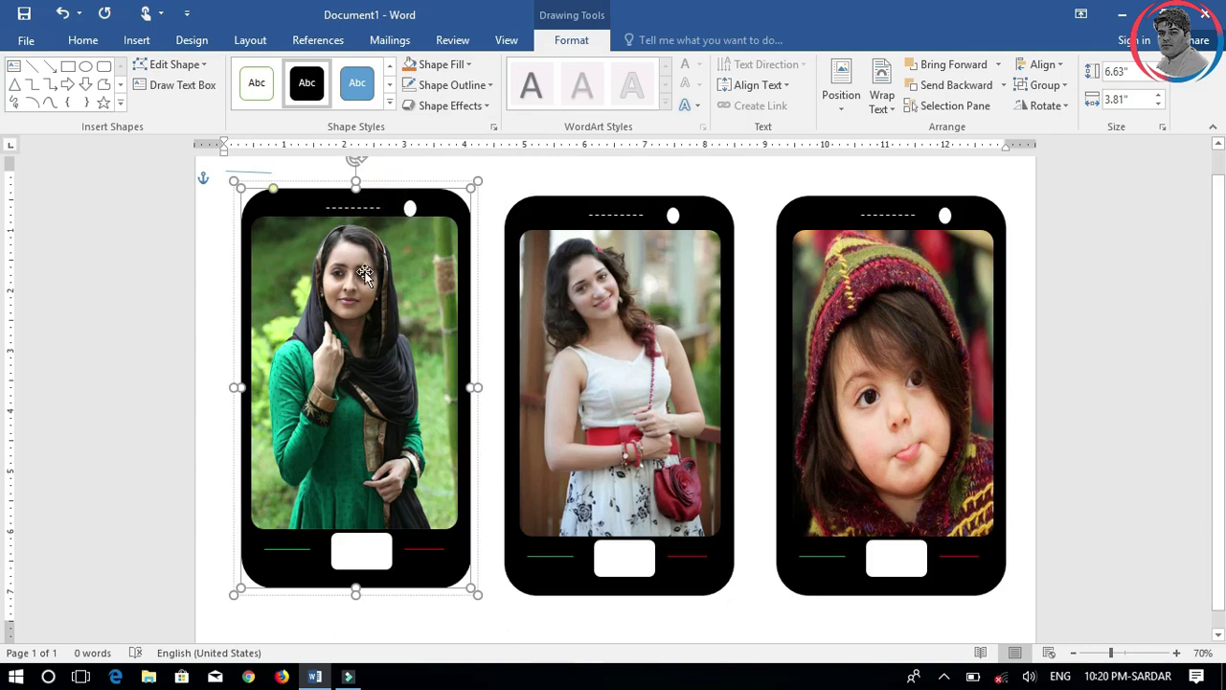
left_click(340, 392)
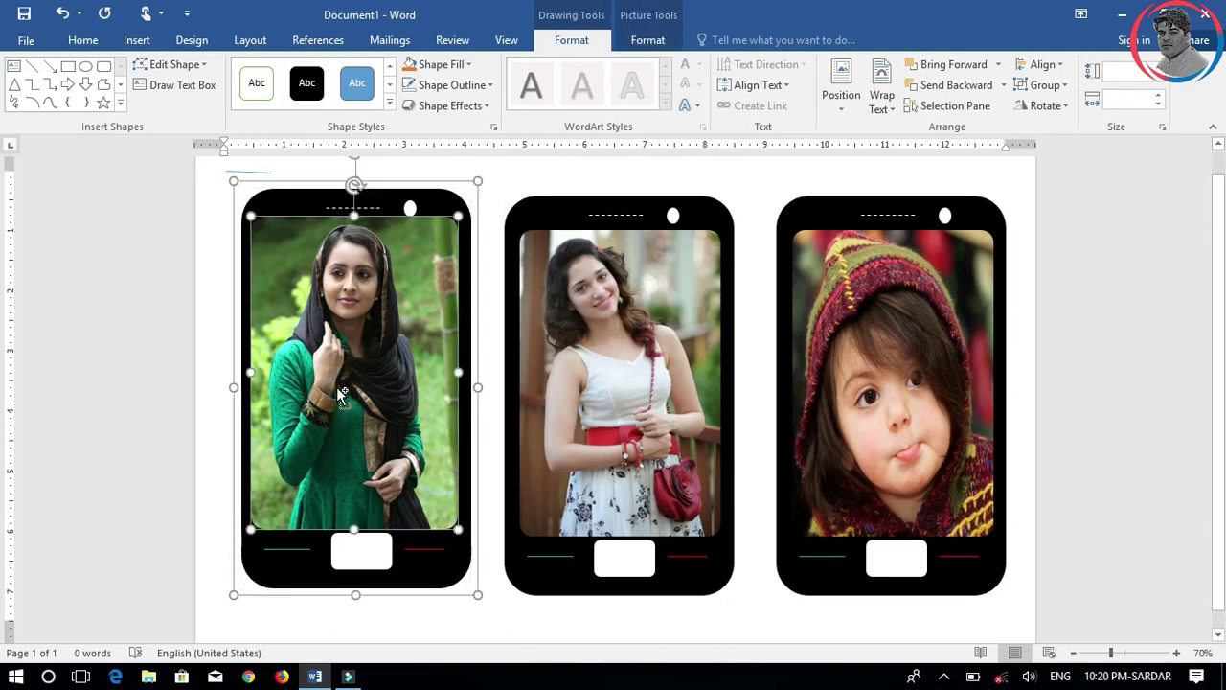
left_click(489, 106)
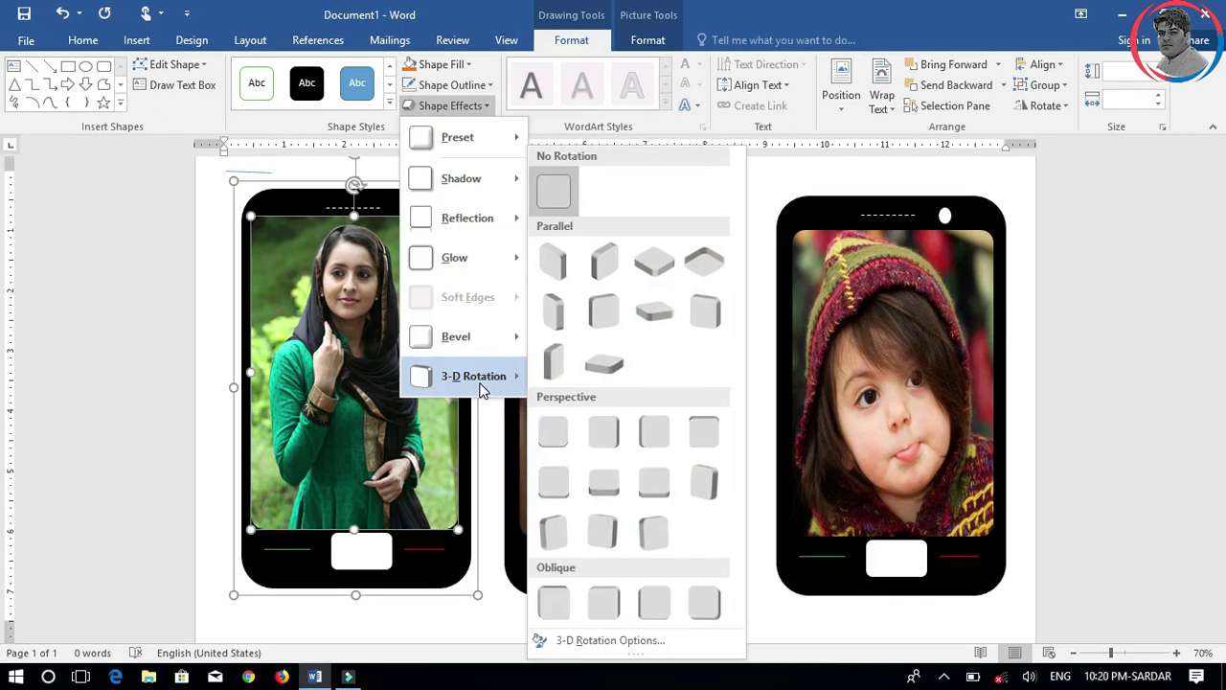
left_click(610, 309)
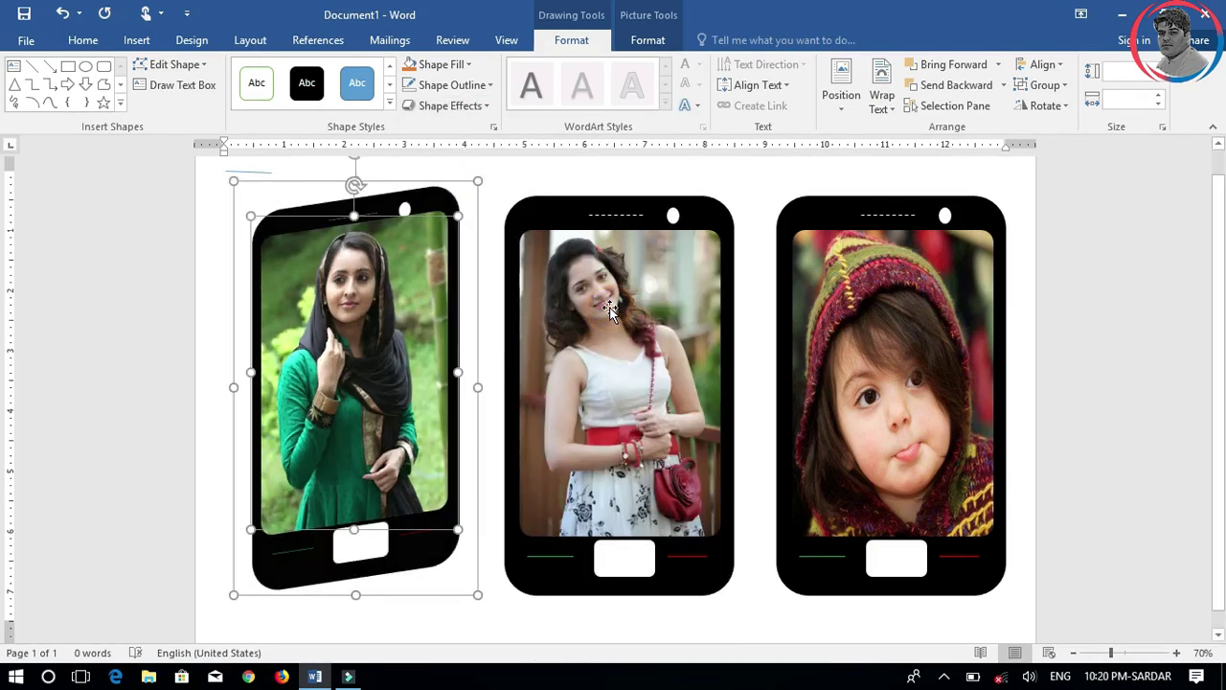
left_click(712, 217)
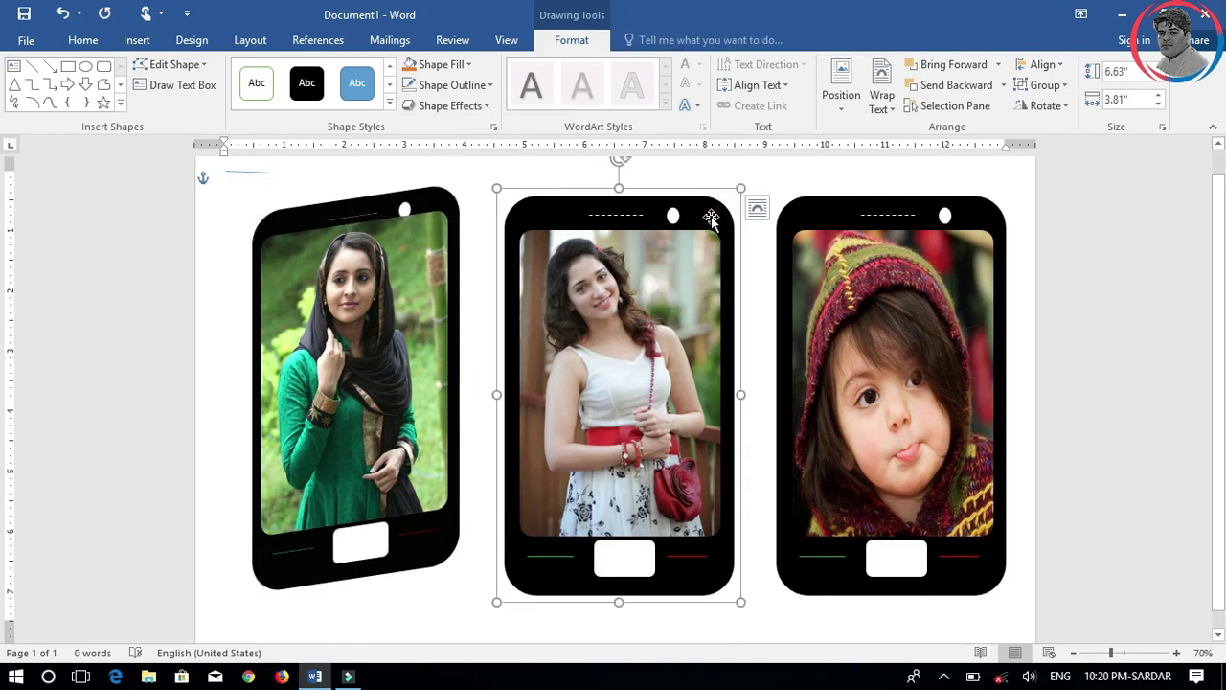
- Apply the same Parallel 3-D rotation to the middle phone and its photo
left_click(641, 292)
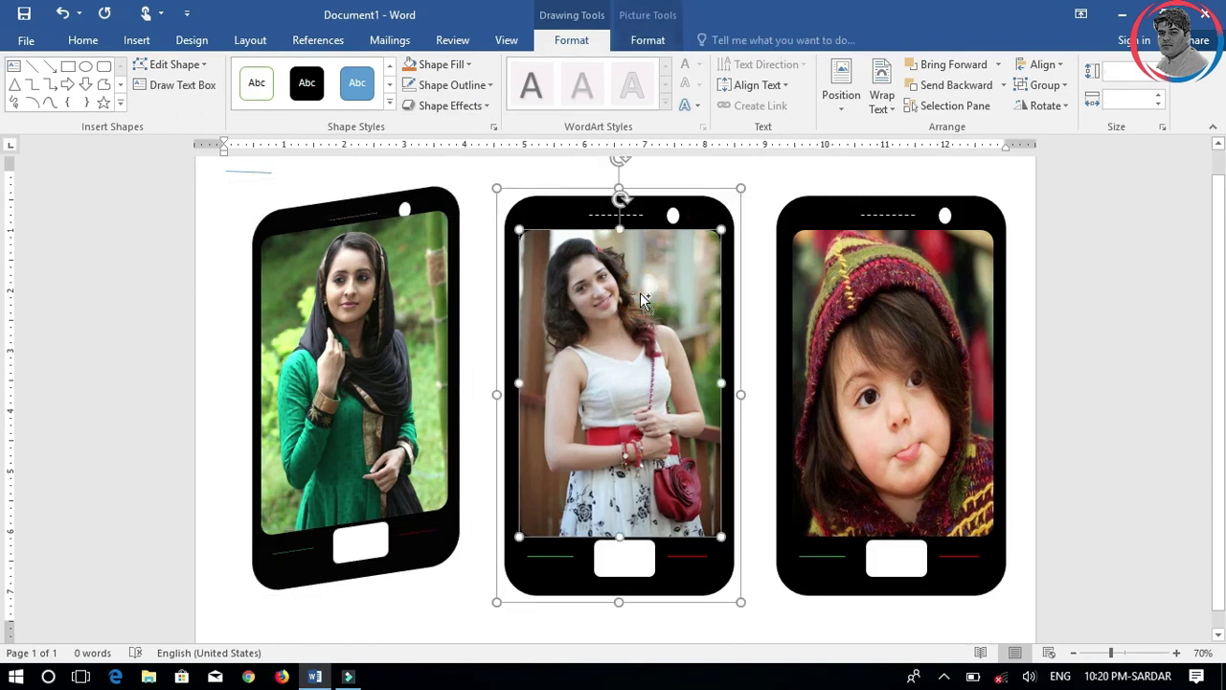
left_click(486, 106)
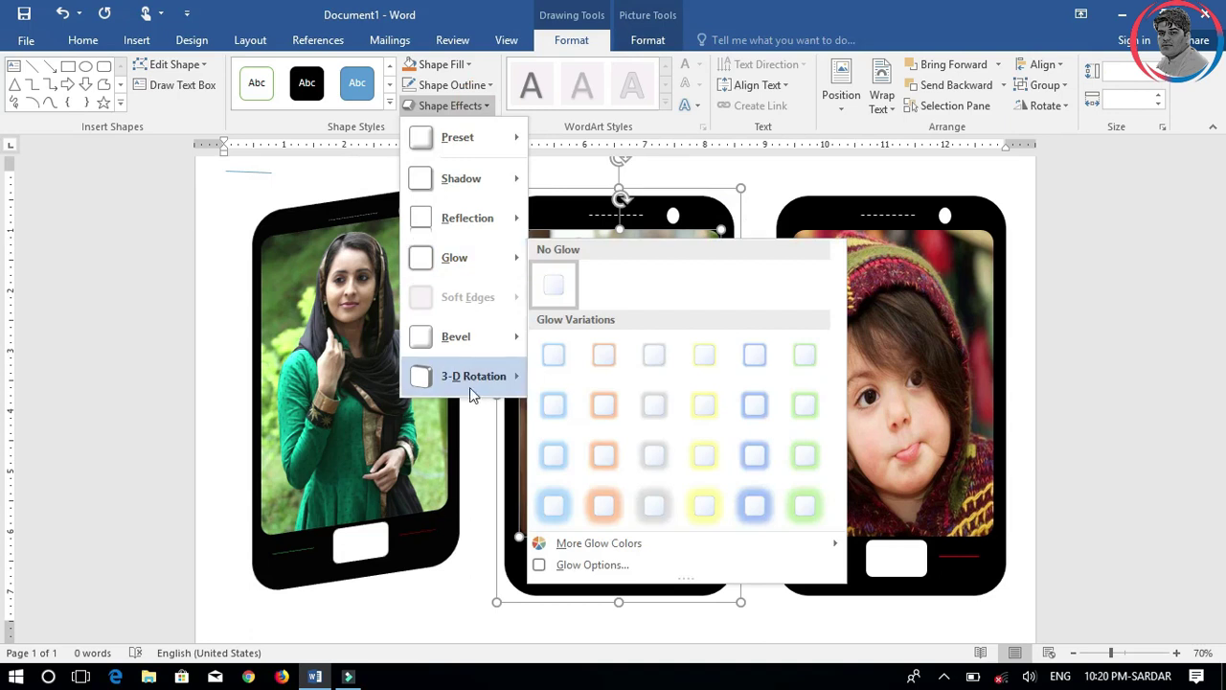
mouse_move(482, 388)
left_click(603, 309)
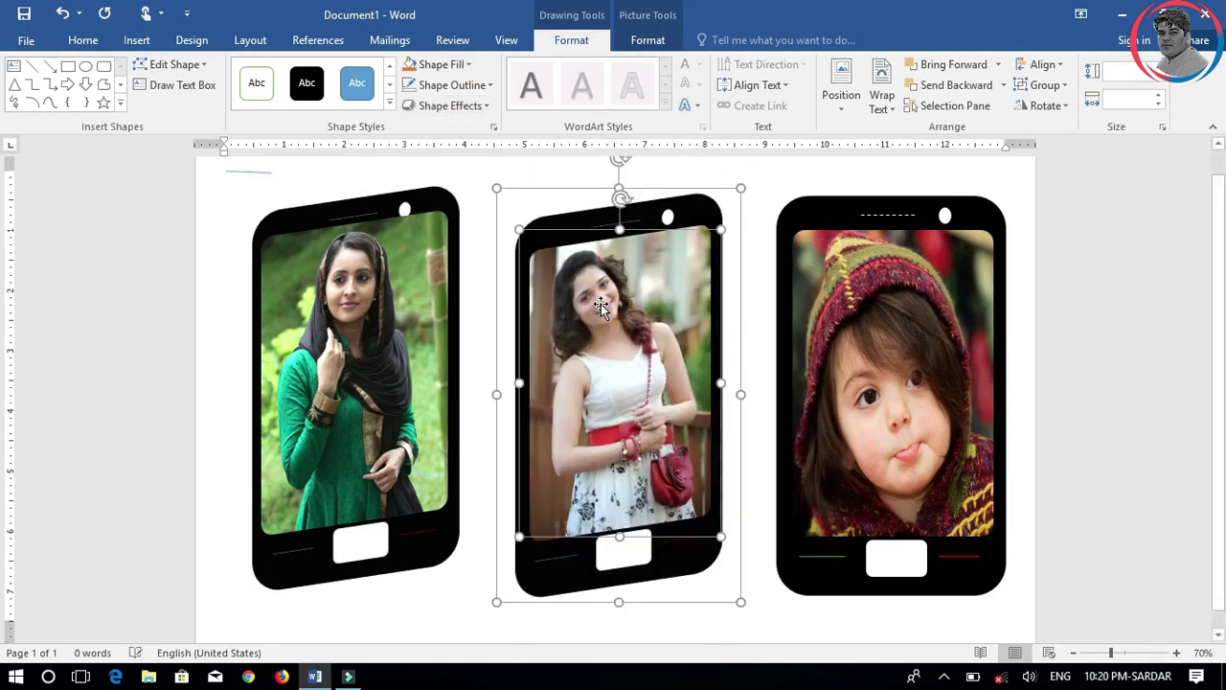
- Apply the same Parallel 3-D rotation to the right phone and its photo
left_click(977, 222)
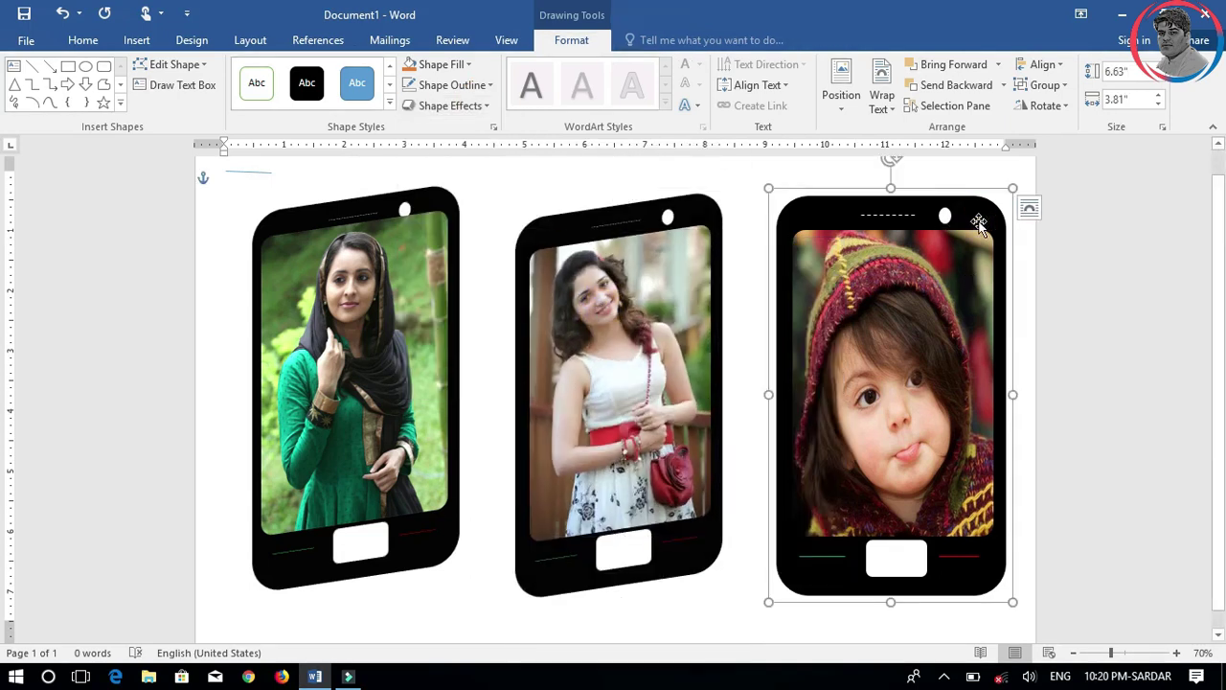
left_click(936, 305)
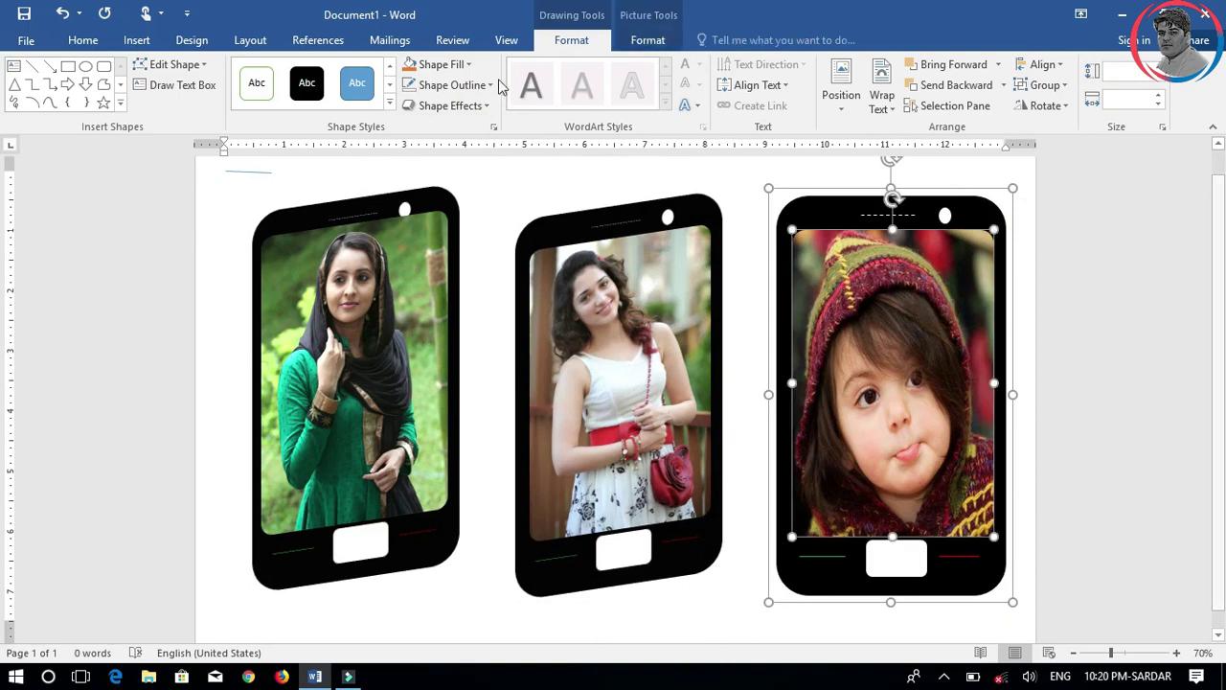
left_click(487, 107)
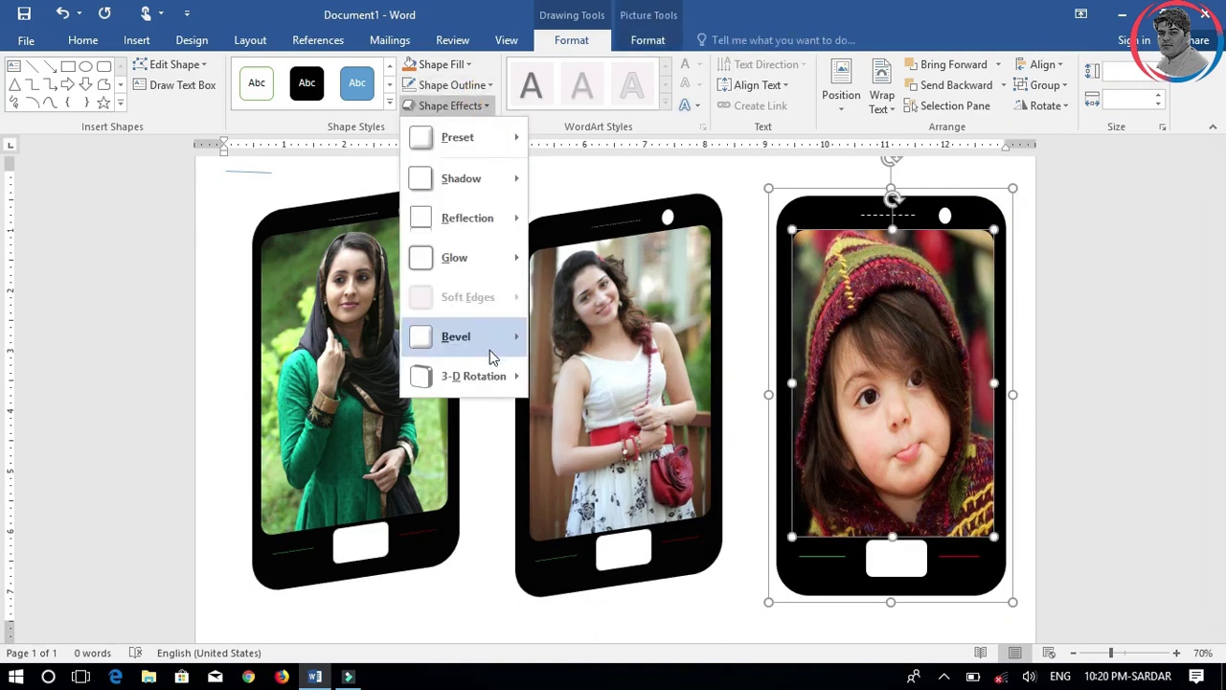
mouse_move(488, 381)
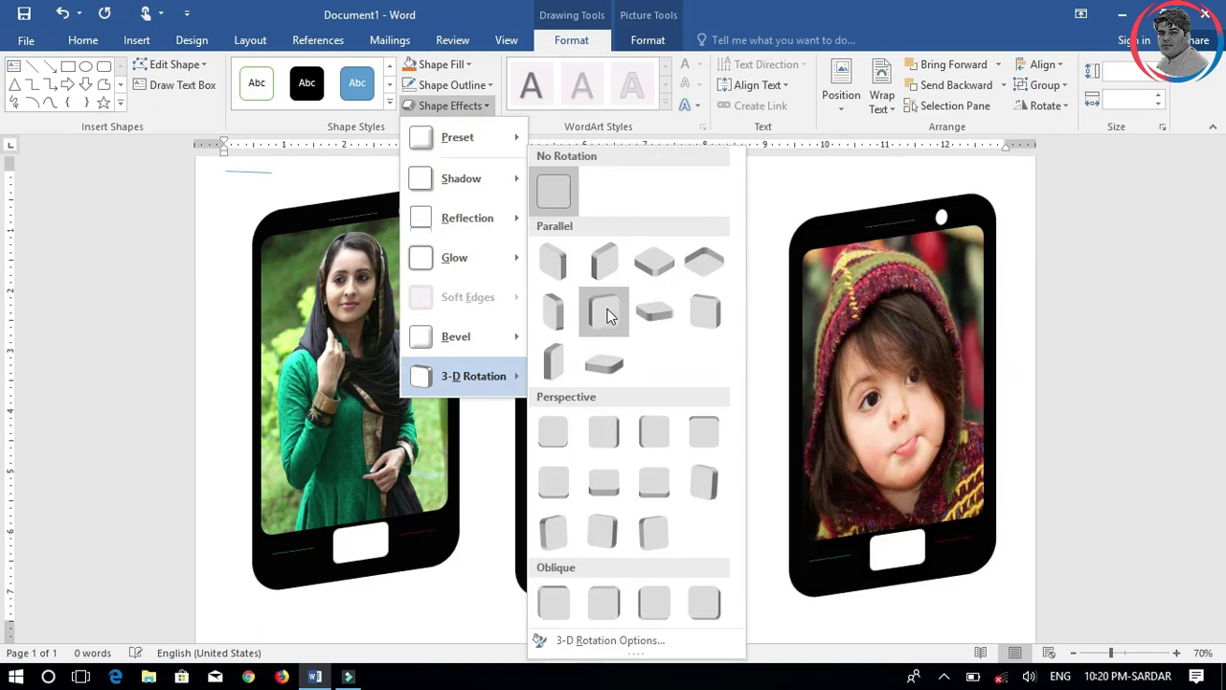
left_click(603, 310)
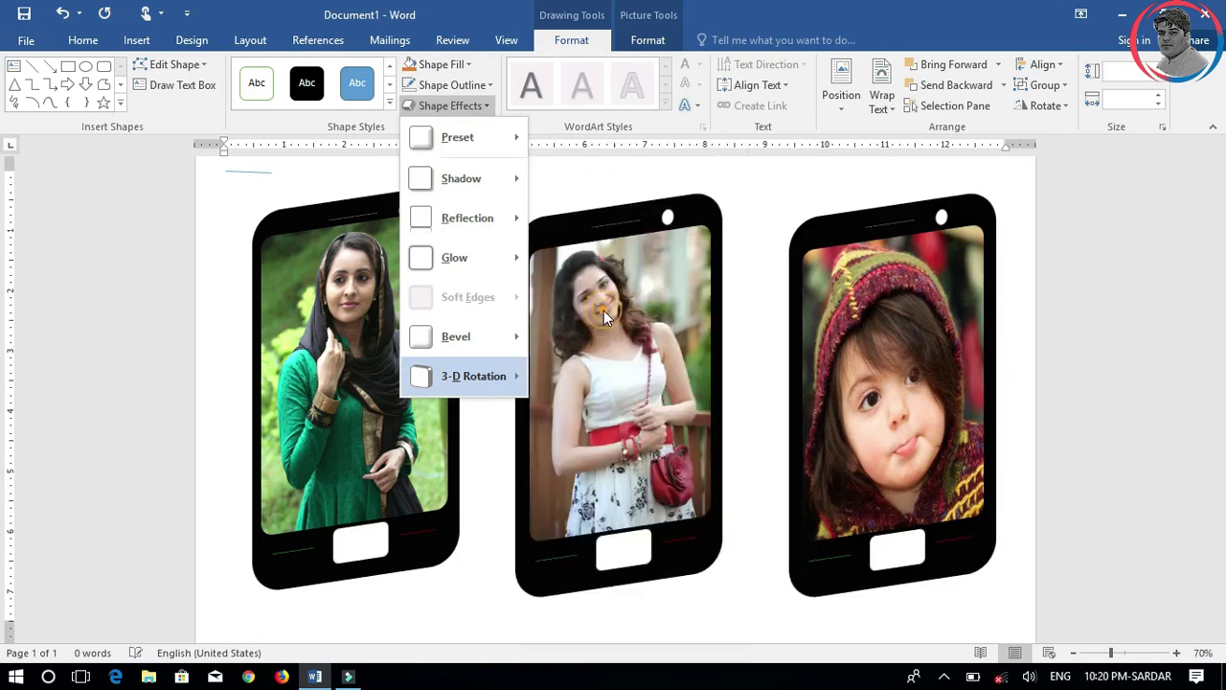
left_click(757, 178)
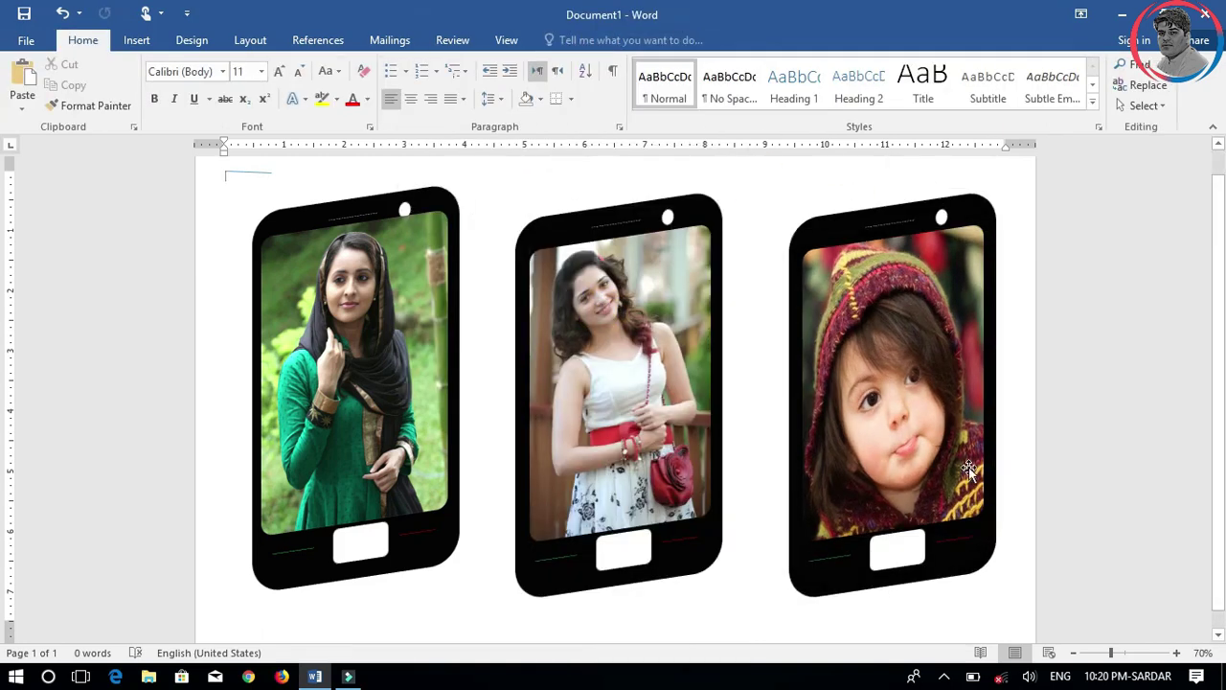